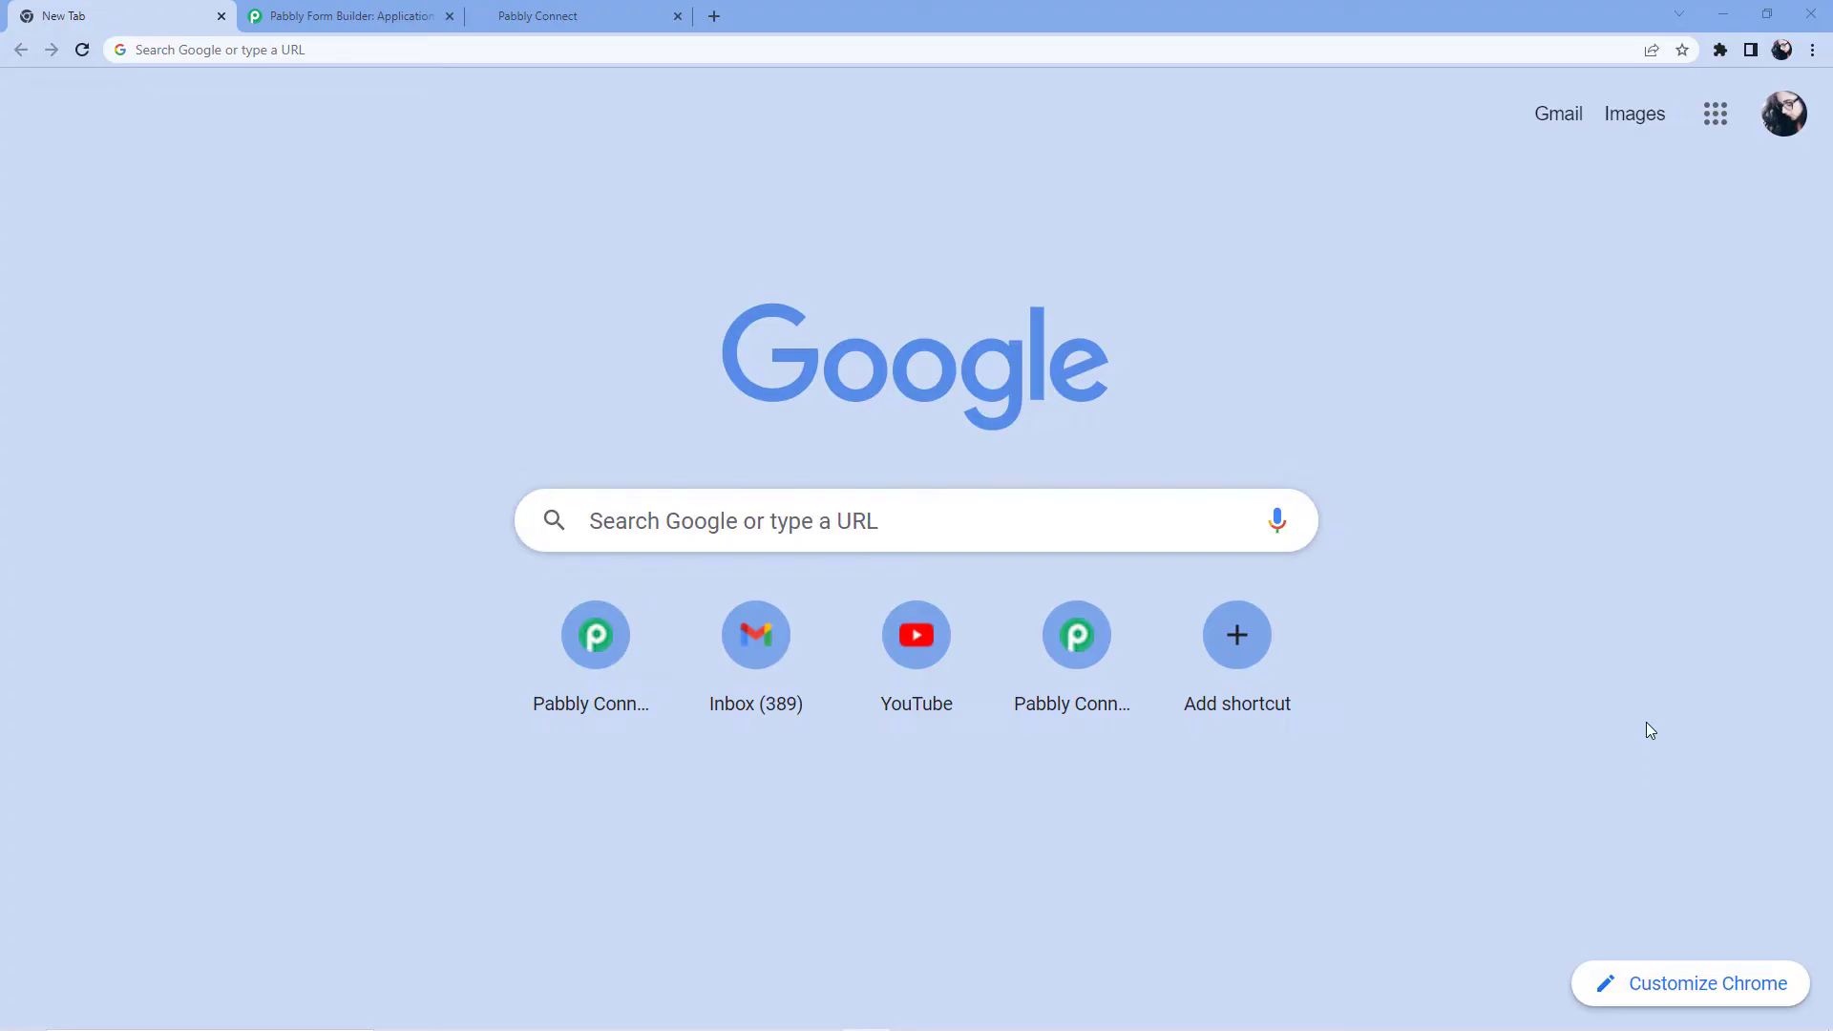
Load pabbly.com/connect in Chrome's address bar.
click(347, 45)
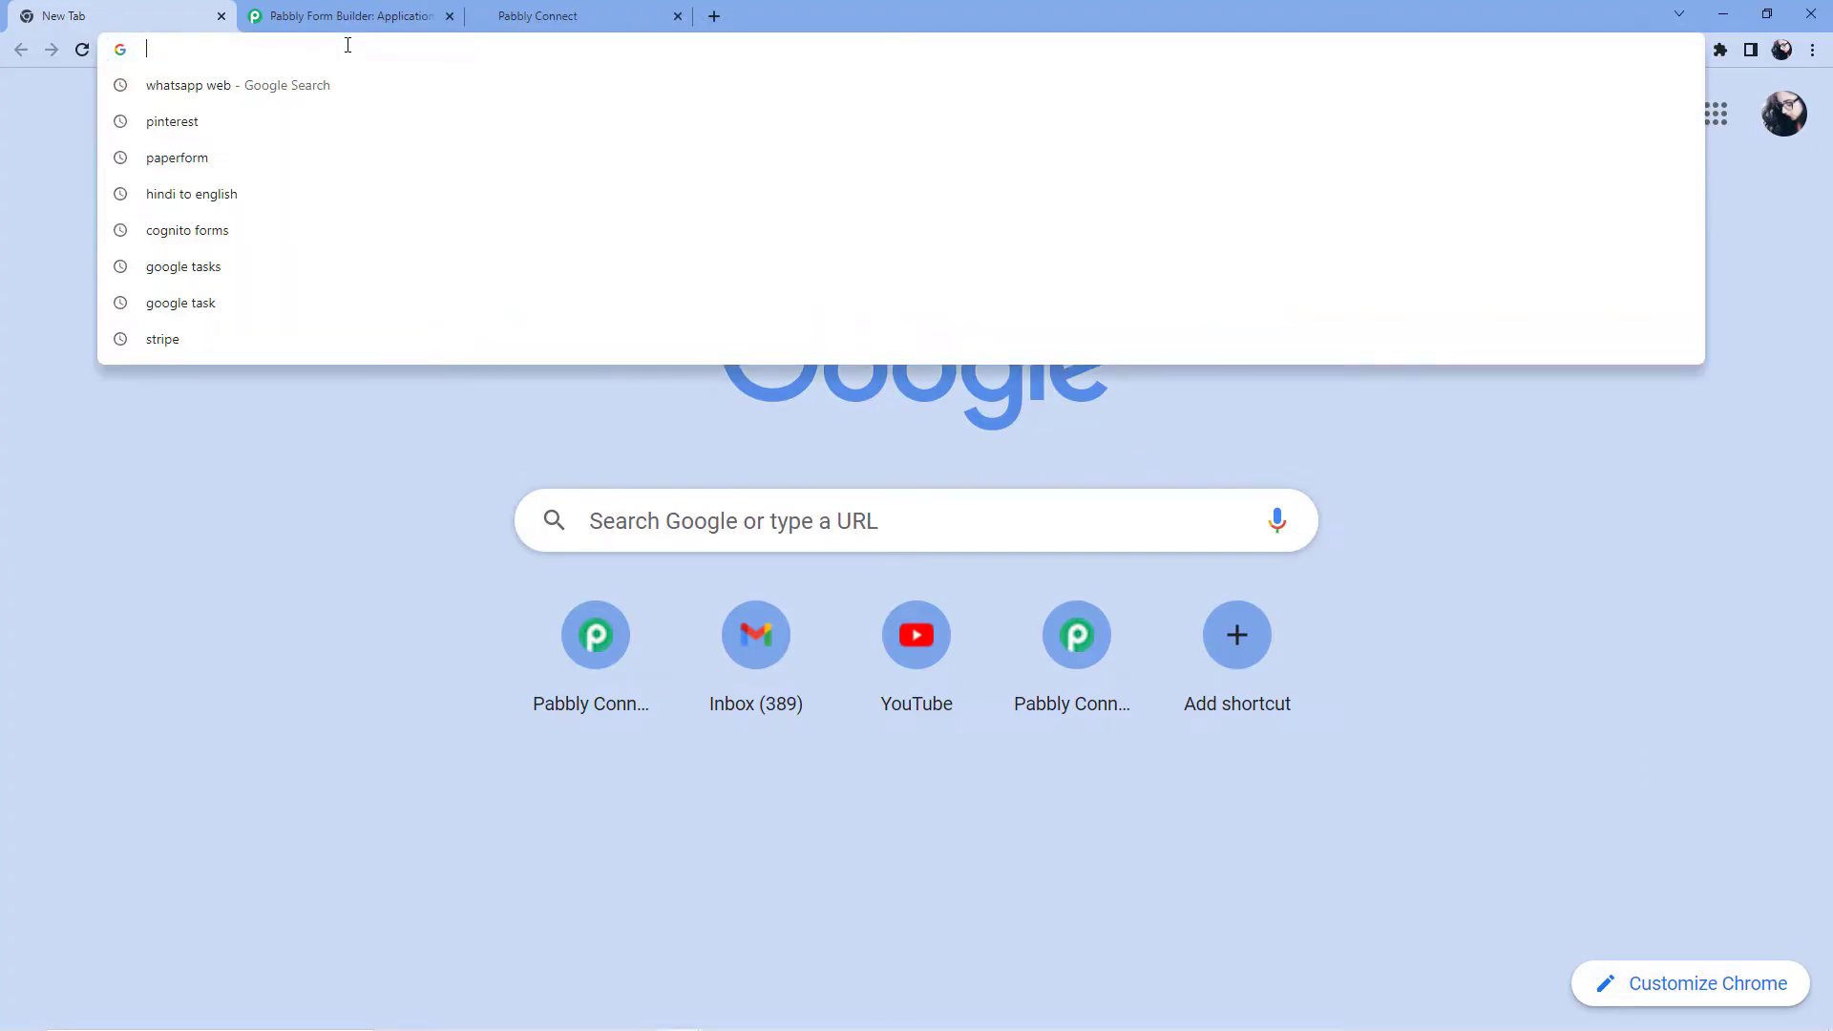
text(pabb)
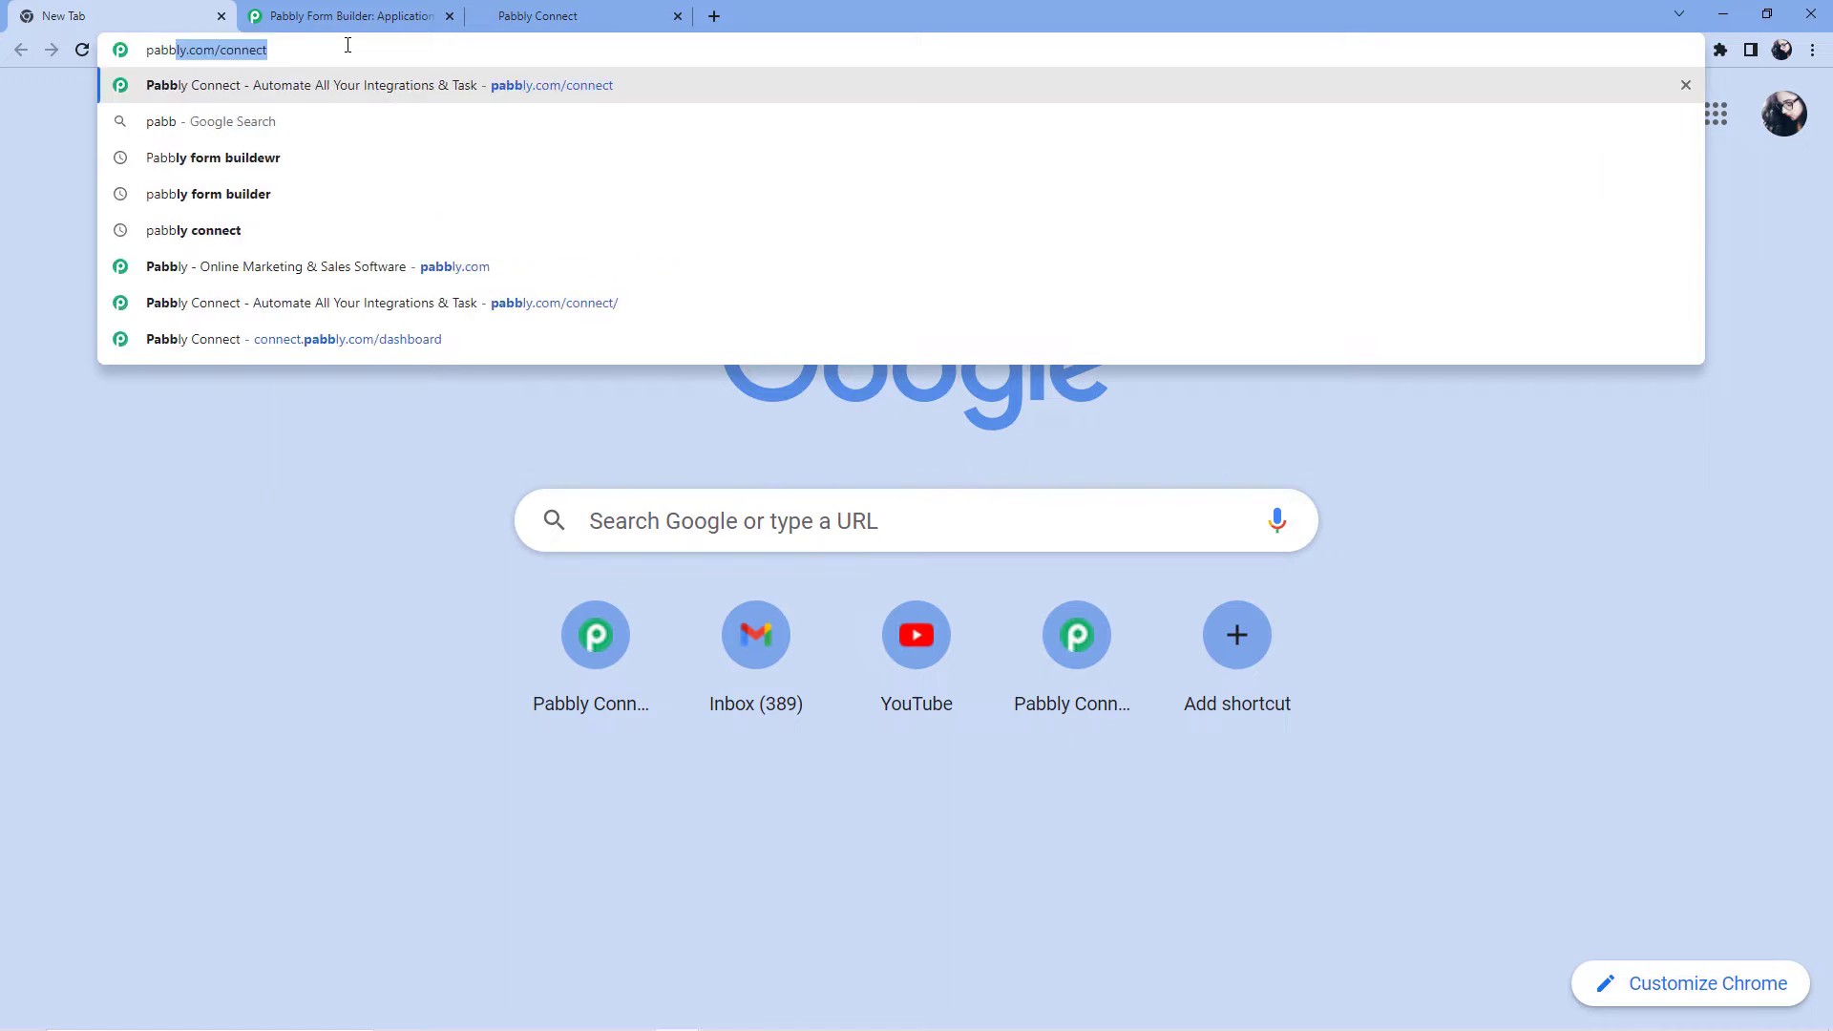
text(ly.com/connect)
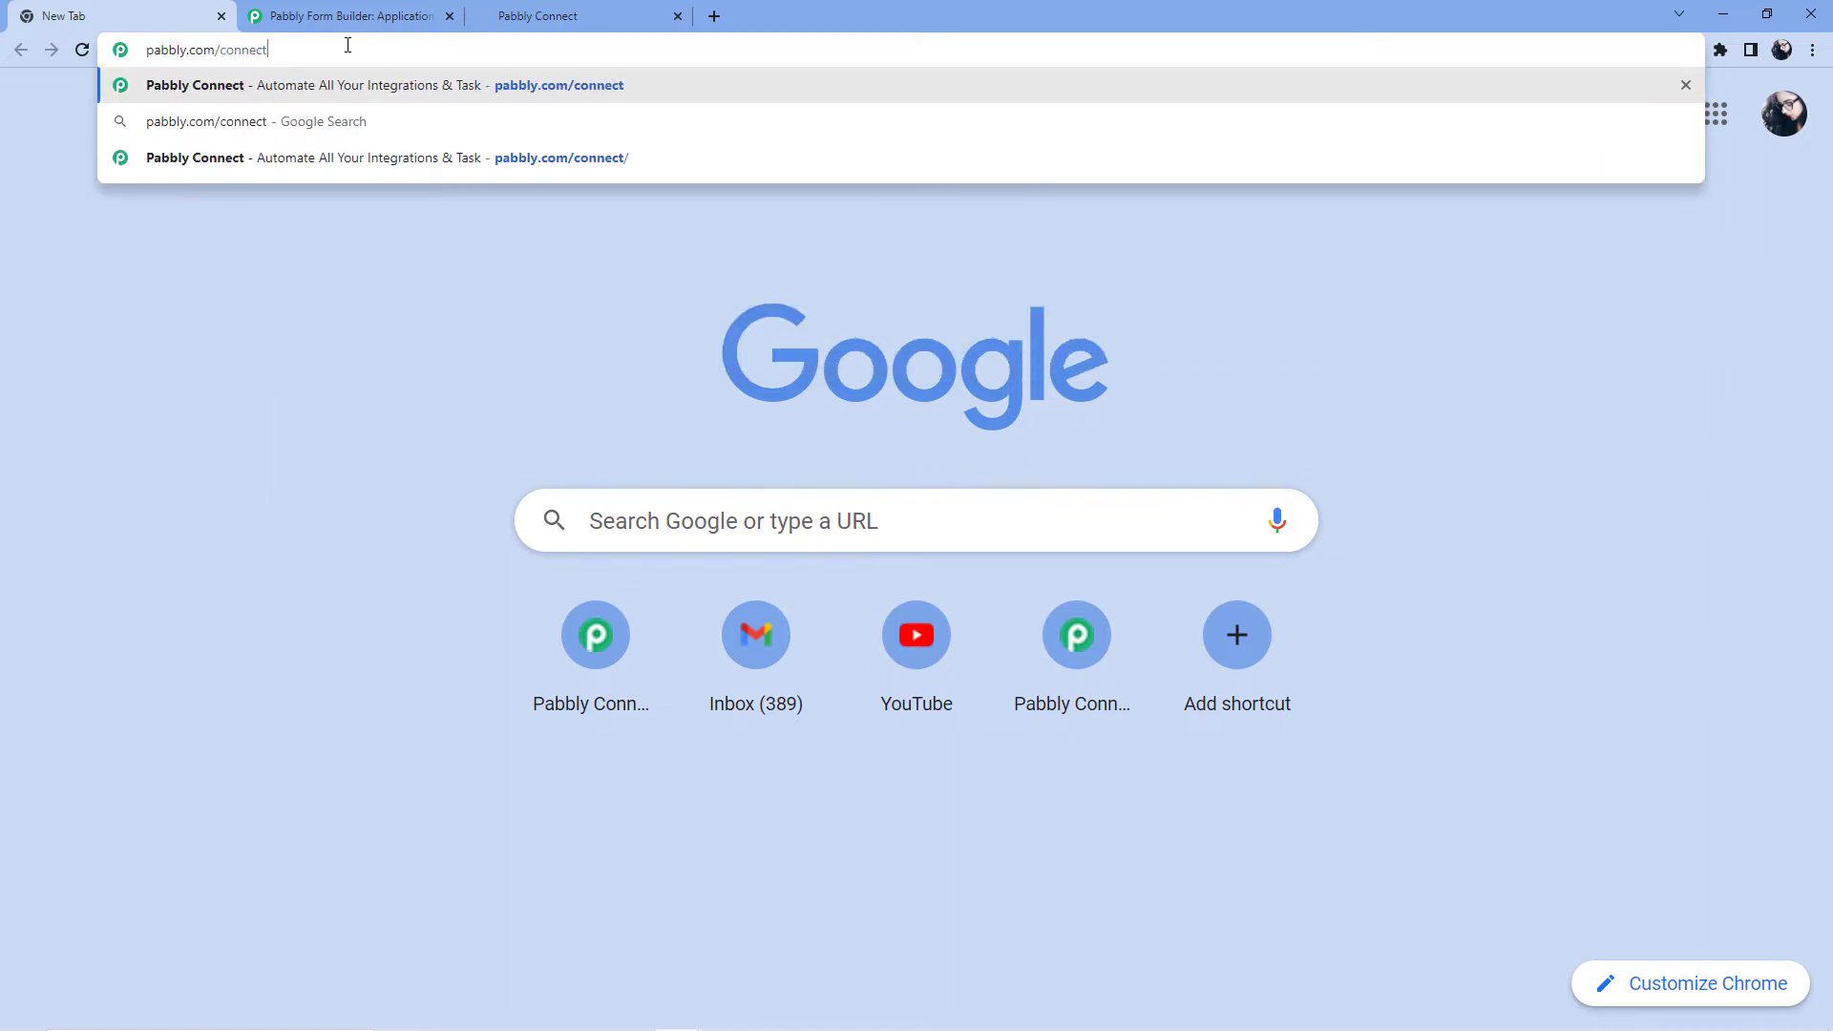
key(Return)
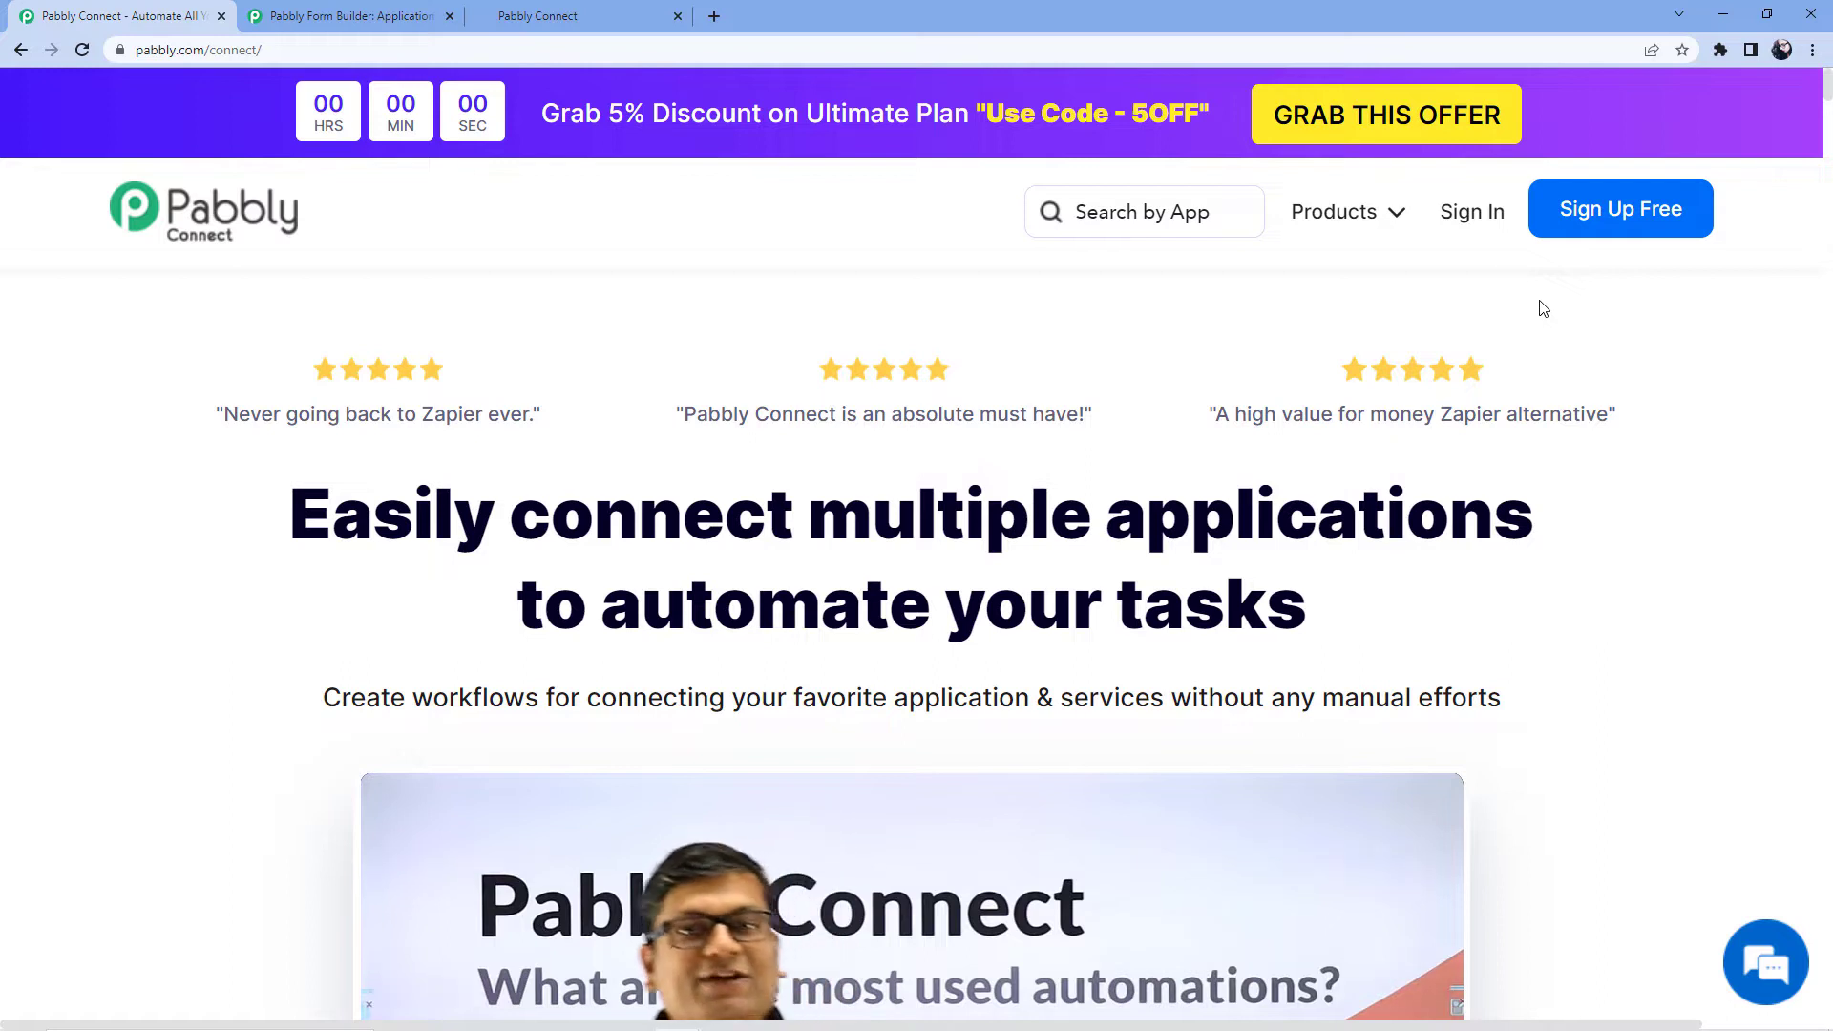
Log in to Pabbly and open Pabbly Connect's dashboard listing task totals, folders and workflows.
click(1472, 221)
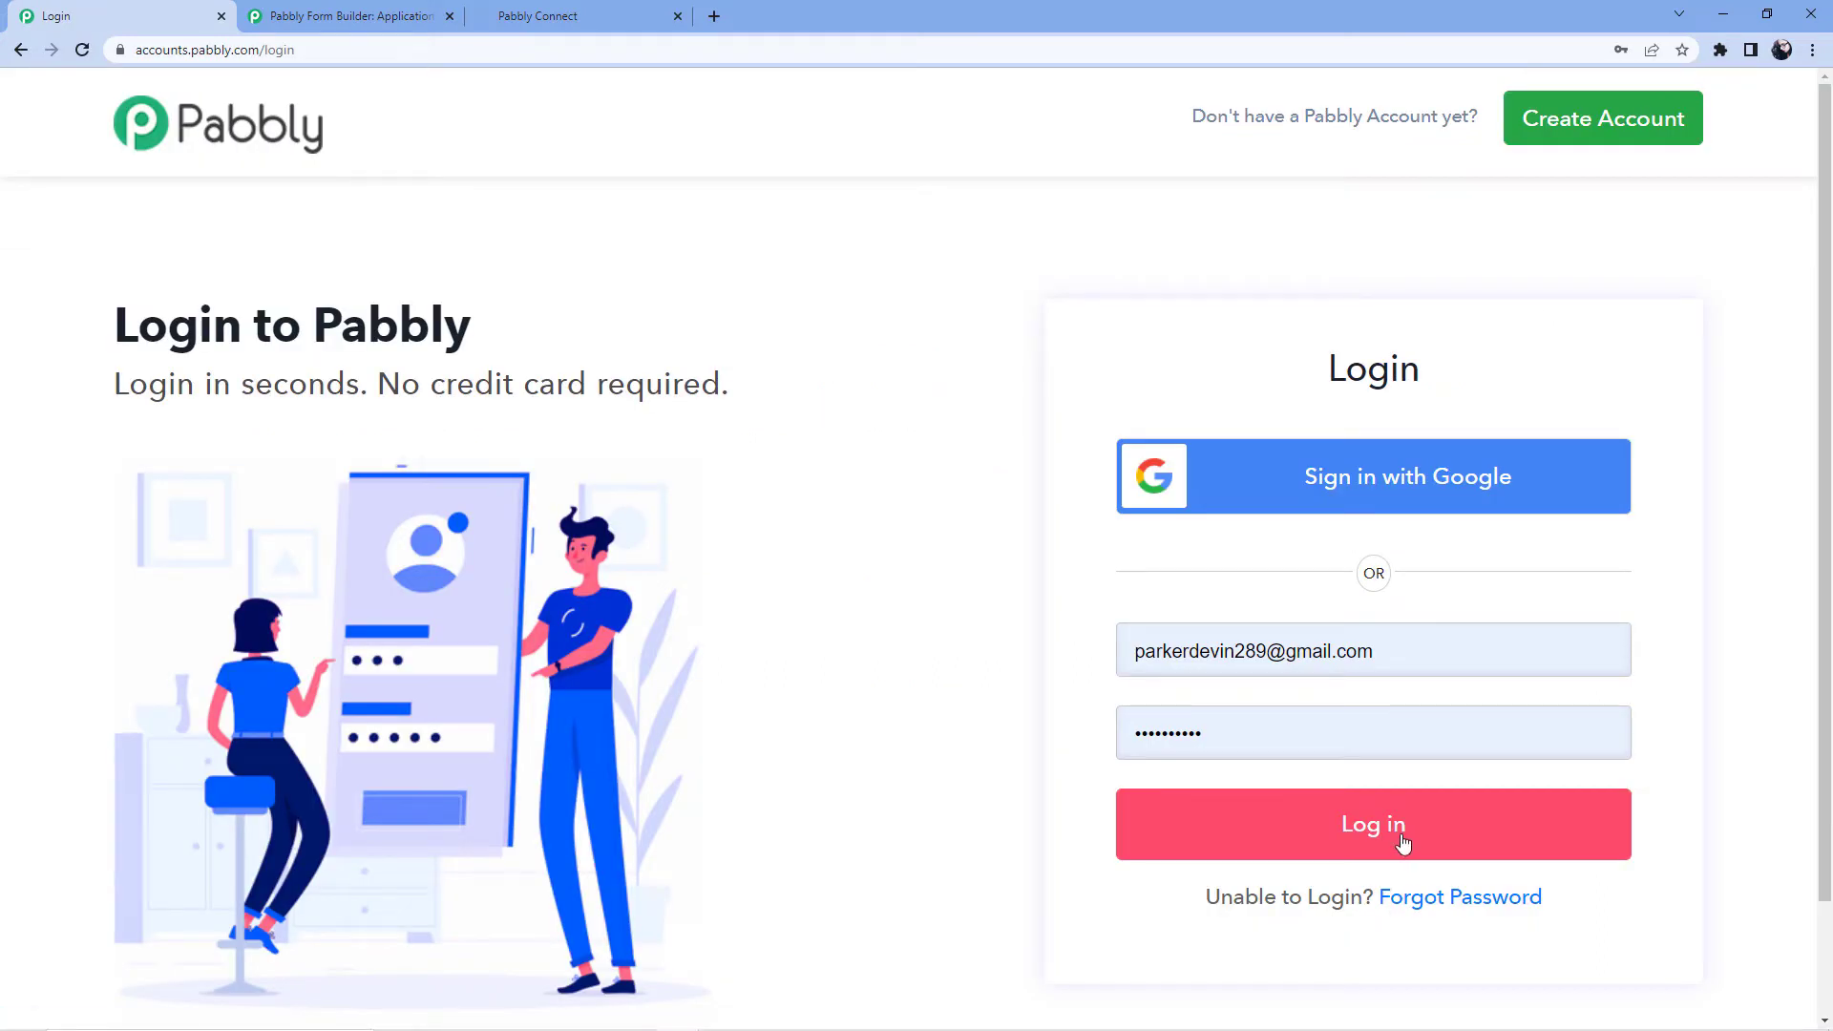
click(1402, 843)
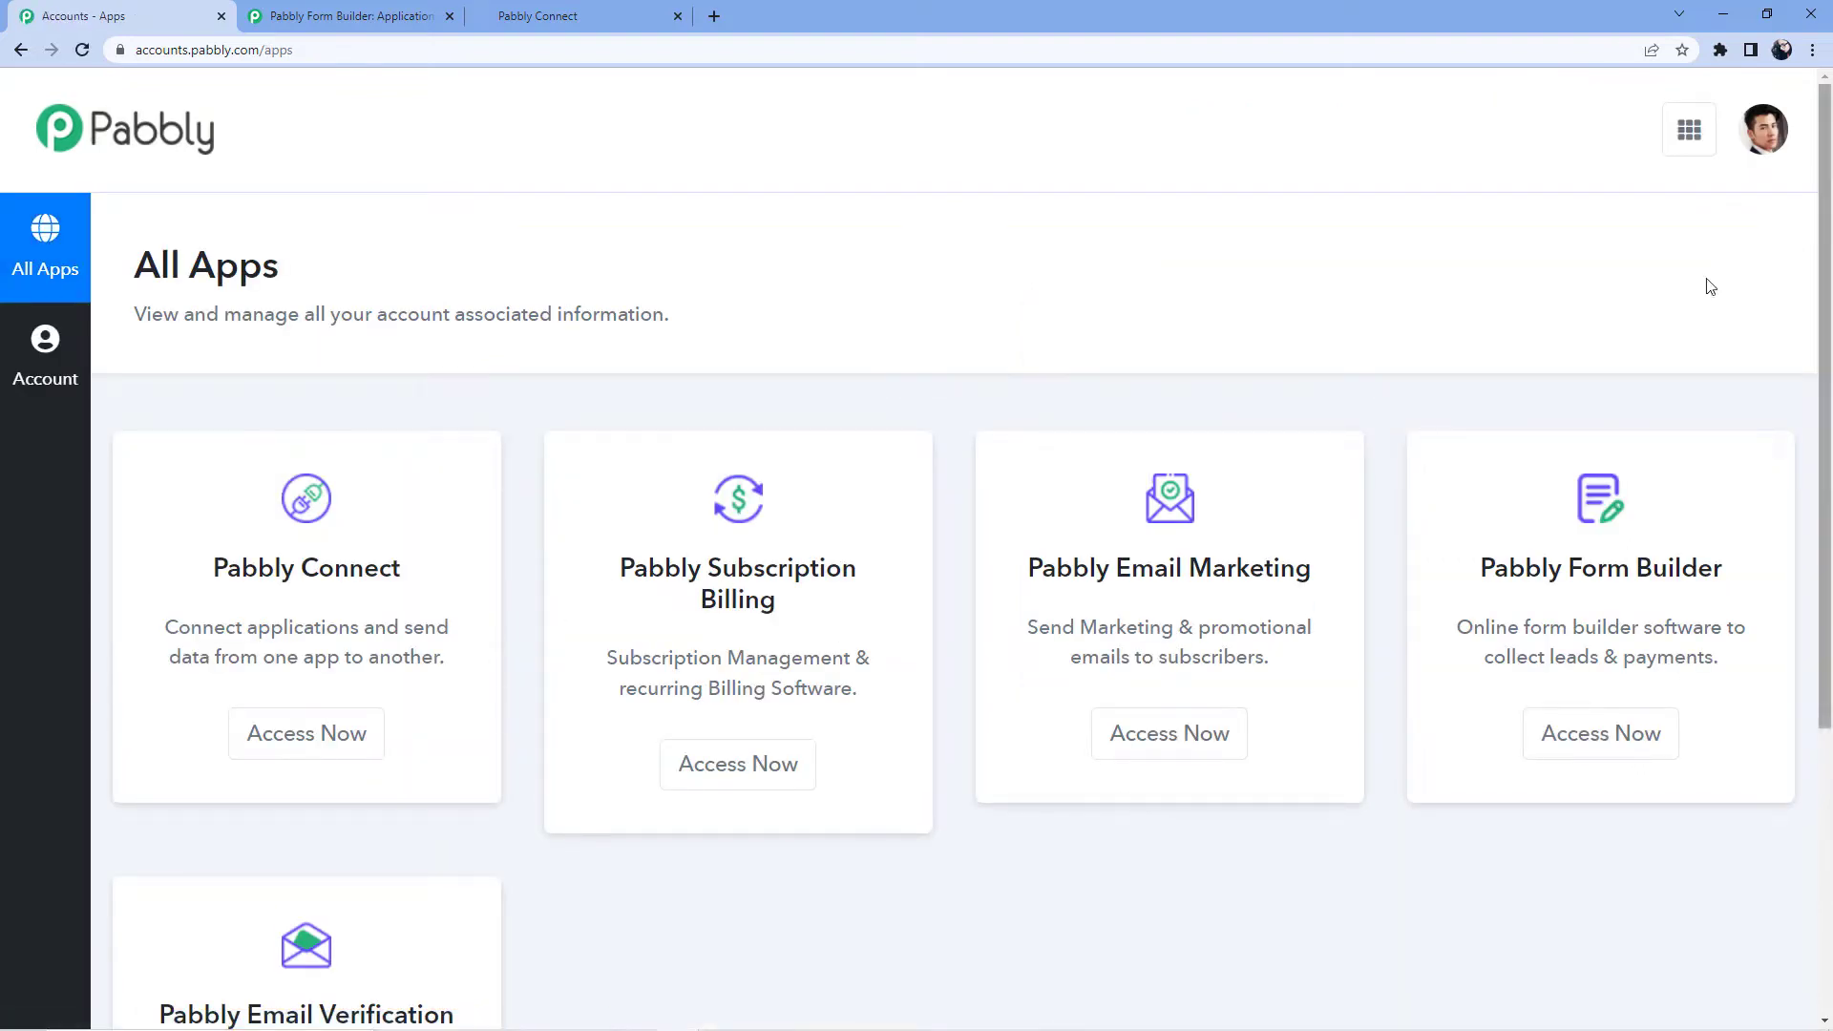
click(323, 750)
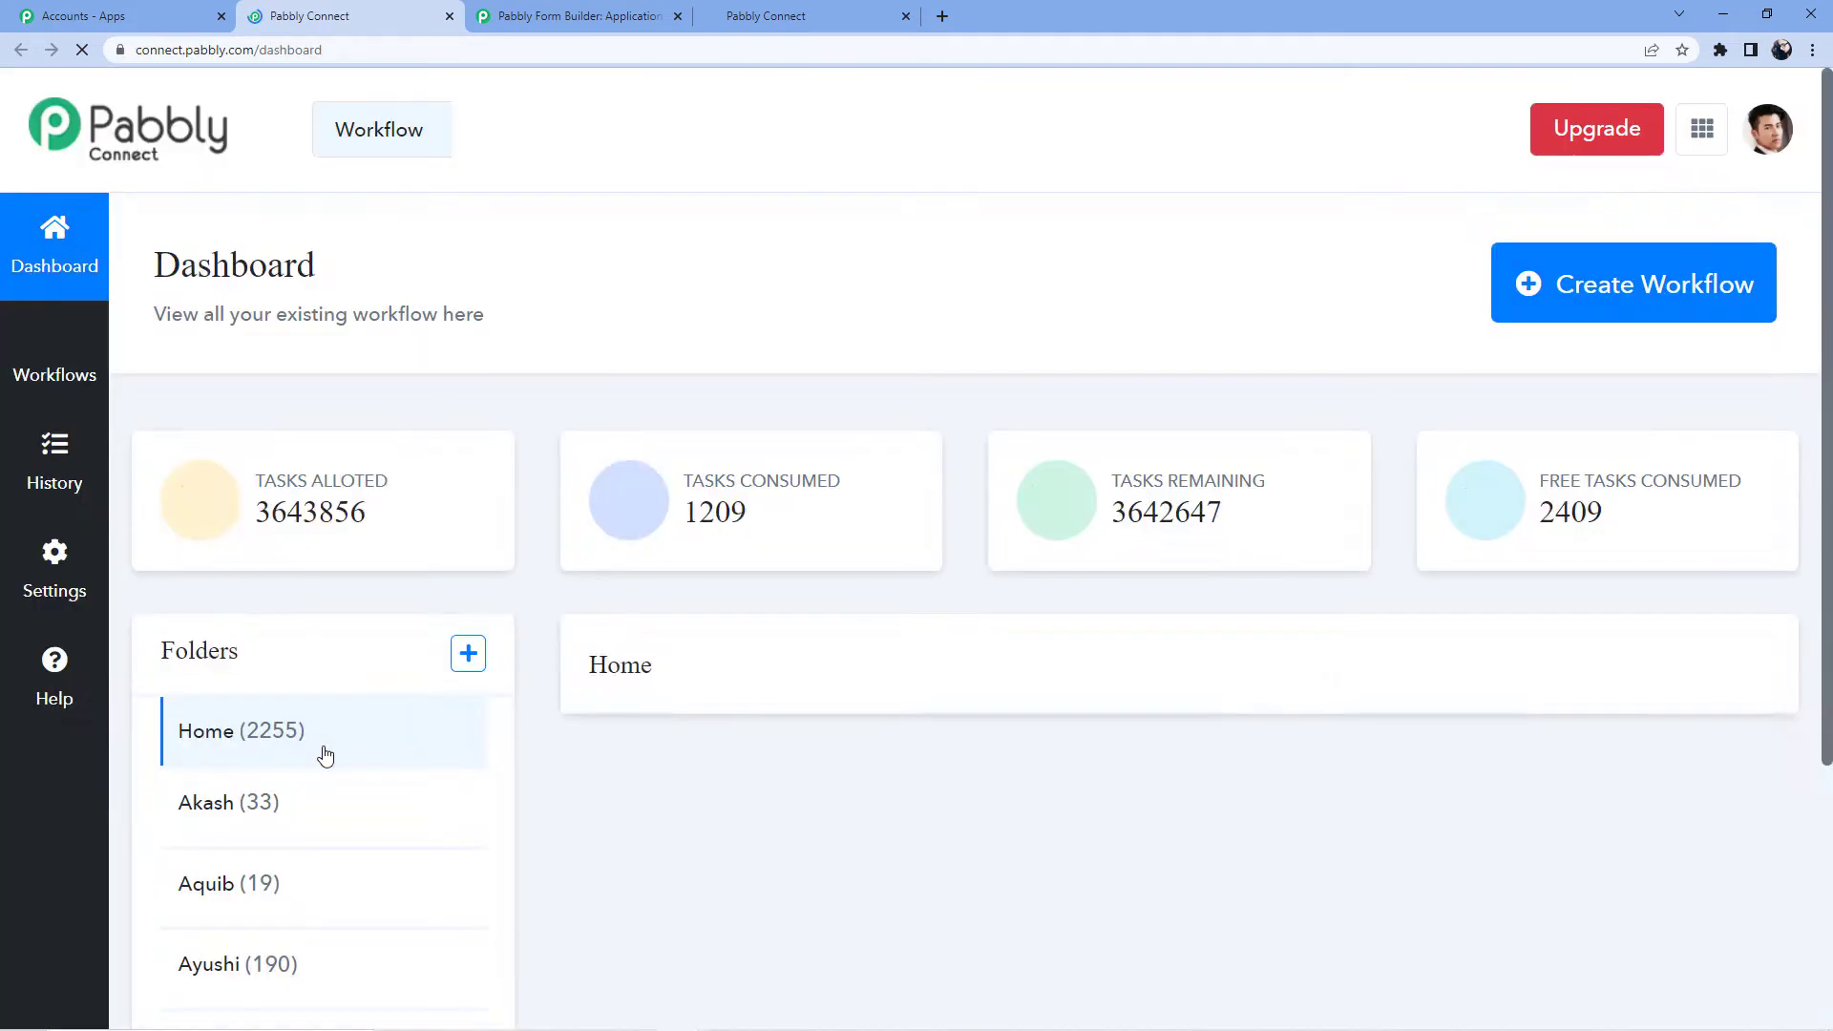
scroll(761, 468, down, 5)
scroll(761, 468, down, 10)
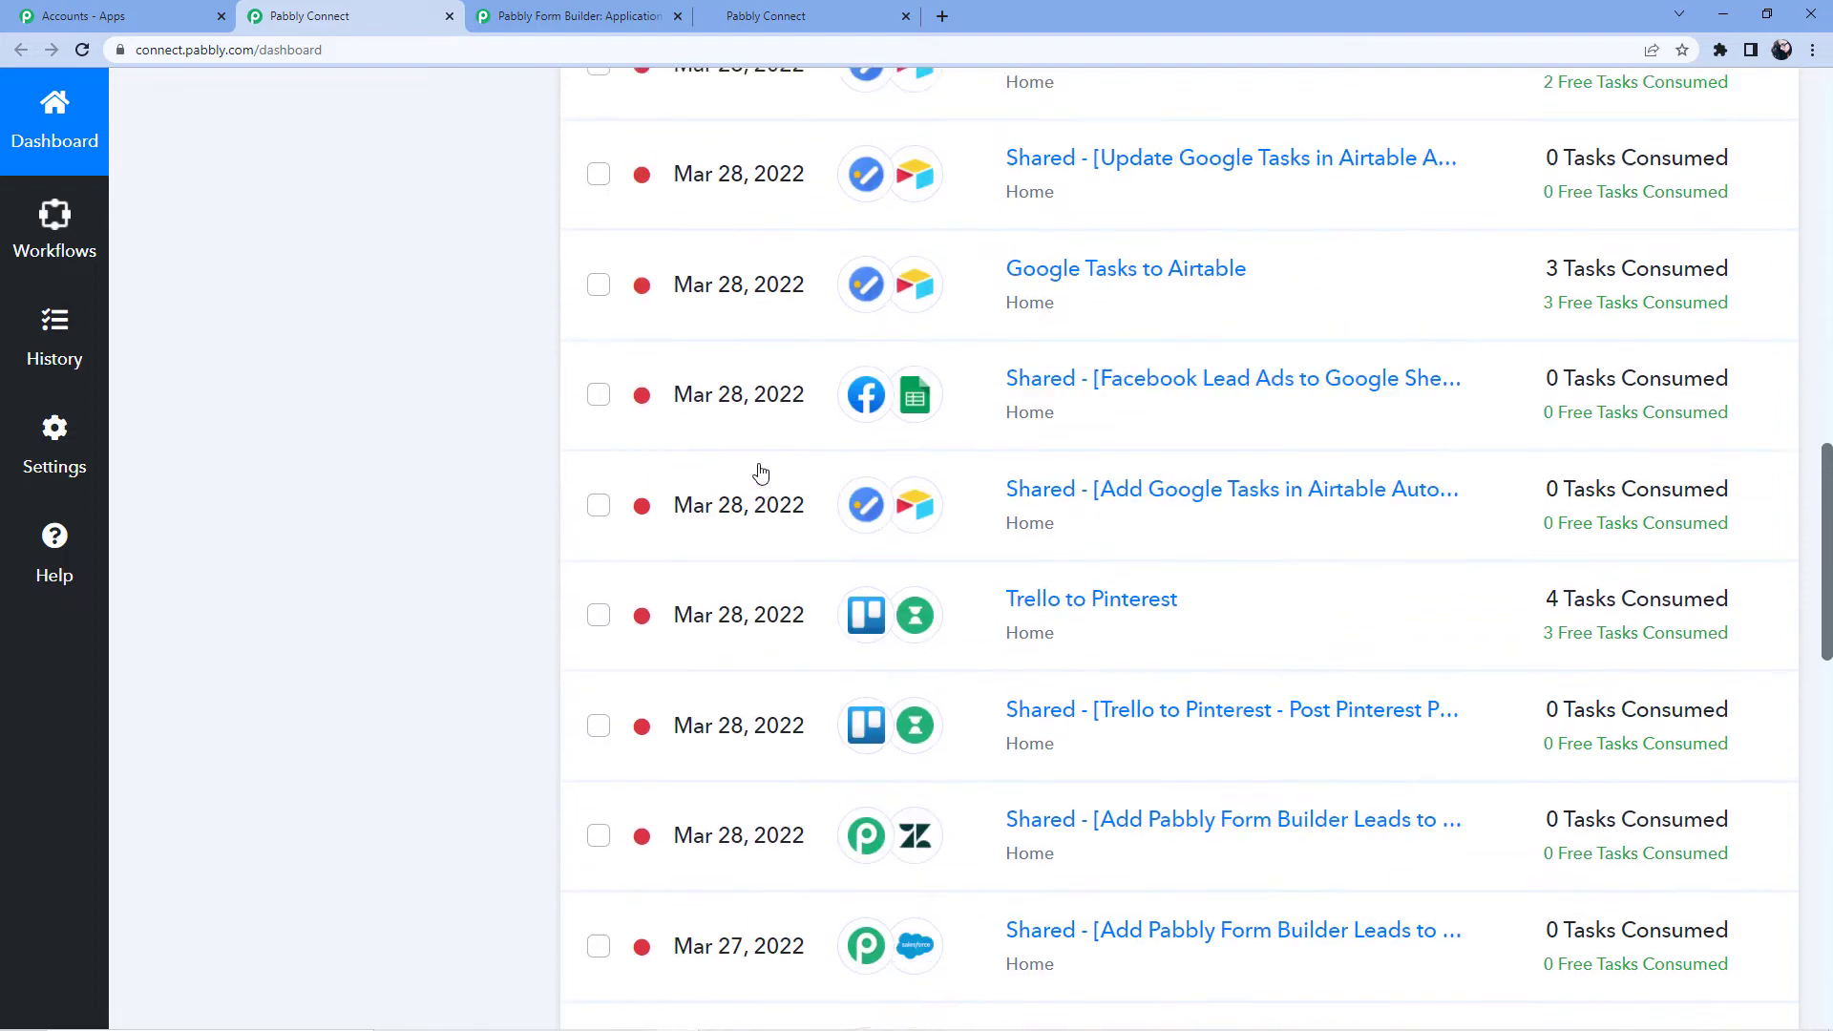
scroll(791, 648, up, 13)
scroll(795, 647, up, 4)
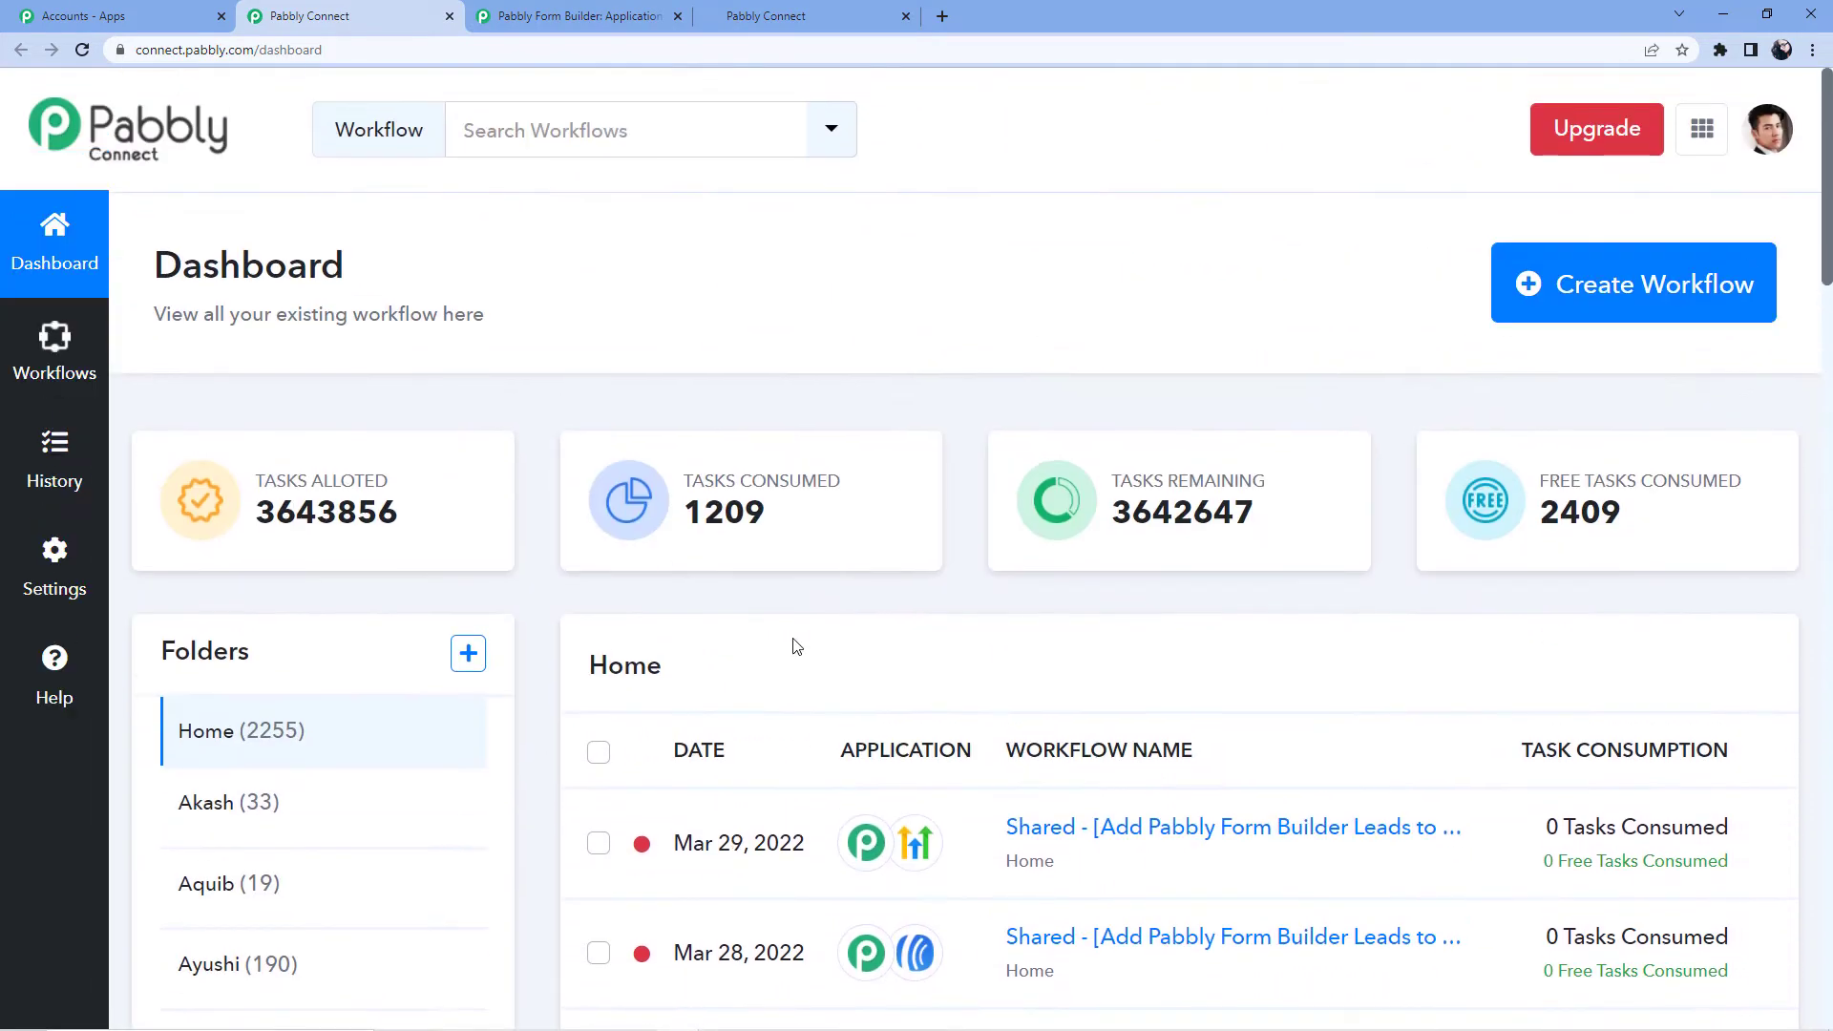
Create a new workflow named 'Webflow to Google Sheets'.
click(1552, 306)
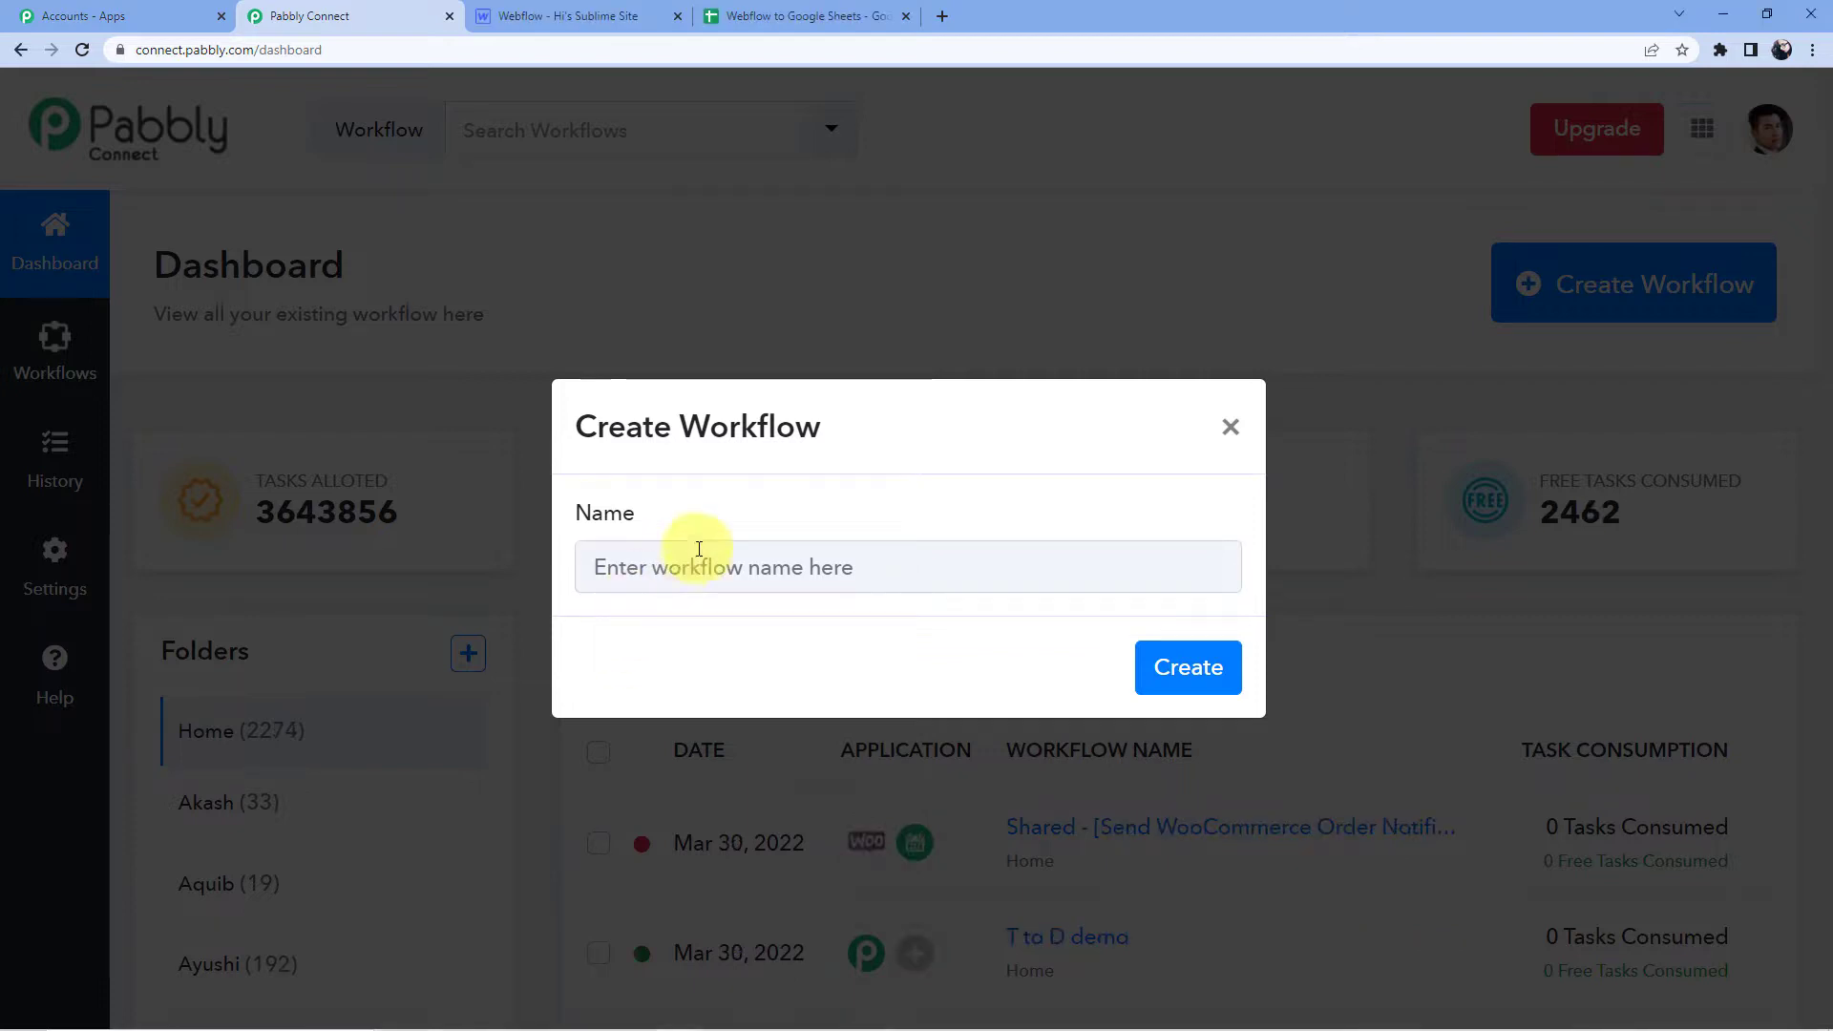
click(707, 568)
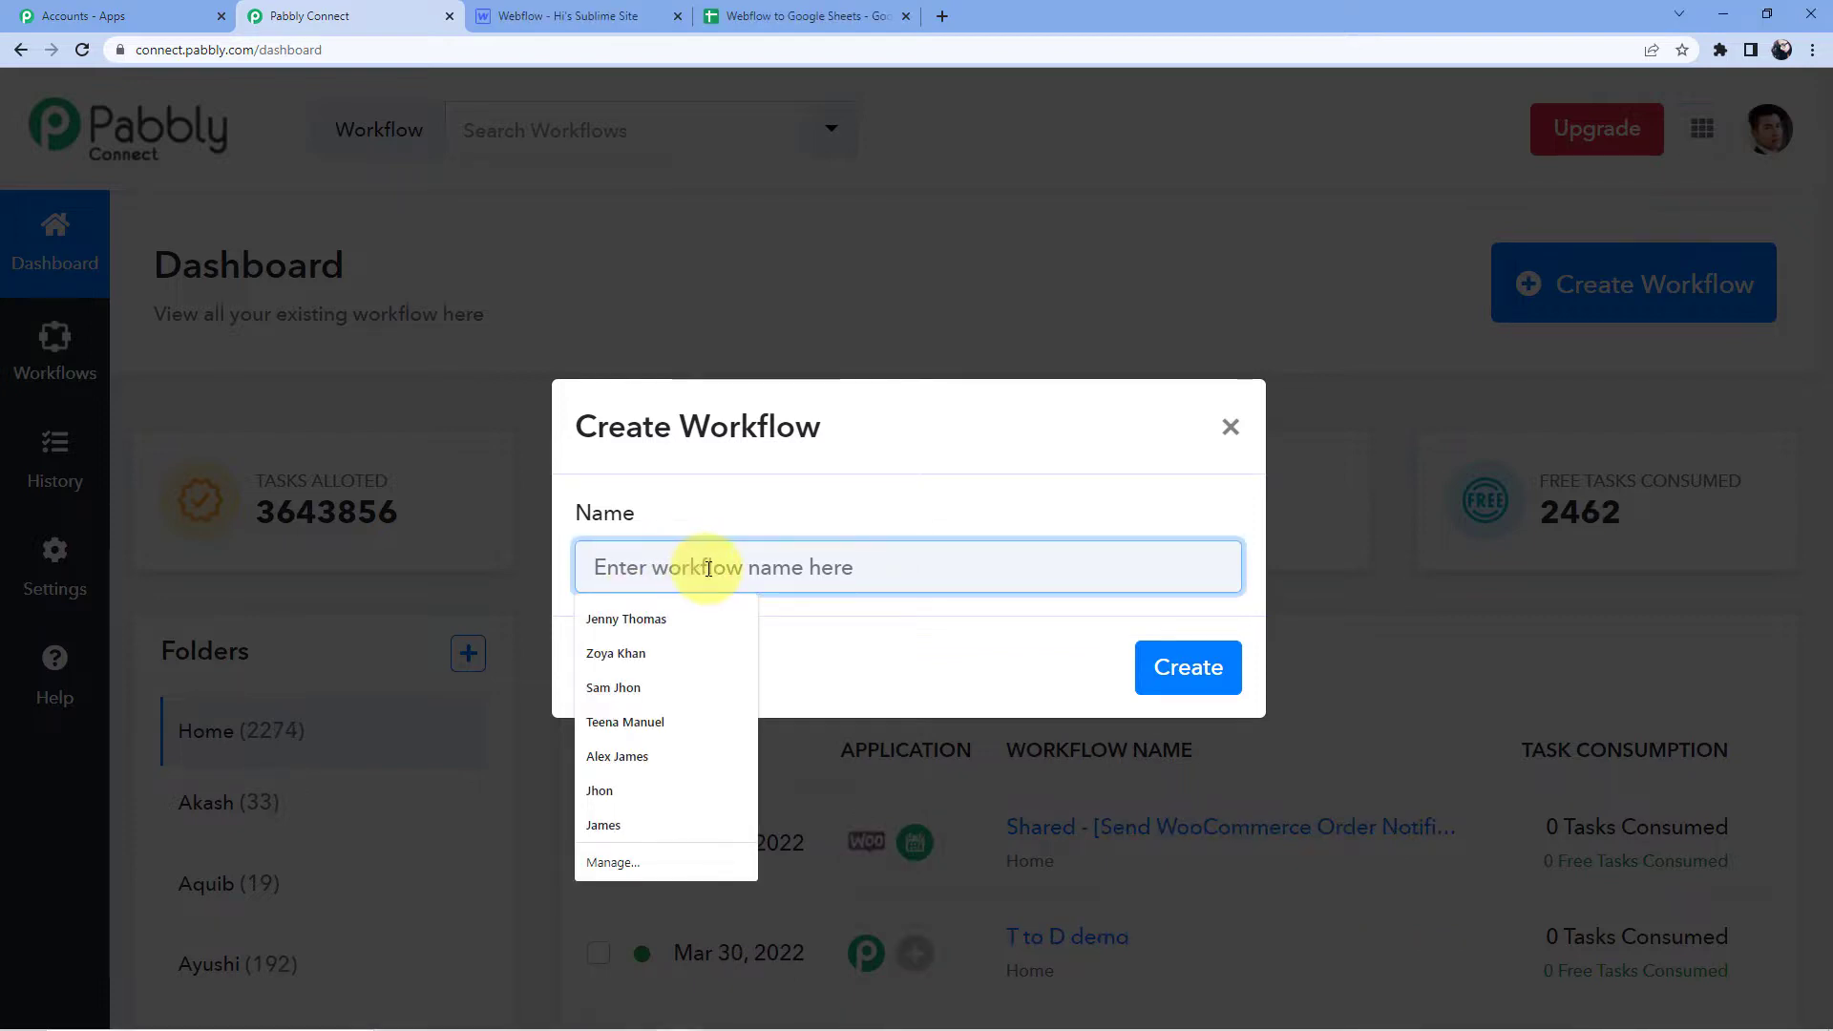
text(Webflow to Google Sheets)
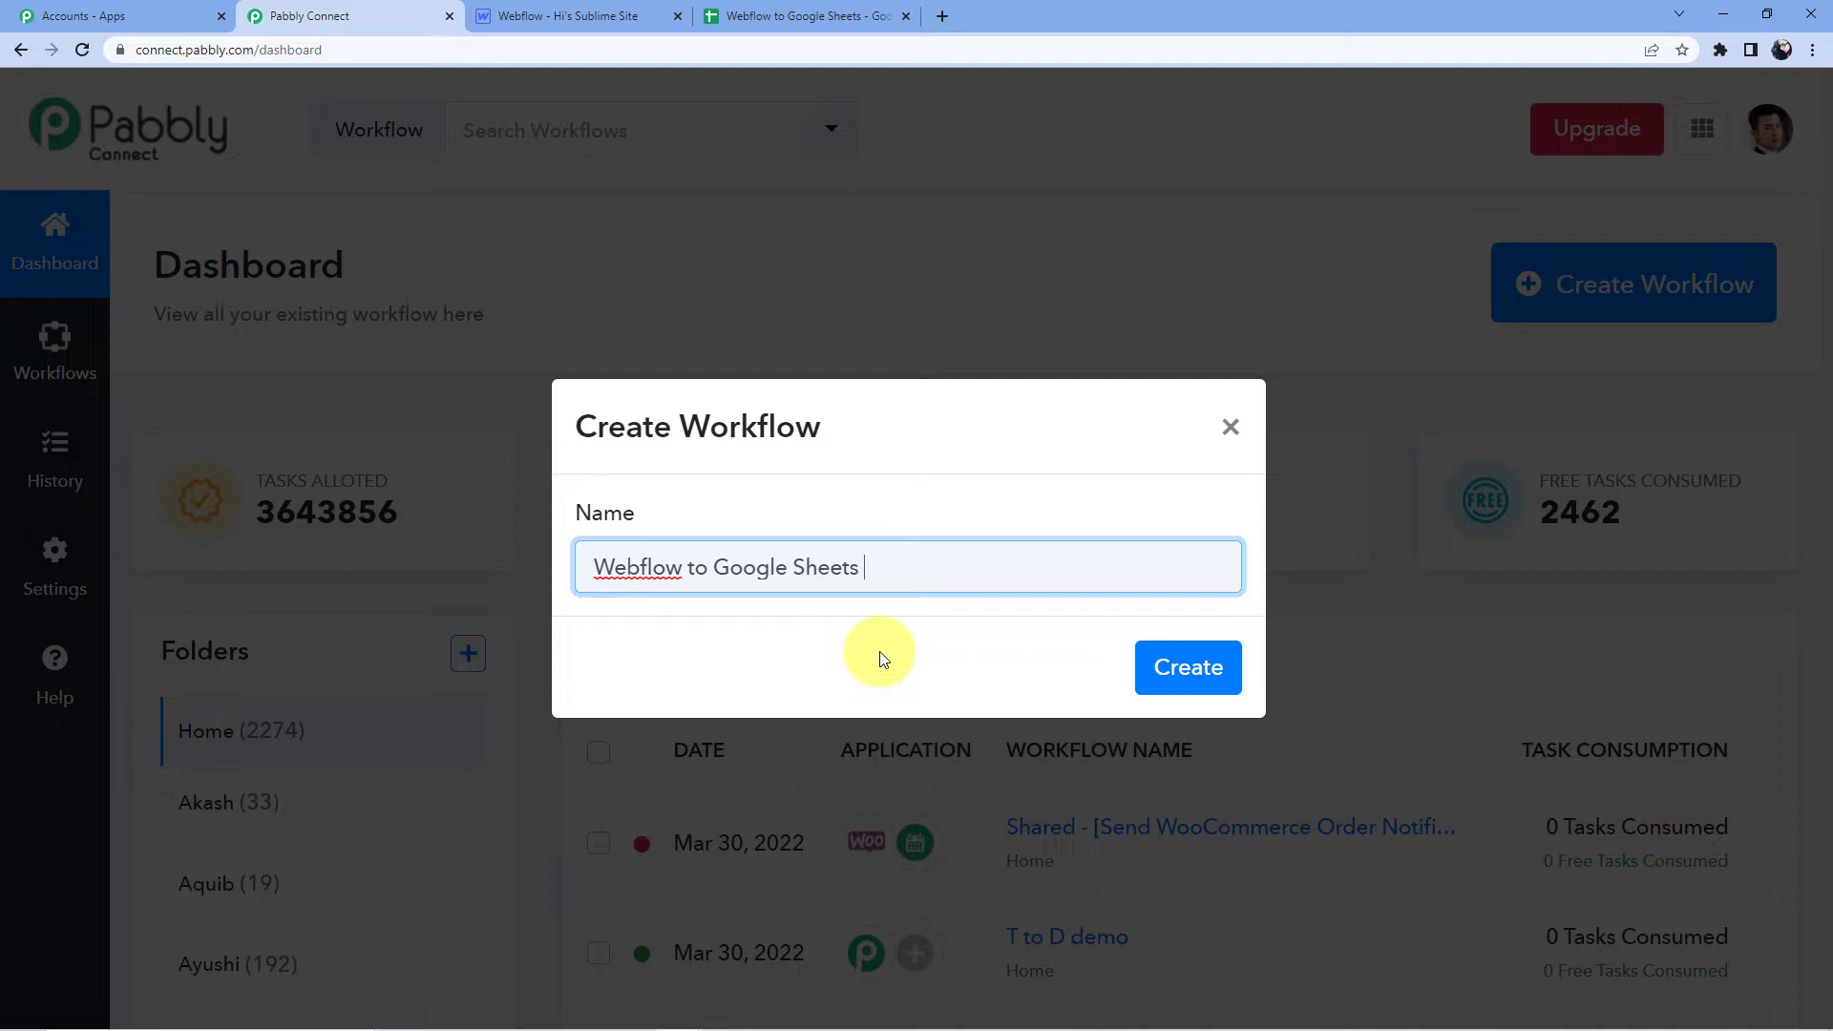
click(1176, 667)
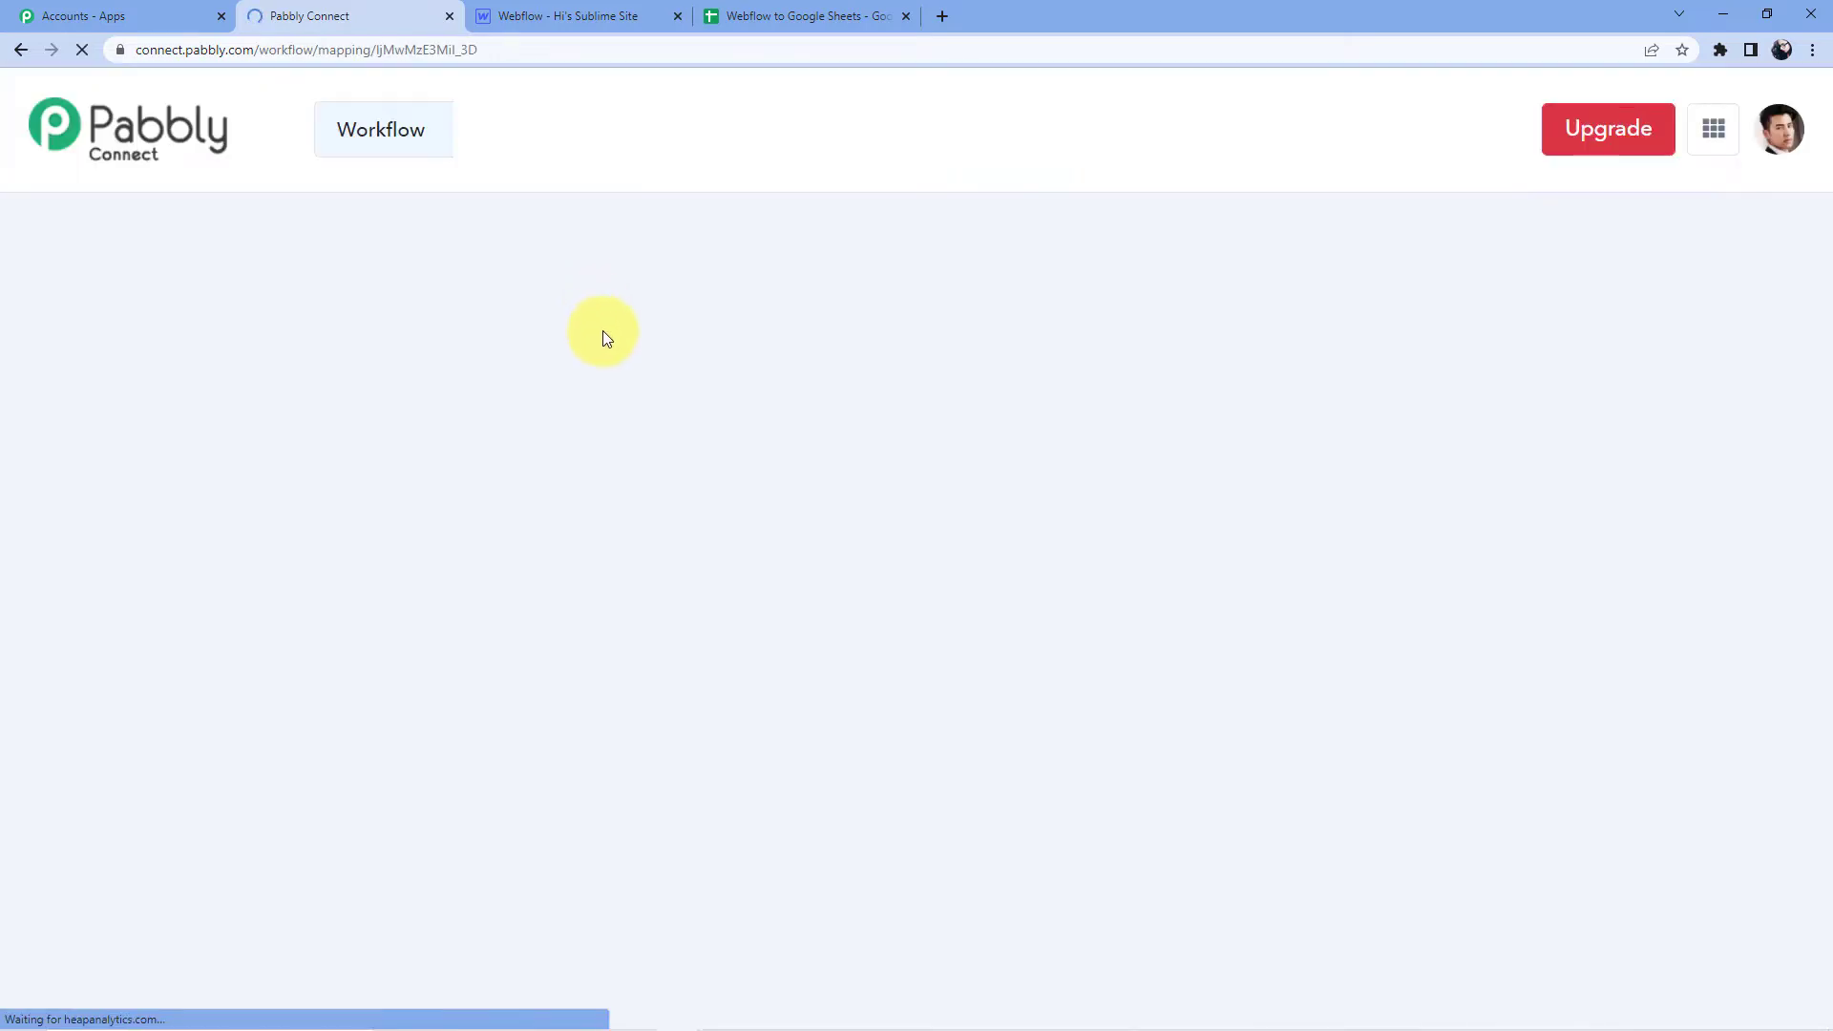
Search for 'Webflow' and choose it as the workflow's trigger app.
scroll(640, 411, down, 3)
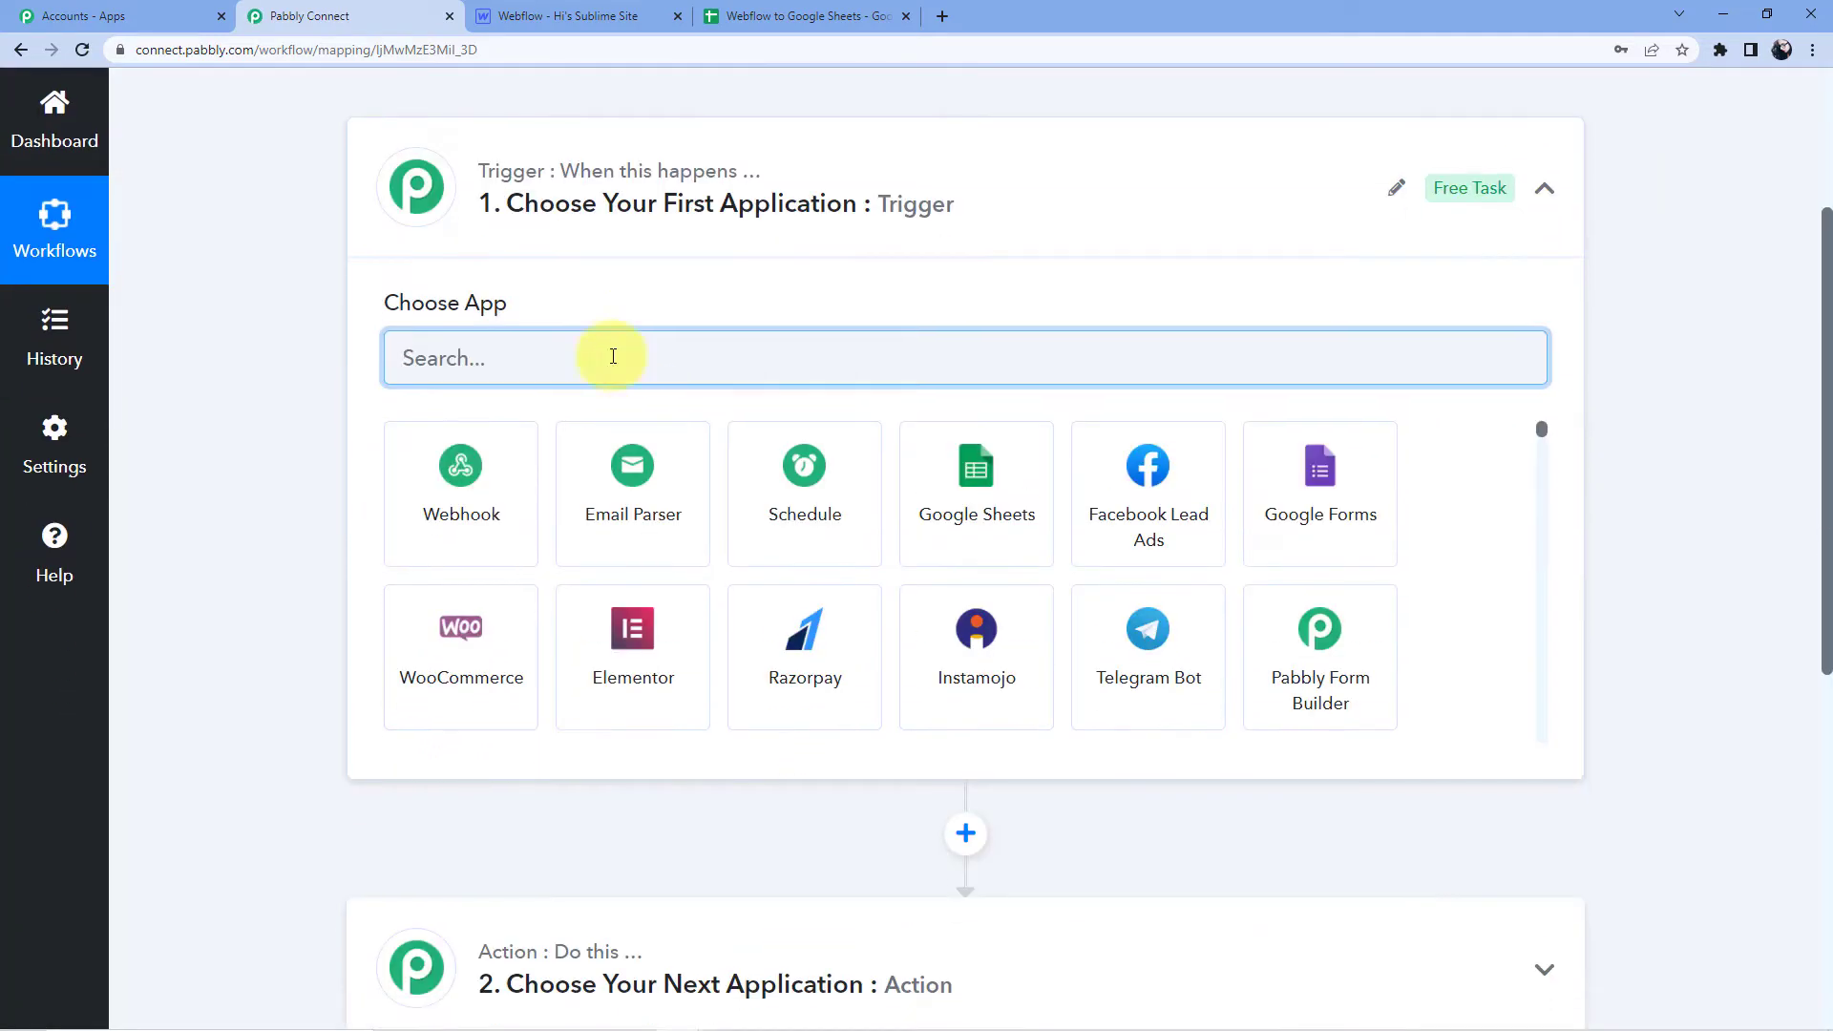
scroll(597, 315, down, 5)
scroll(552, 398, up, 5)
scroll(611, 668, down, 8)
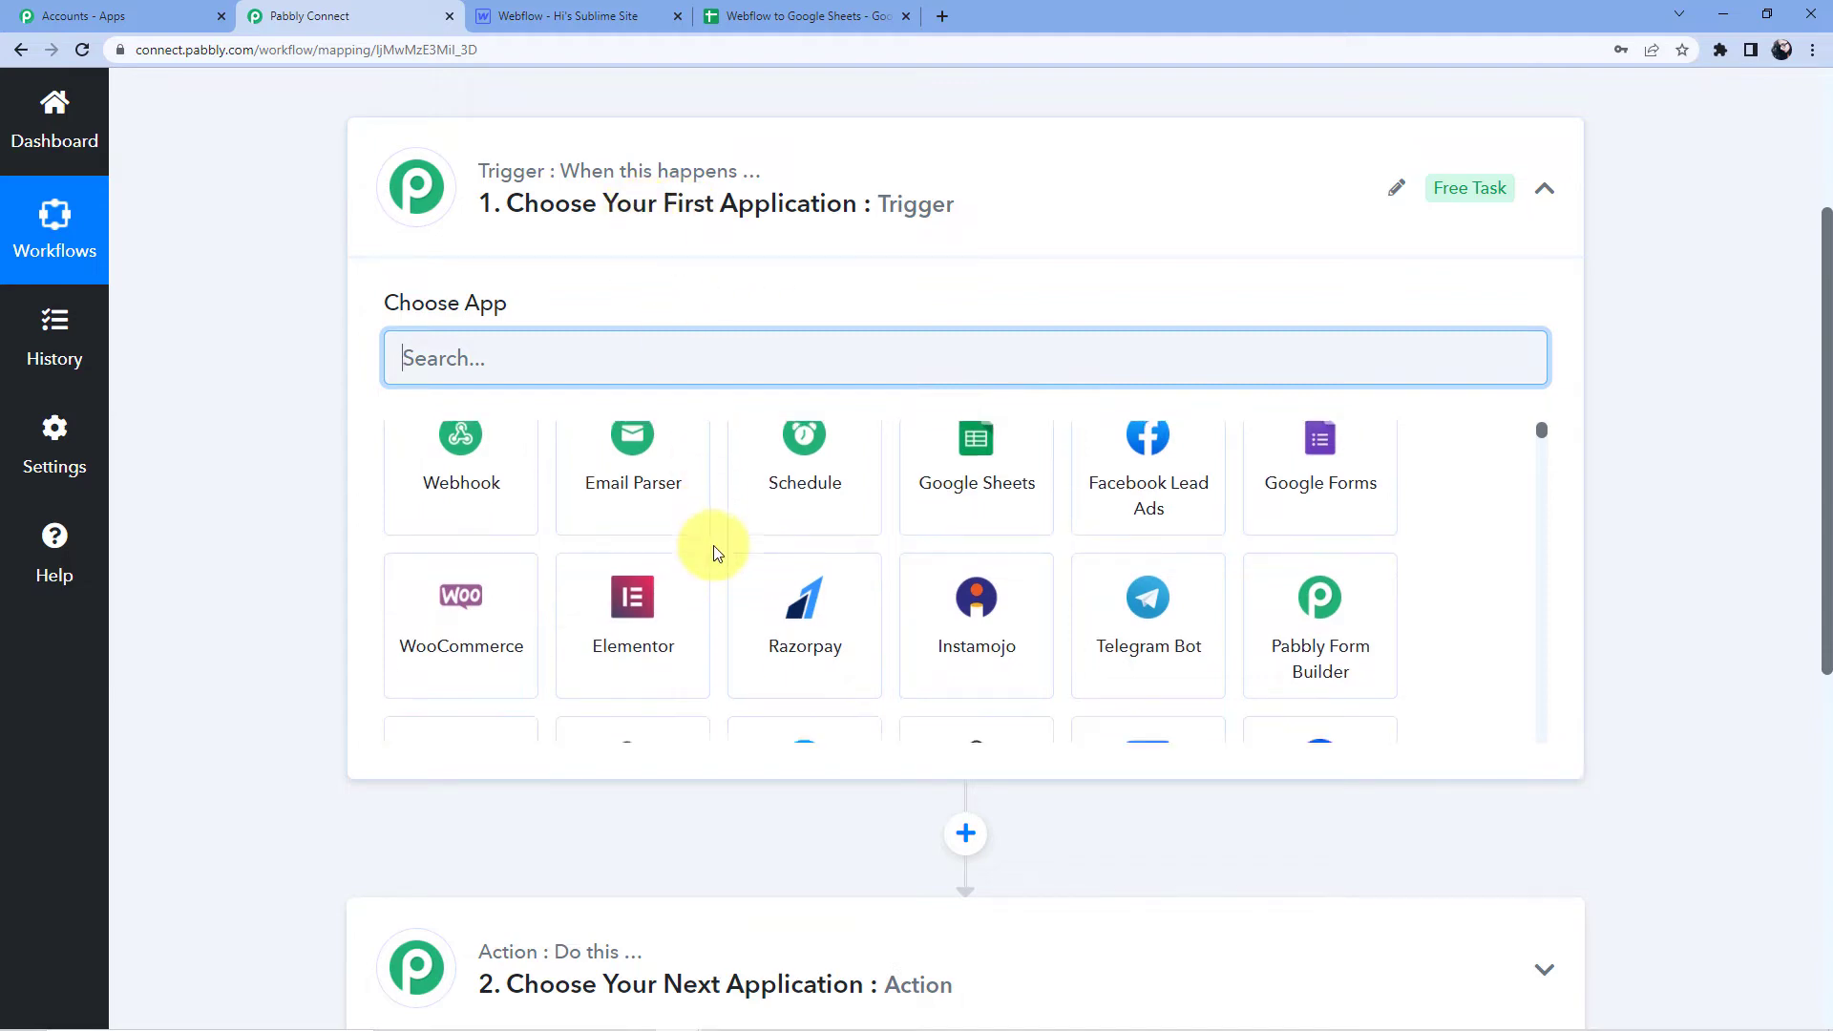
scroll(573, 792, down, 4)
mouse_move(576, 570)
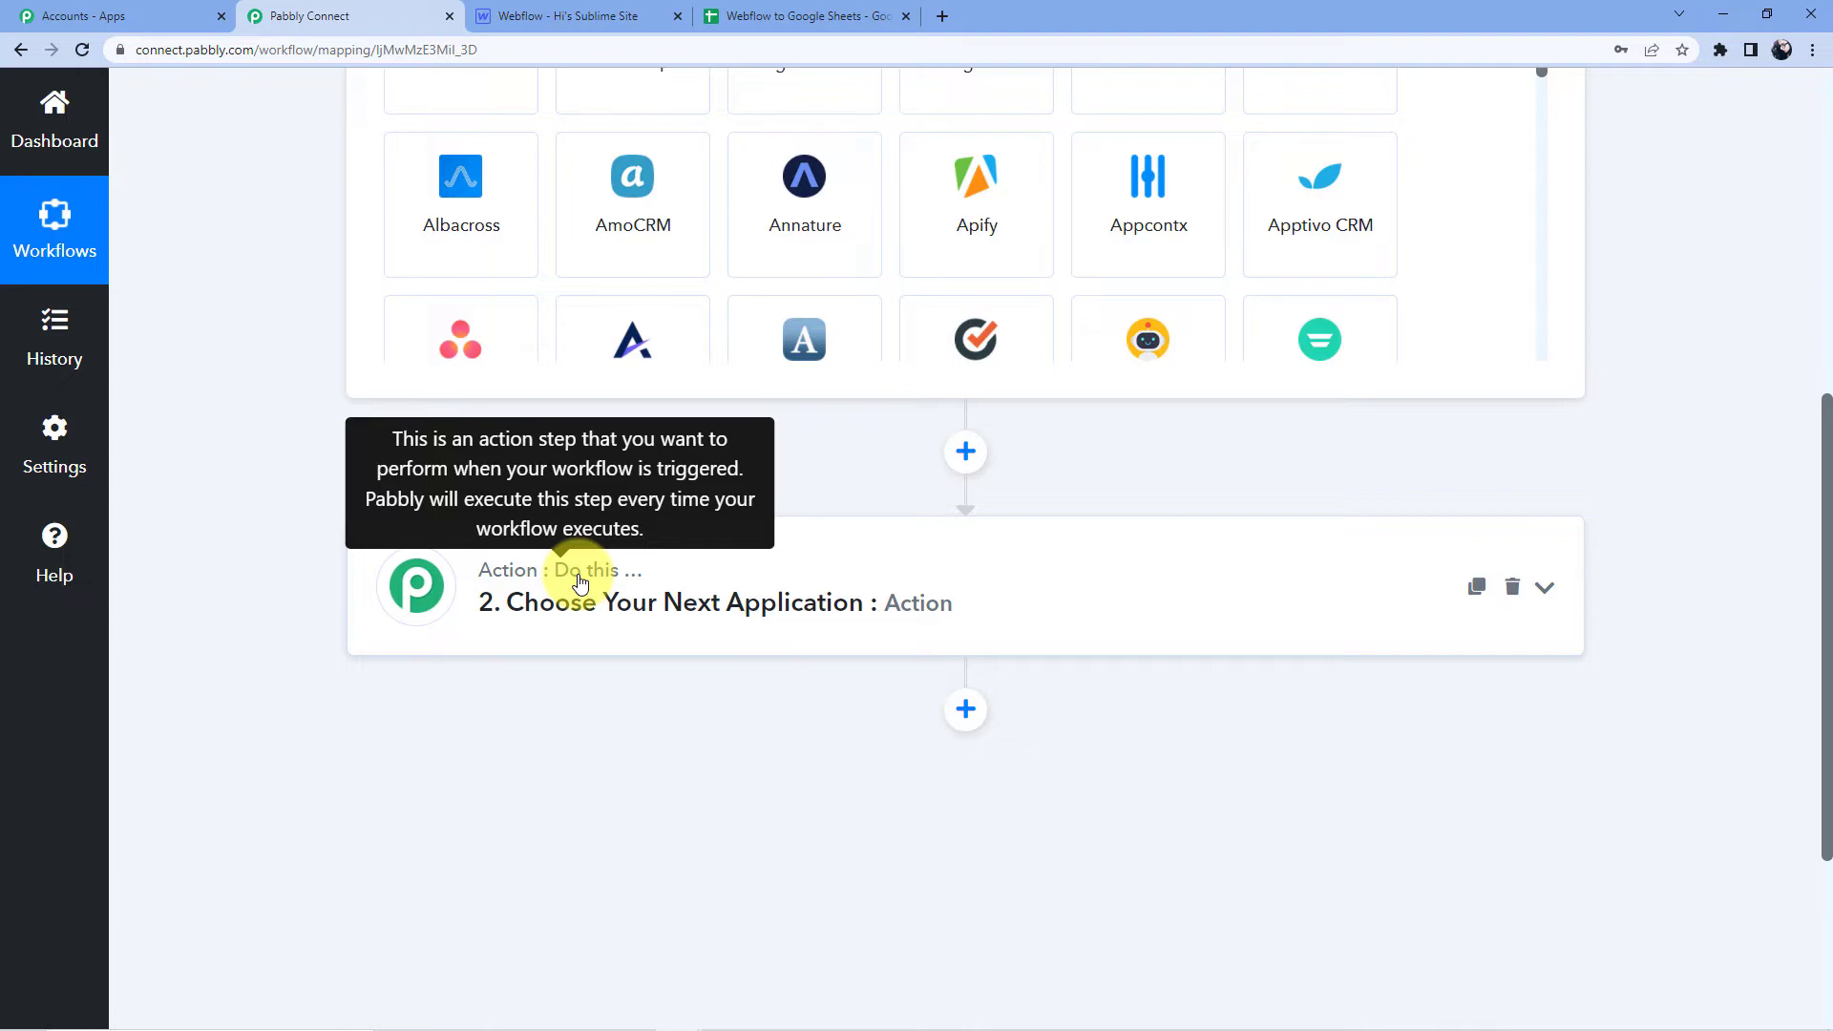
scroll(579, 580, up, 6)
scroll(579, 604, down, 2)
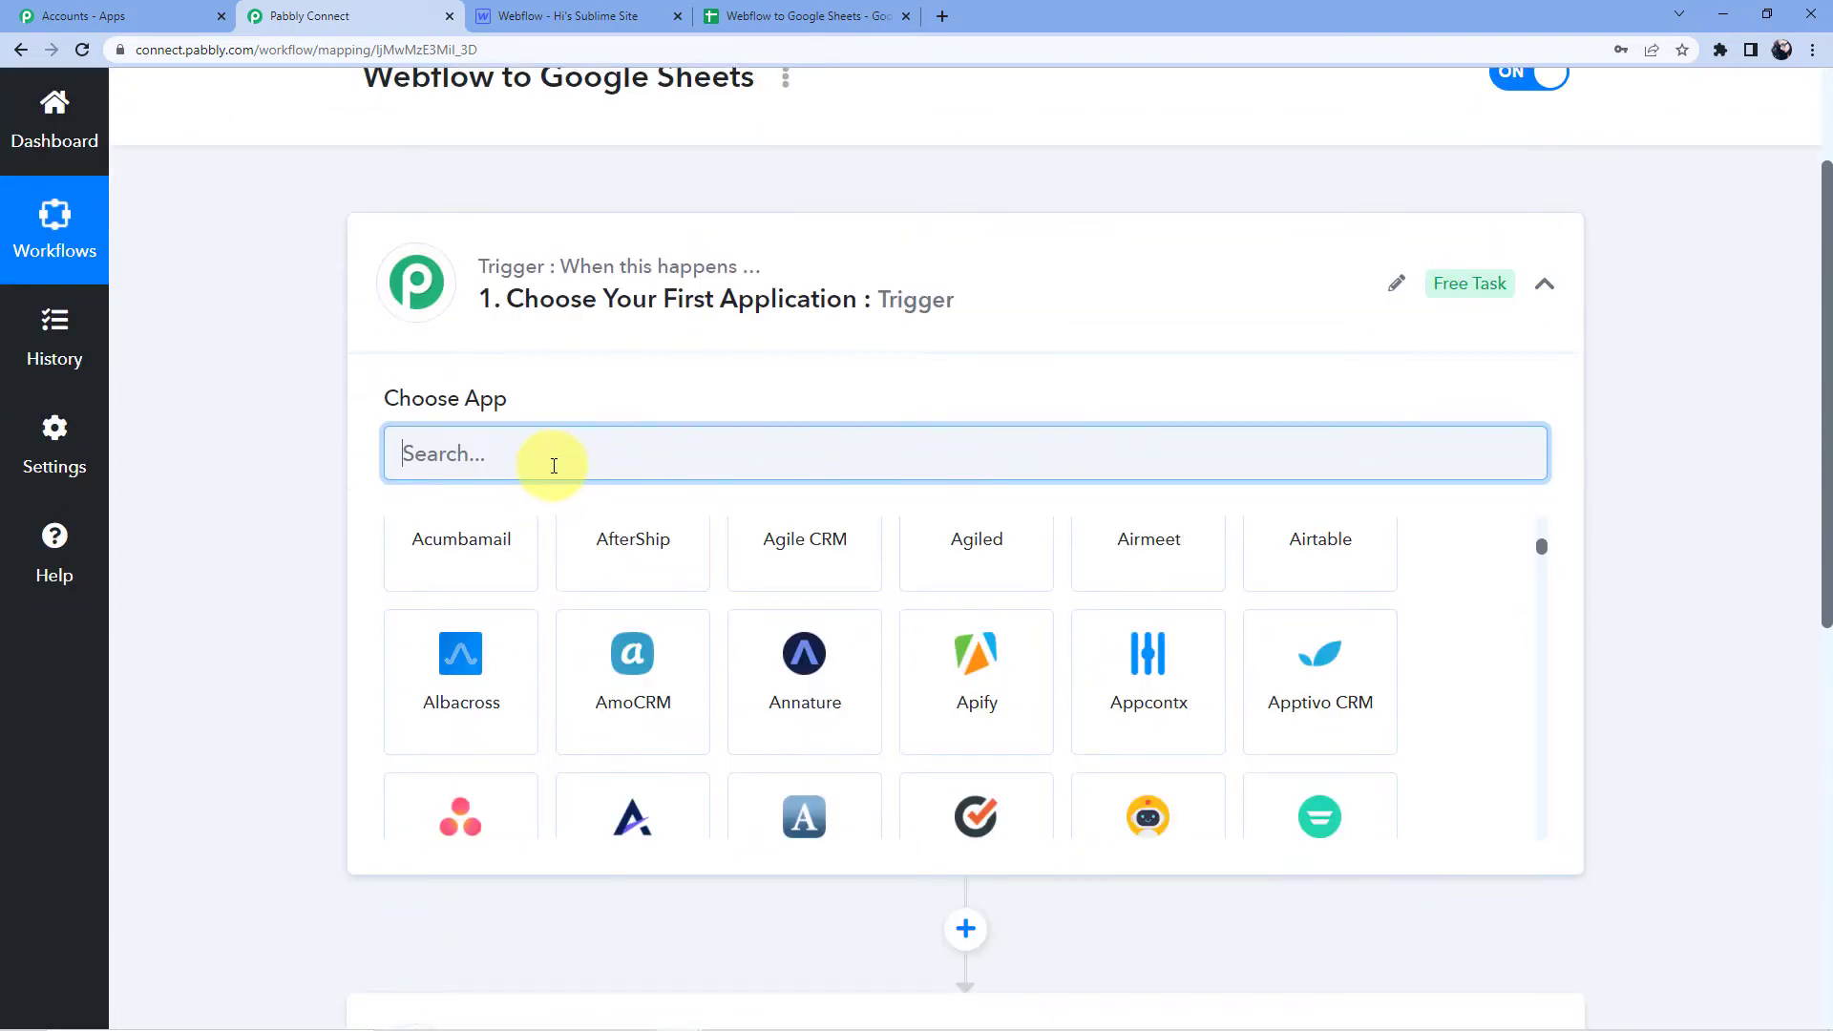
text(Webflow)
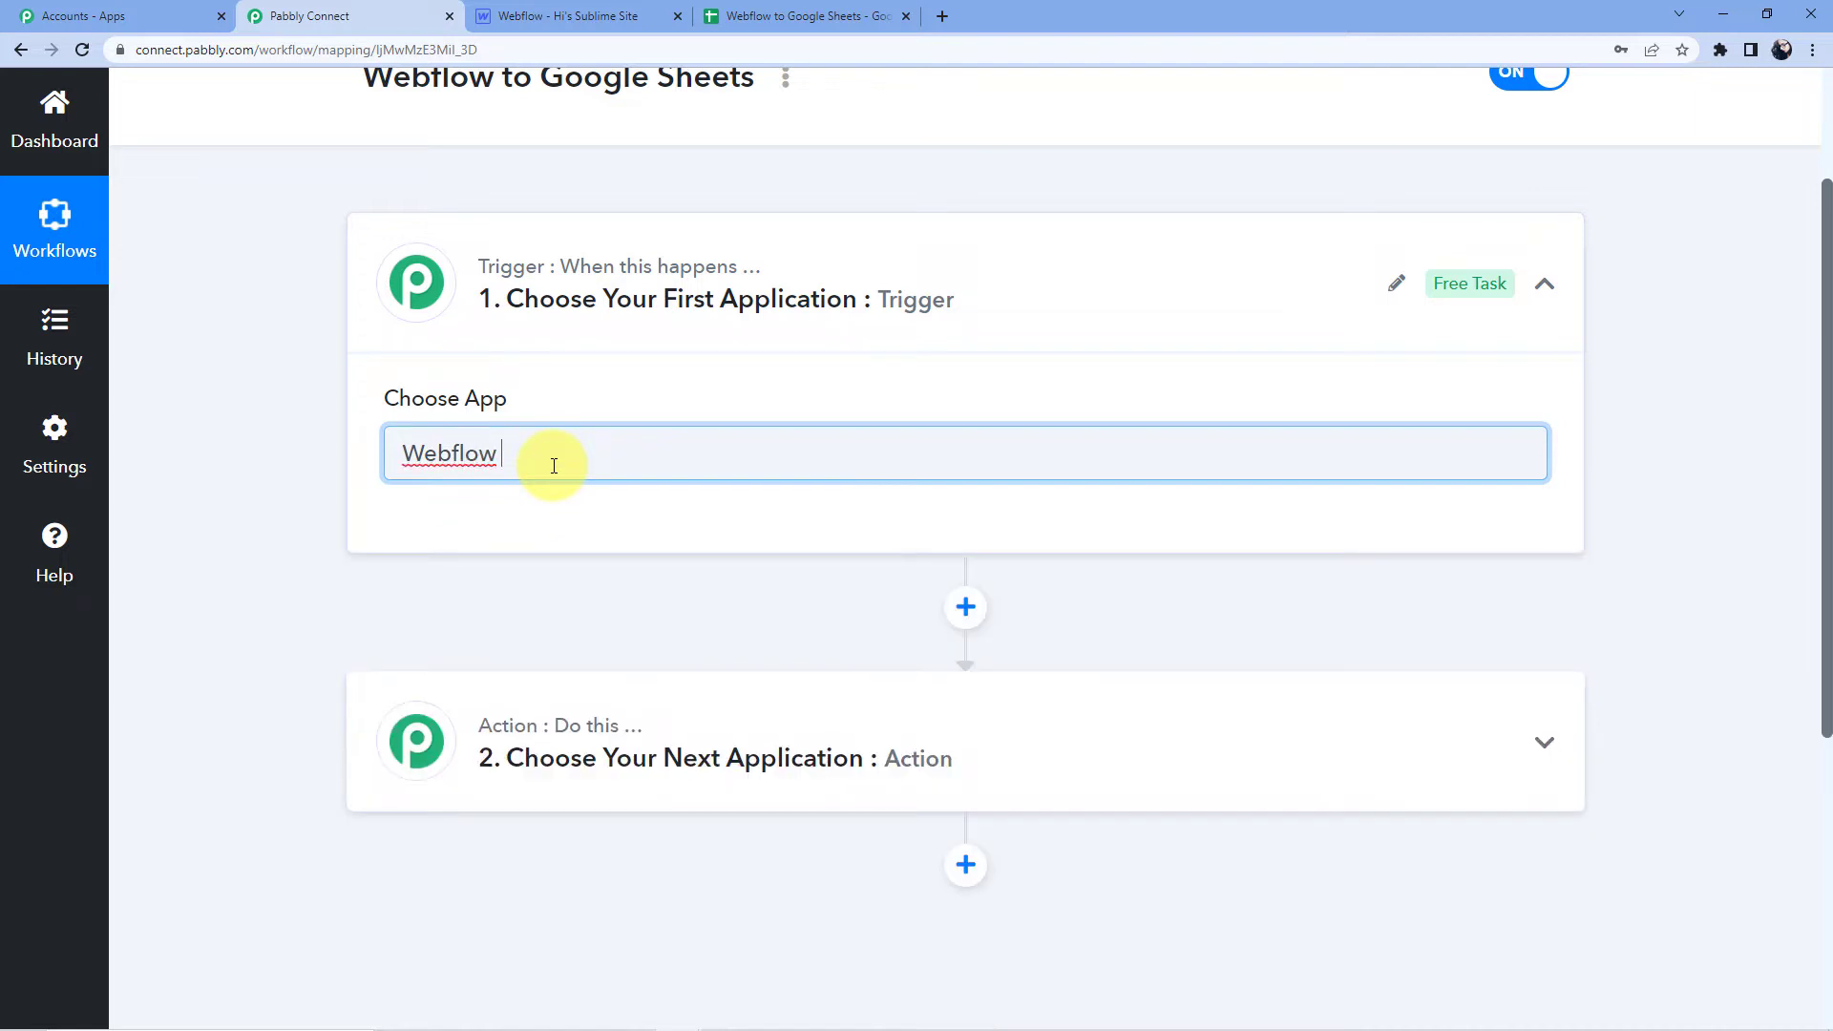
key(BackSpace)
click(506, 584)
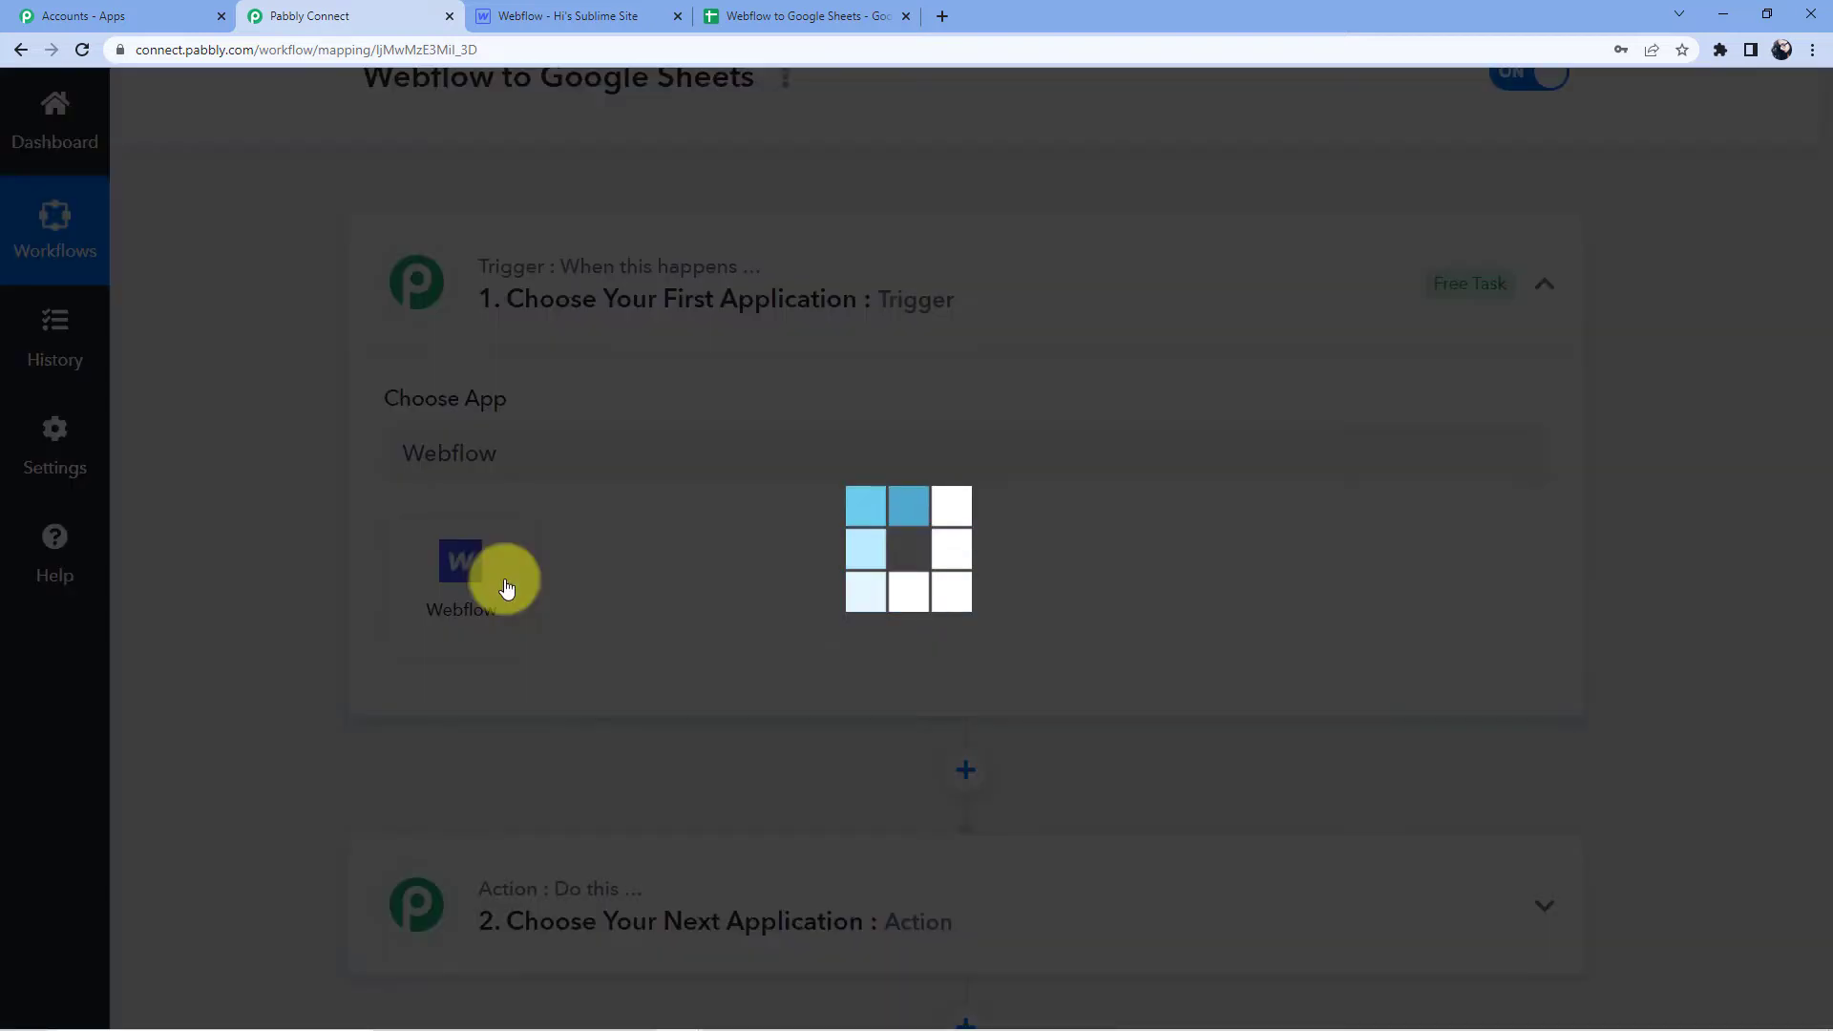
Set the trigger event to New Form Submission to reveal the webhook URL.
click(536, 579)
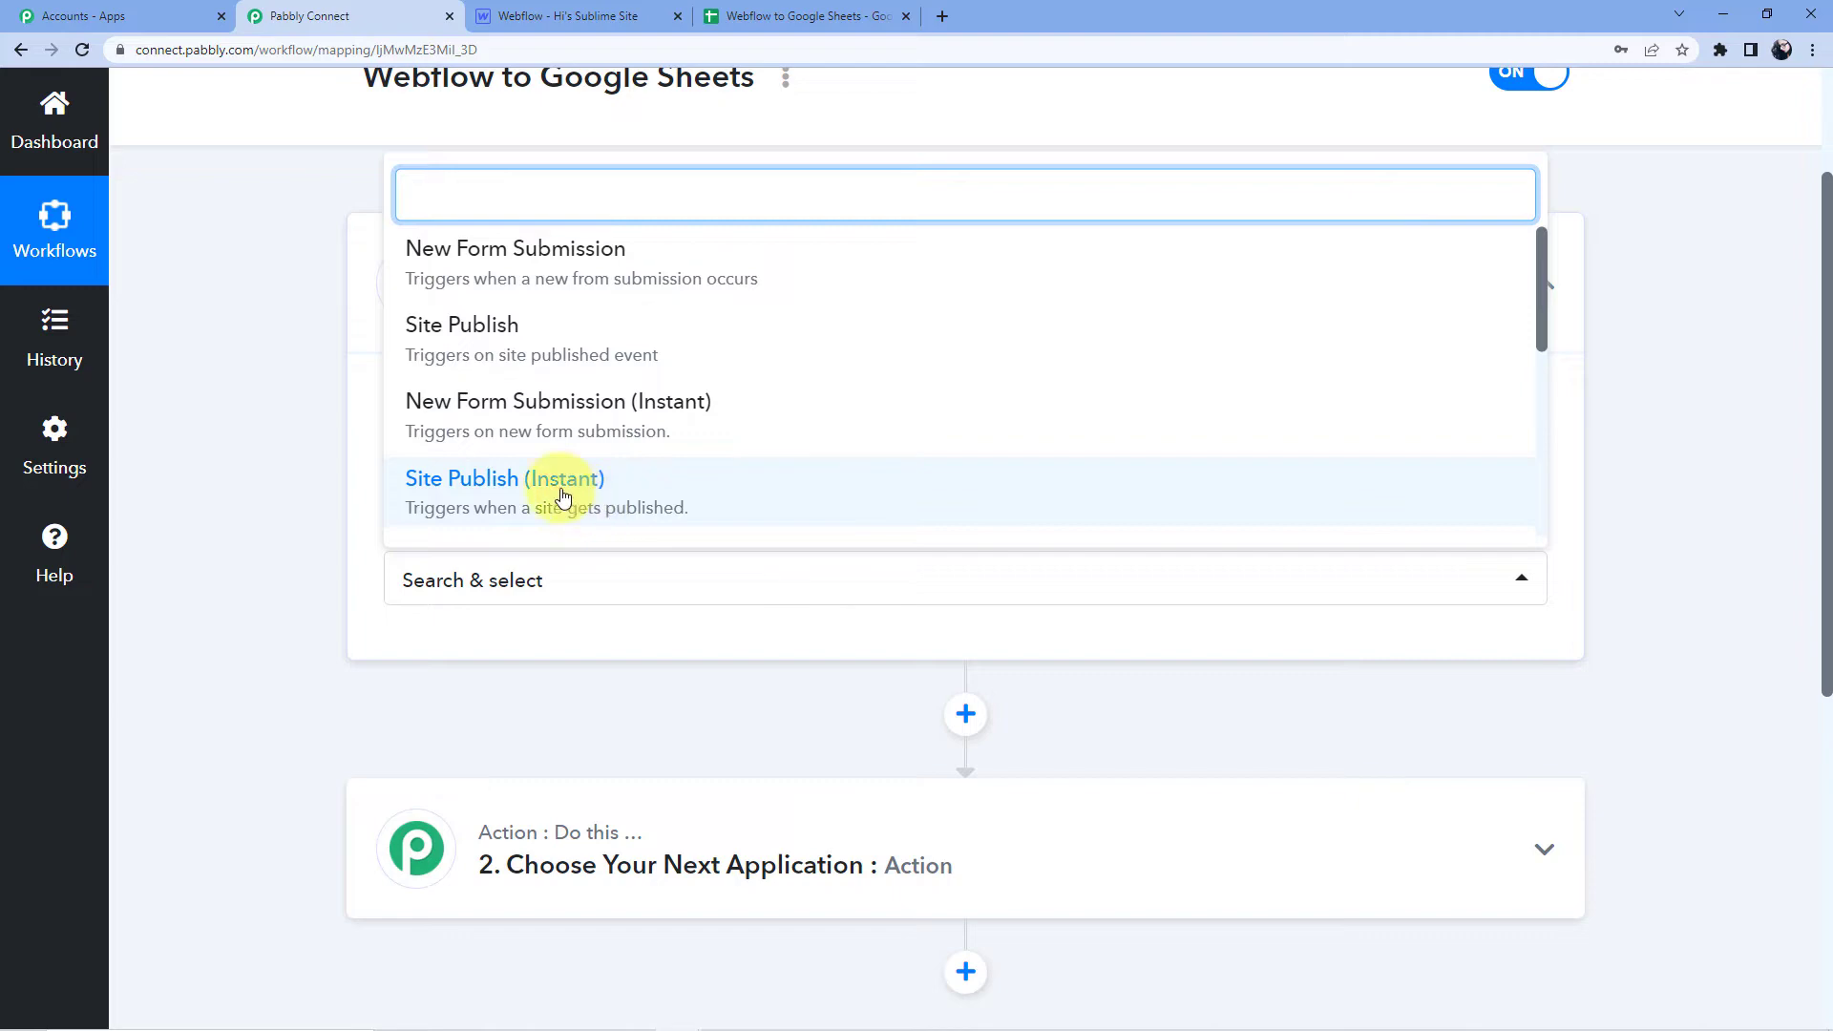
click(593, 250)
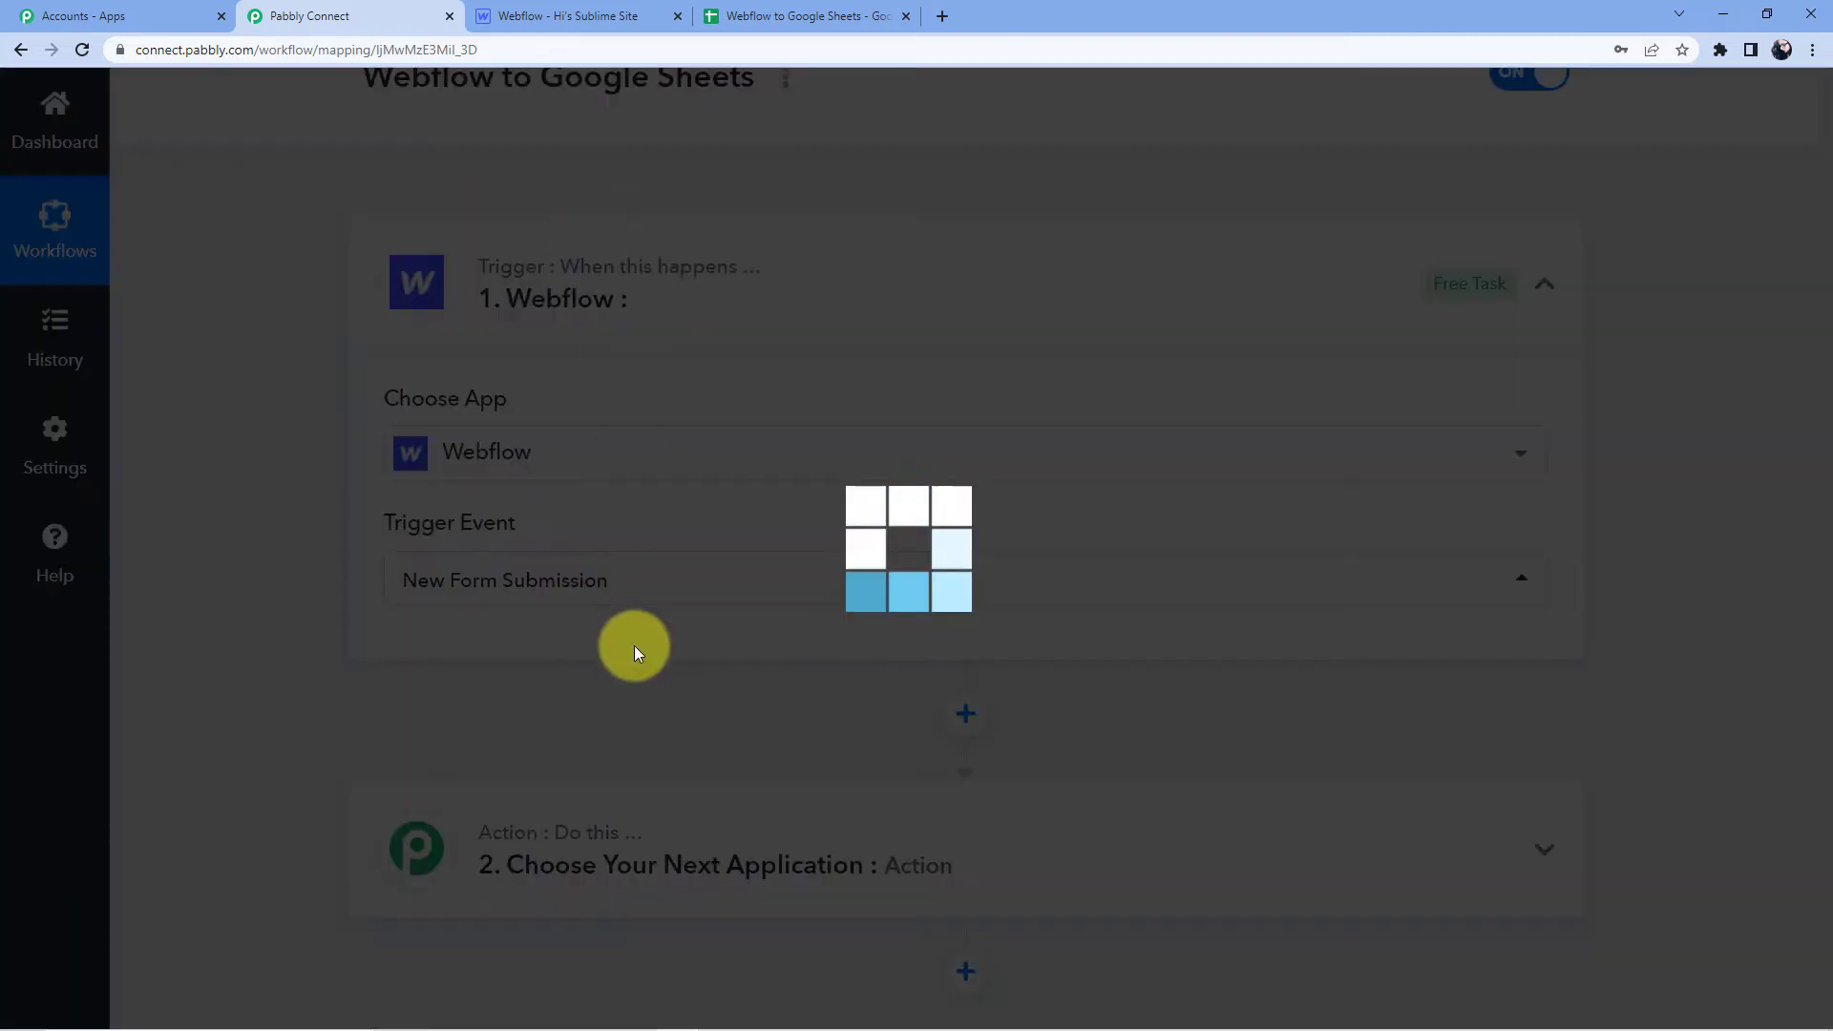
scroll(646, 585, down, 3)
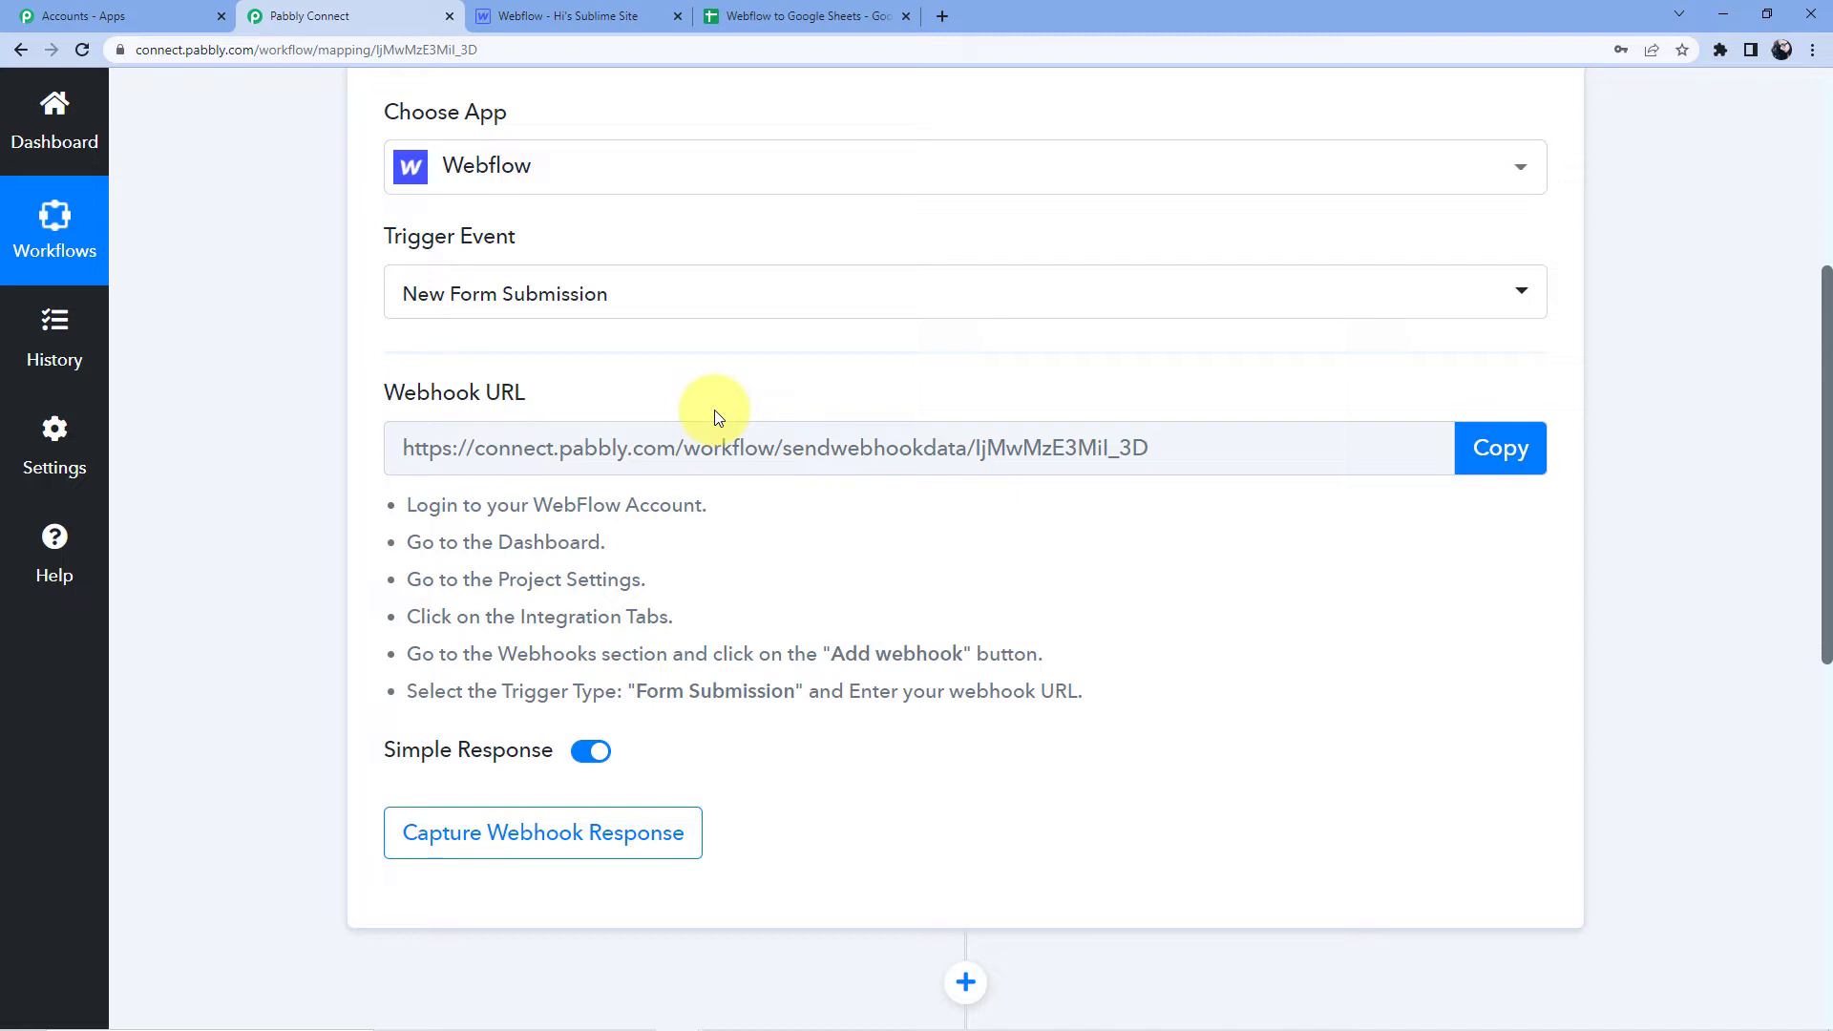
Copy the Webflow trigger's webhook URL from the Pabbly Connect workflow.
click(1520, 447)
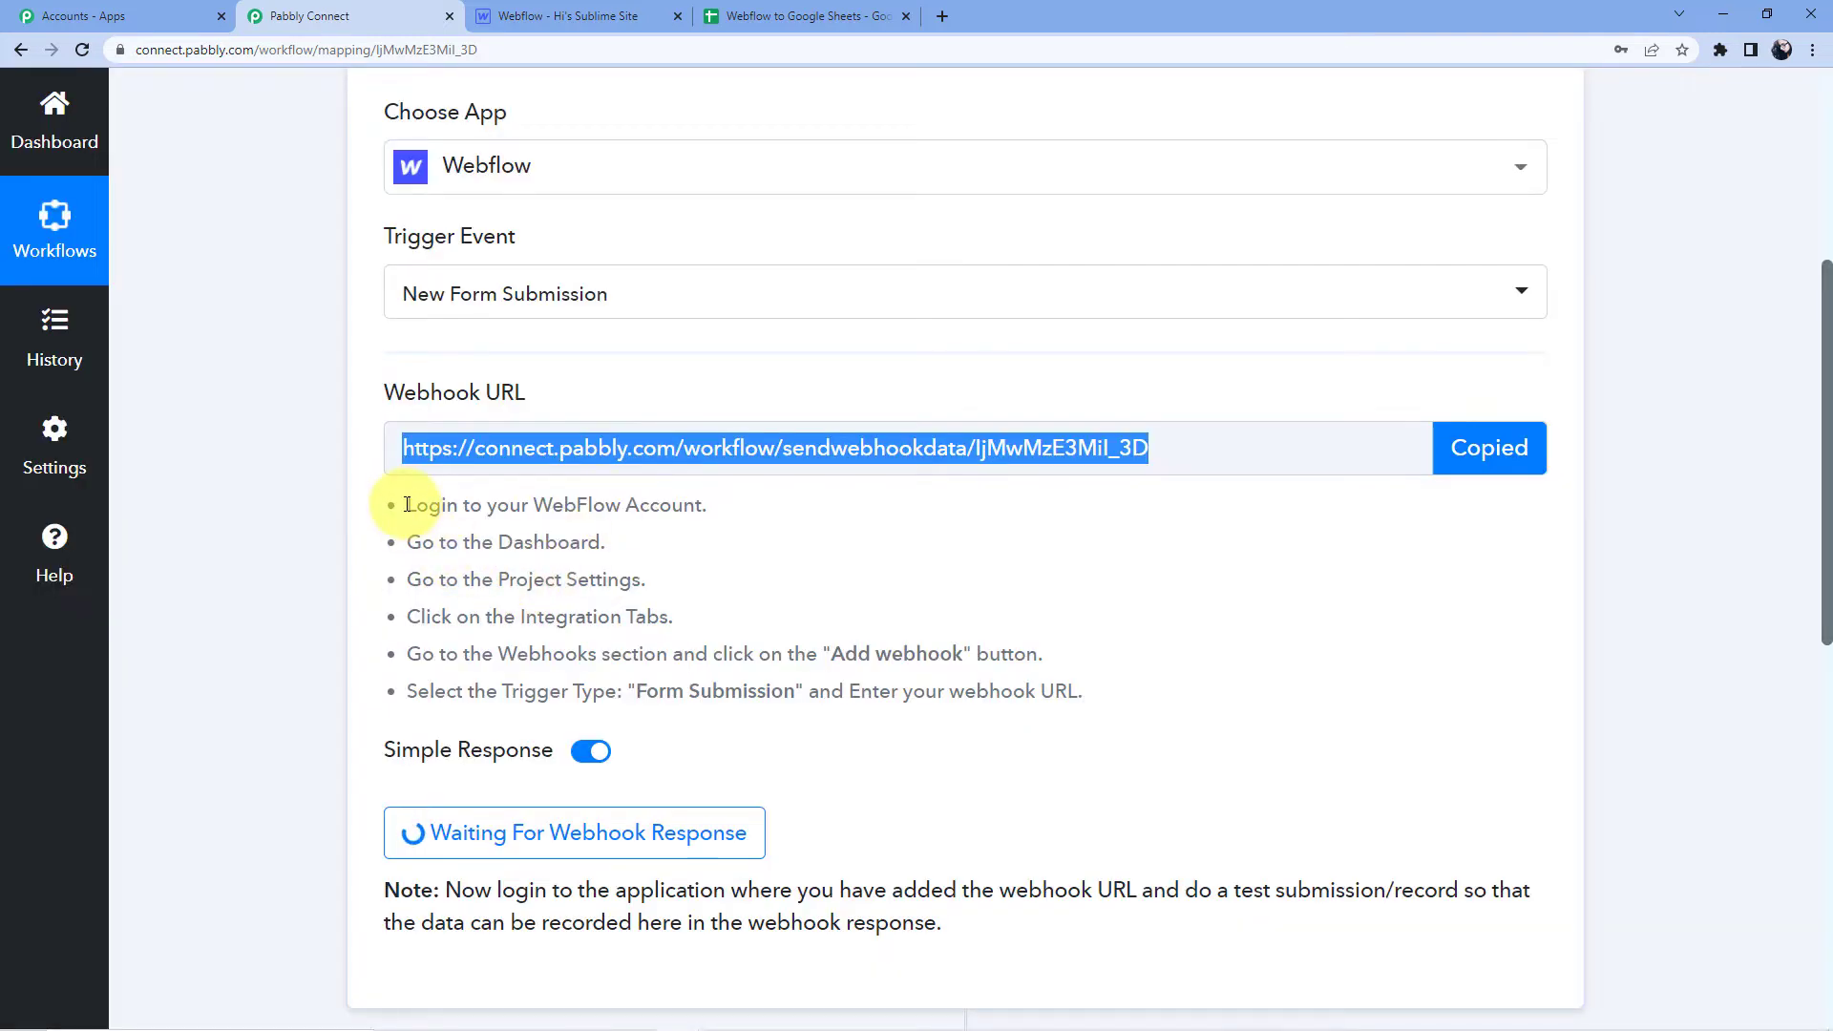
drag(403, 502, 625, 759)
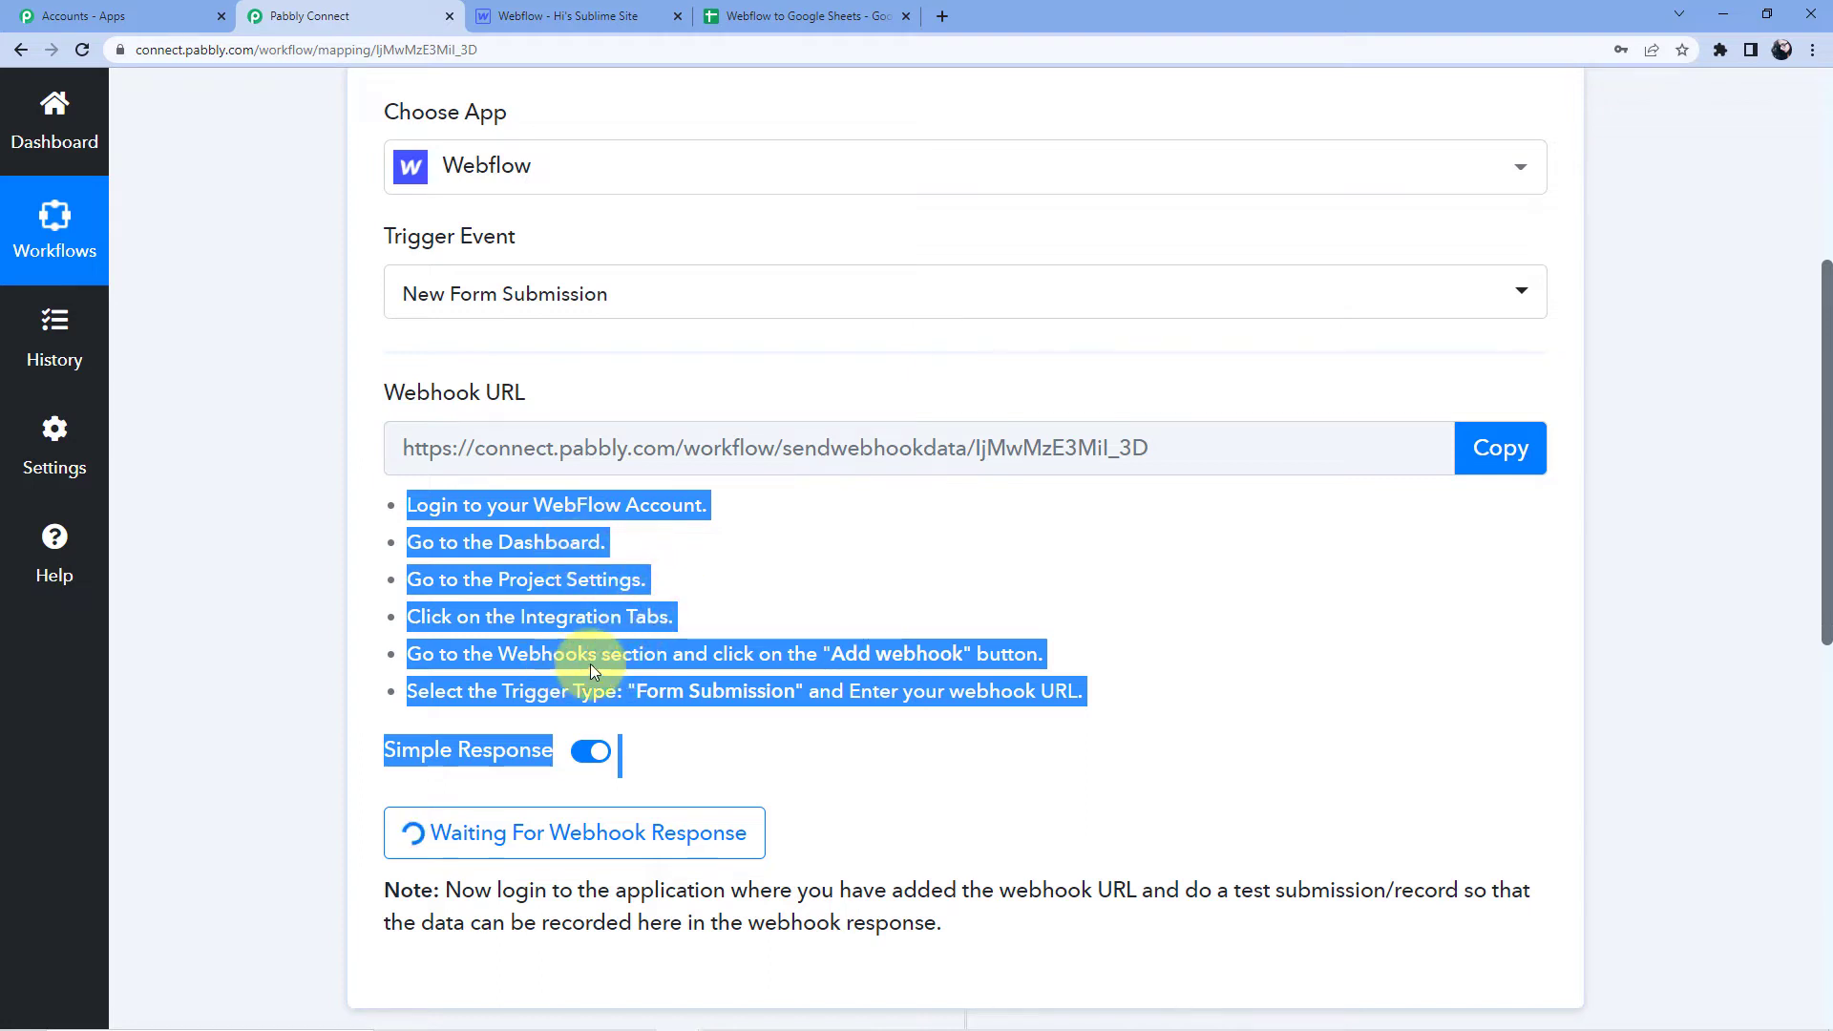
click(559, 9)
Open the Webflow site's Integrations settings down to the Webhooks section.
click(27, 93)
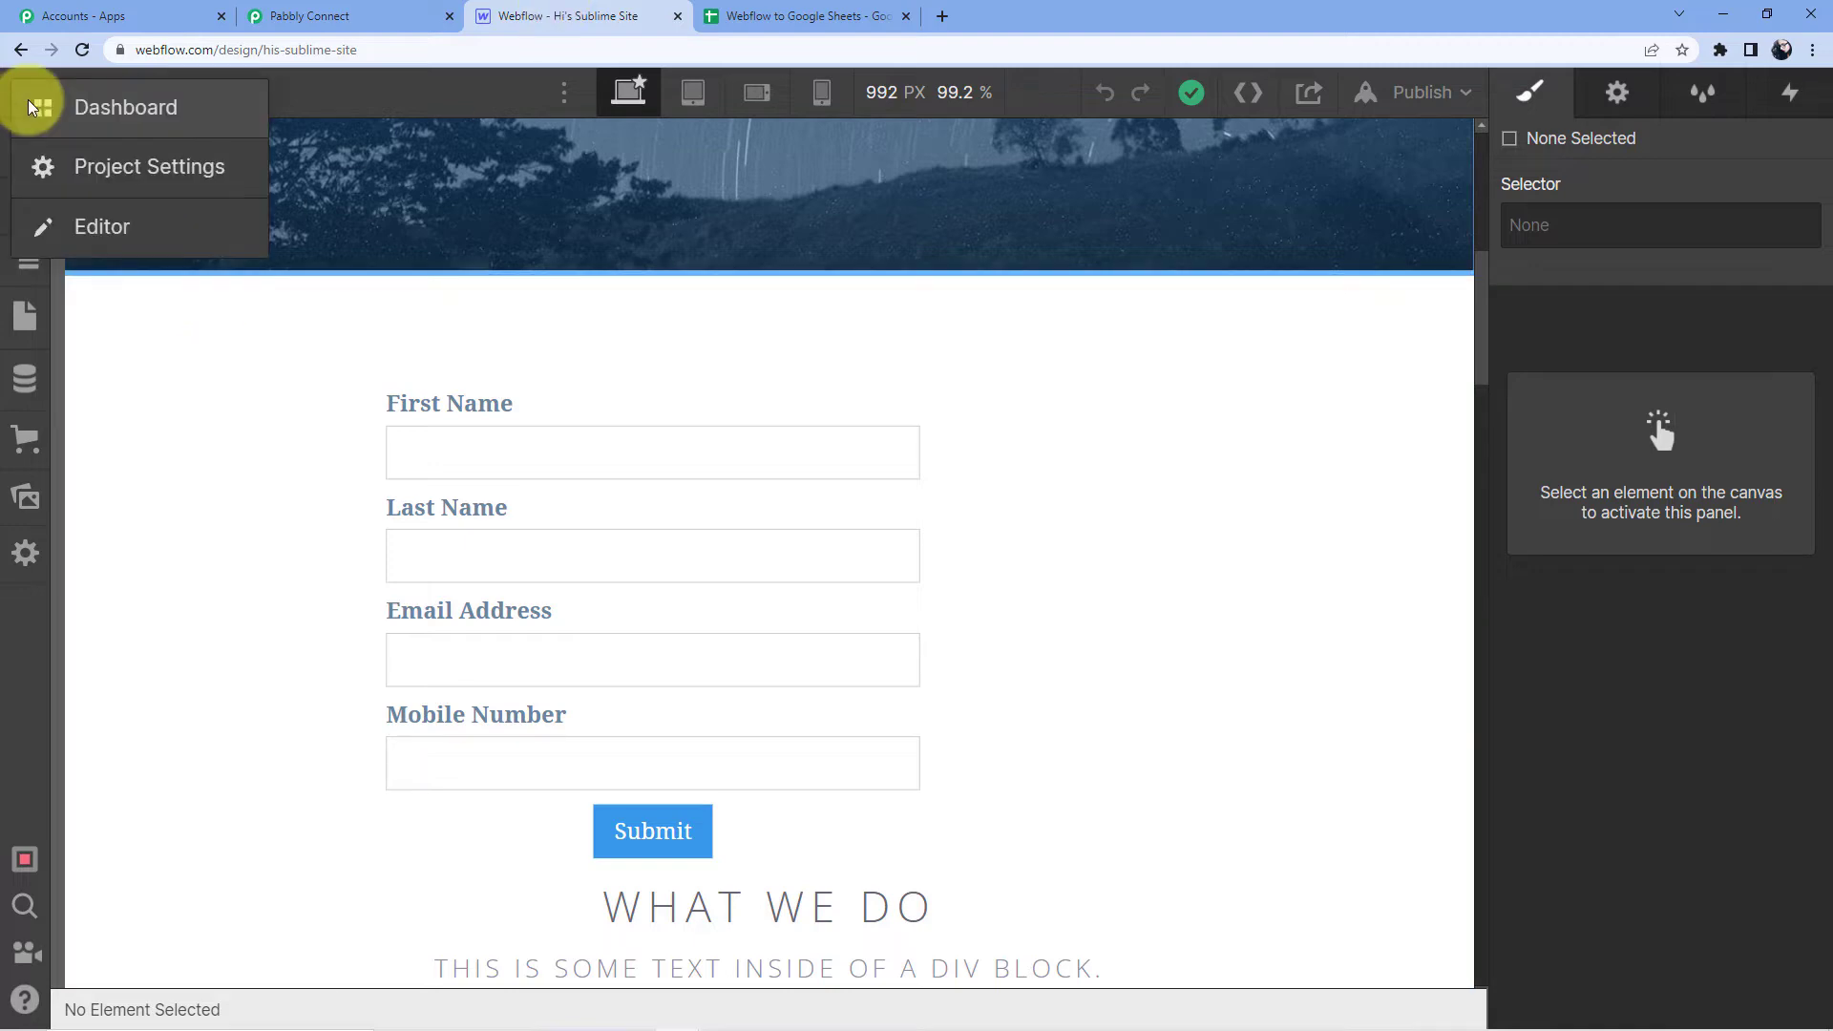
click(145, 174)
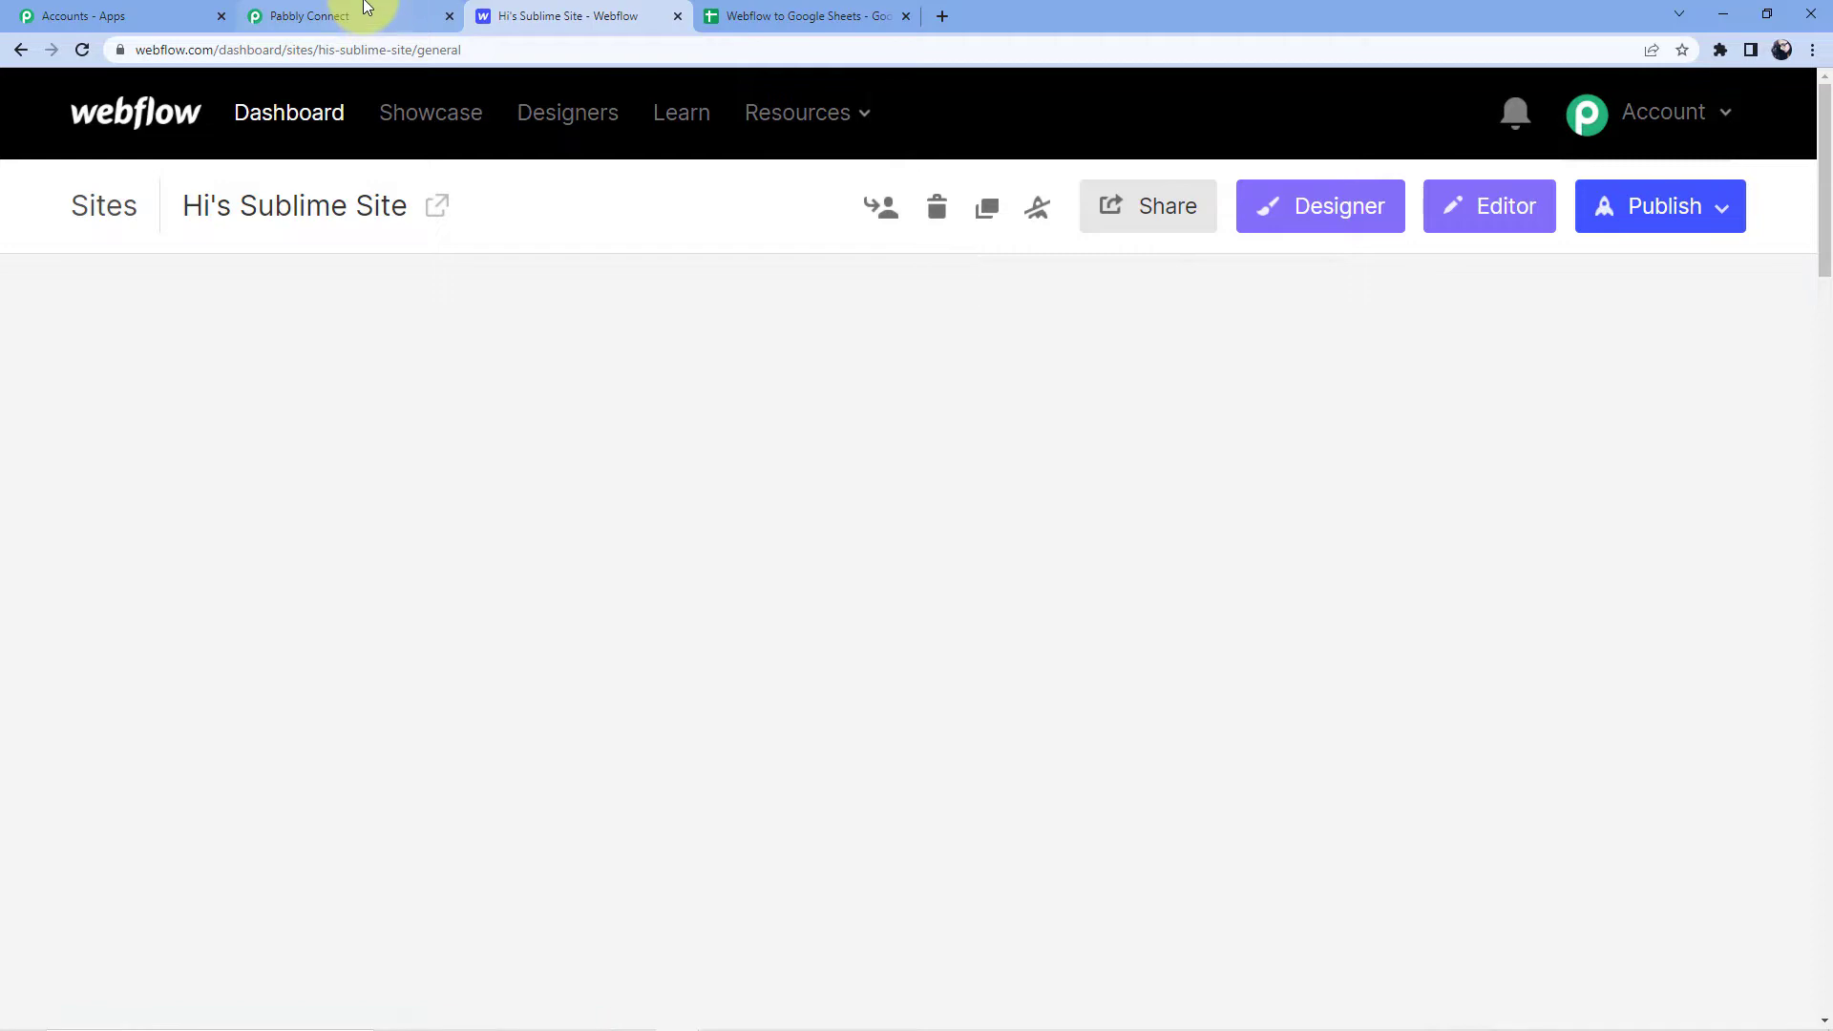
click(371, 15)
click(549, 16)
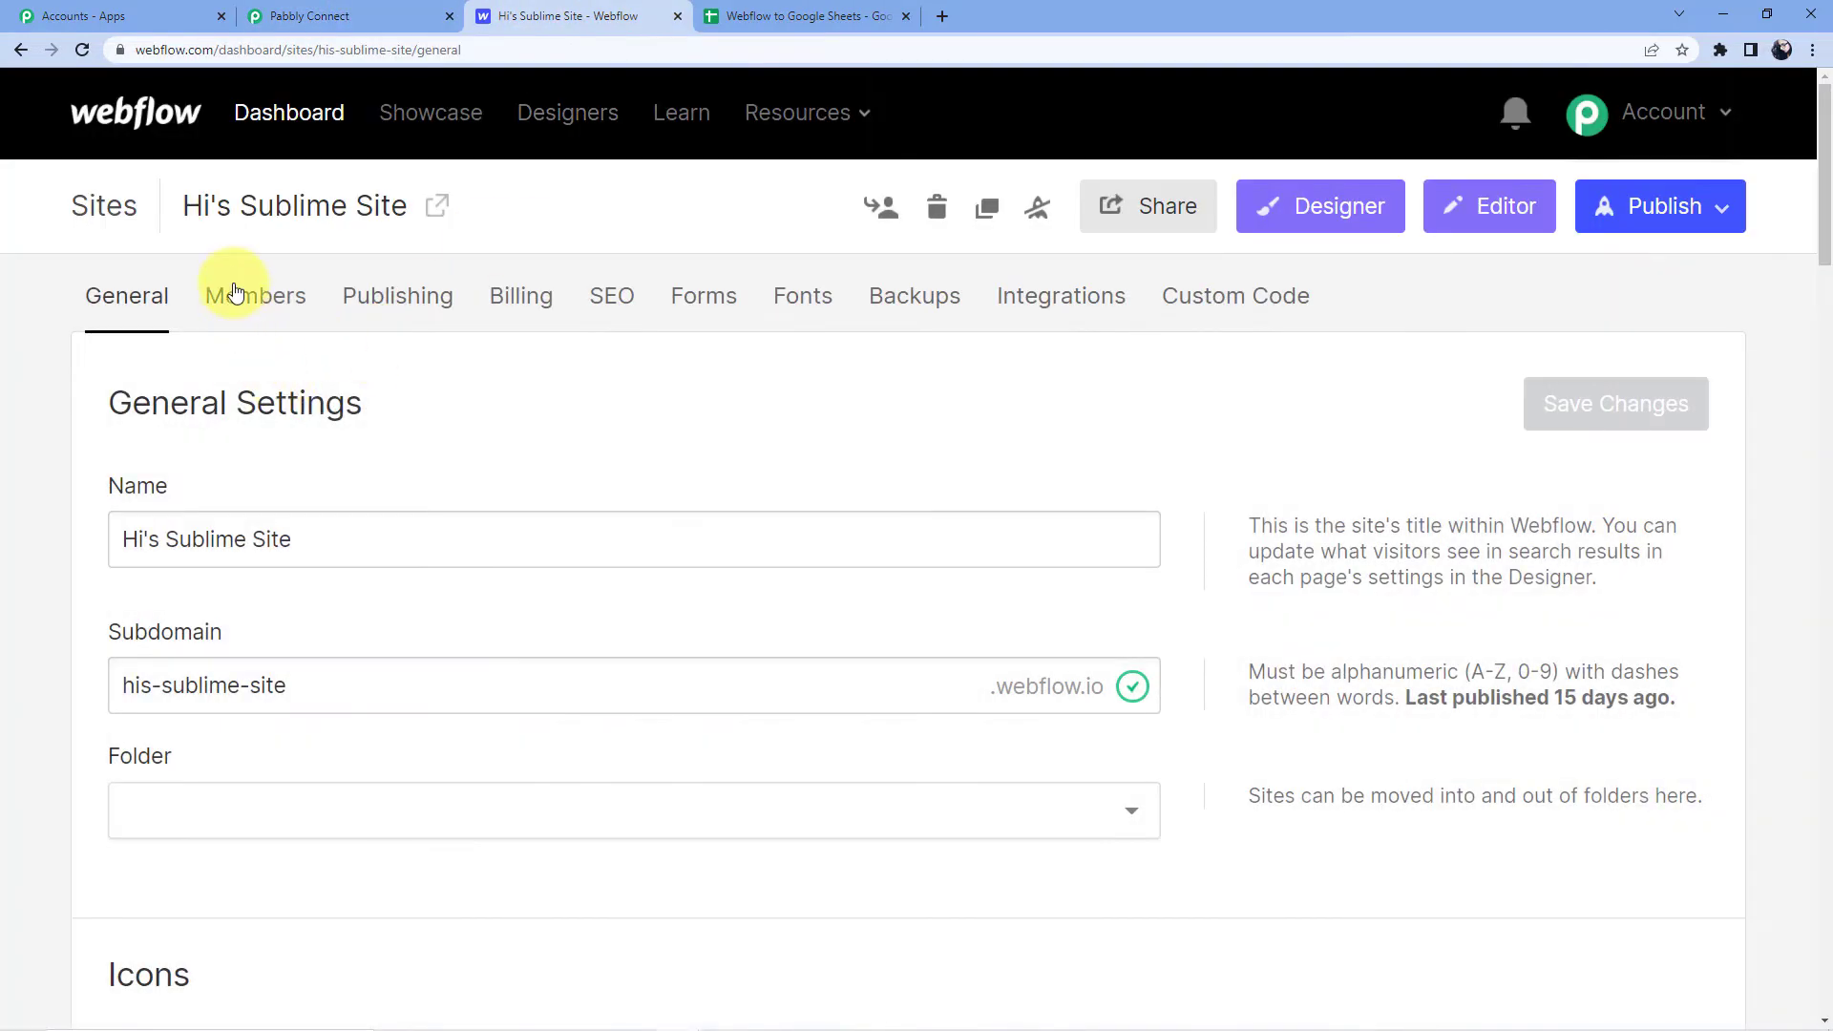
click(1048, 309)
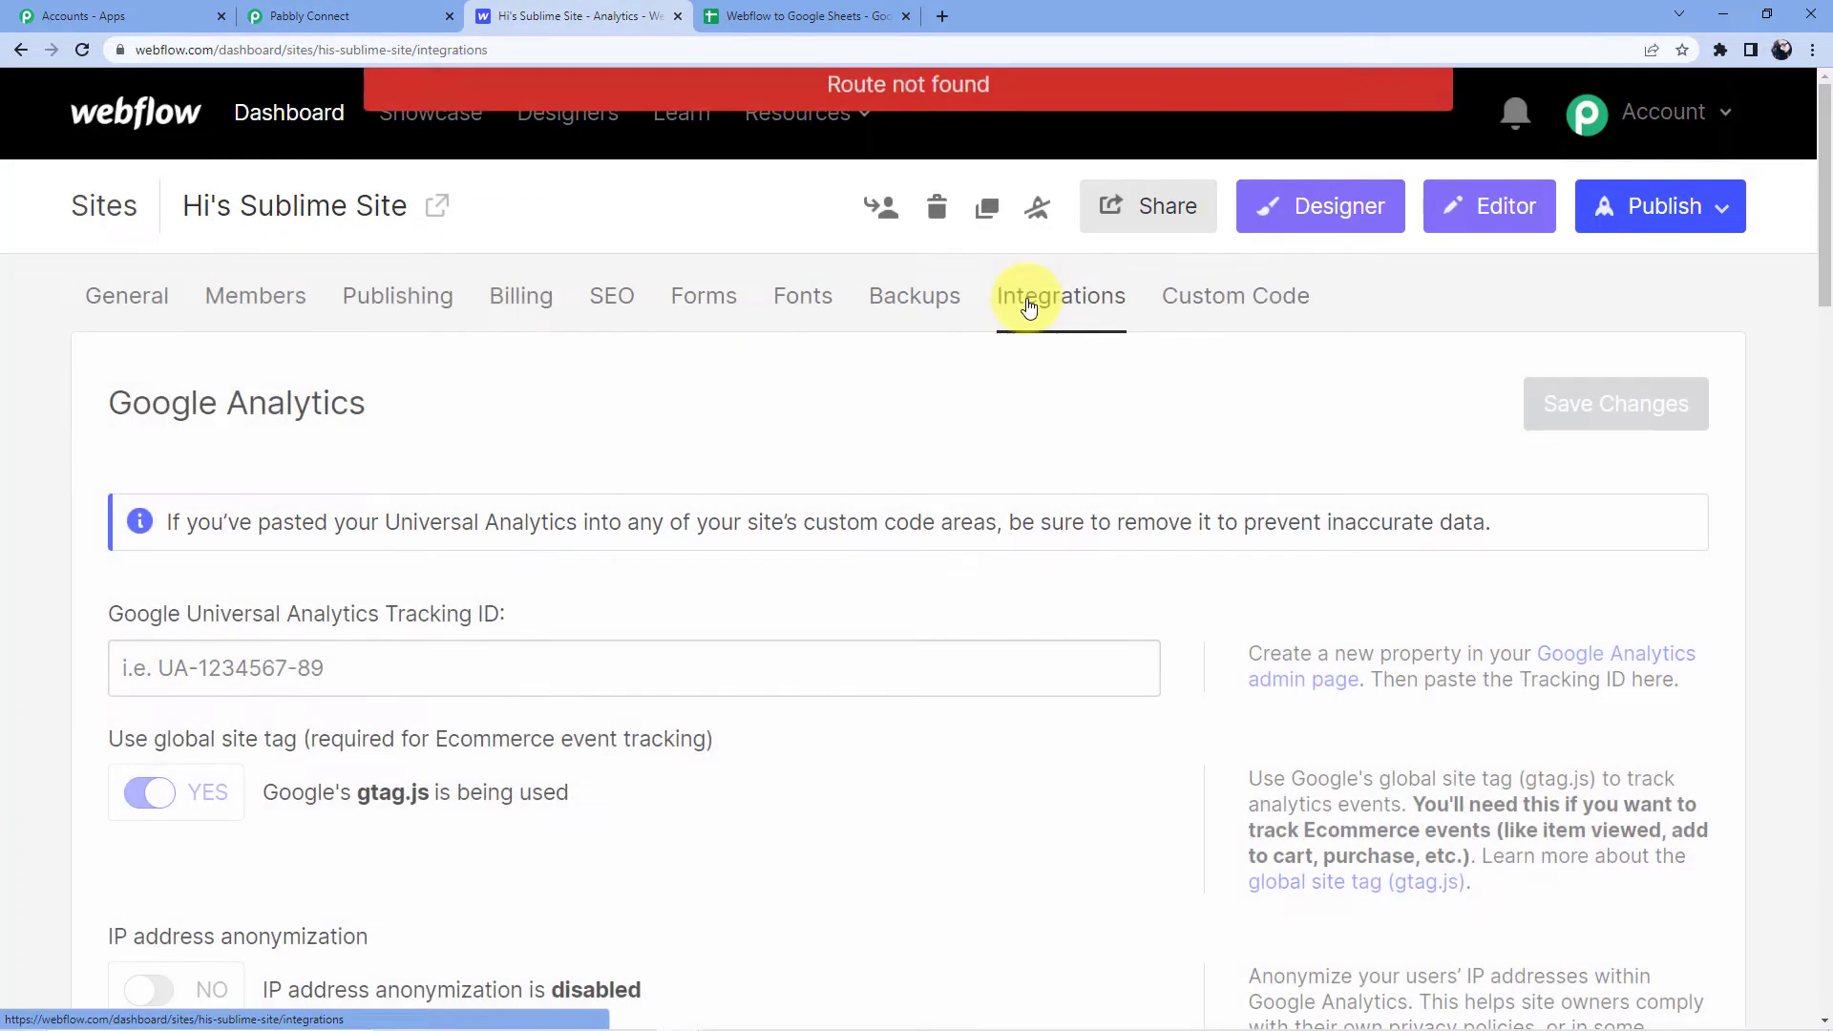
scroll(231, 512, down, 5)
scroll(230, 511, down, 20)
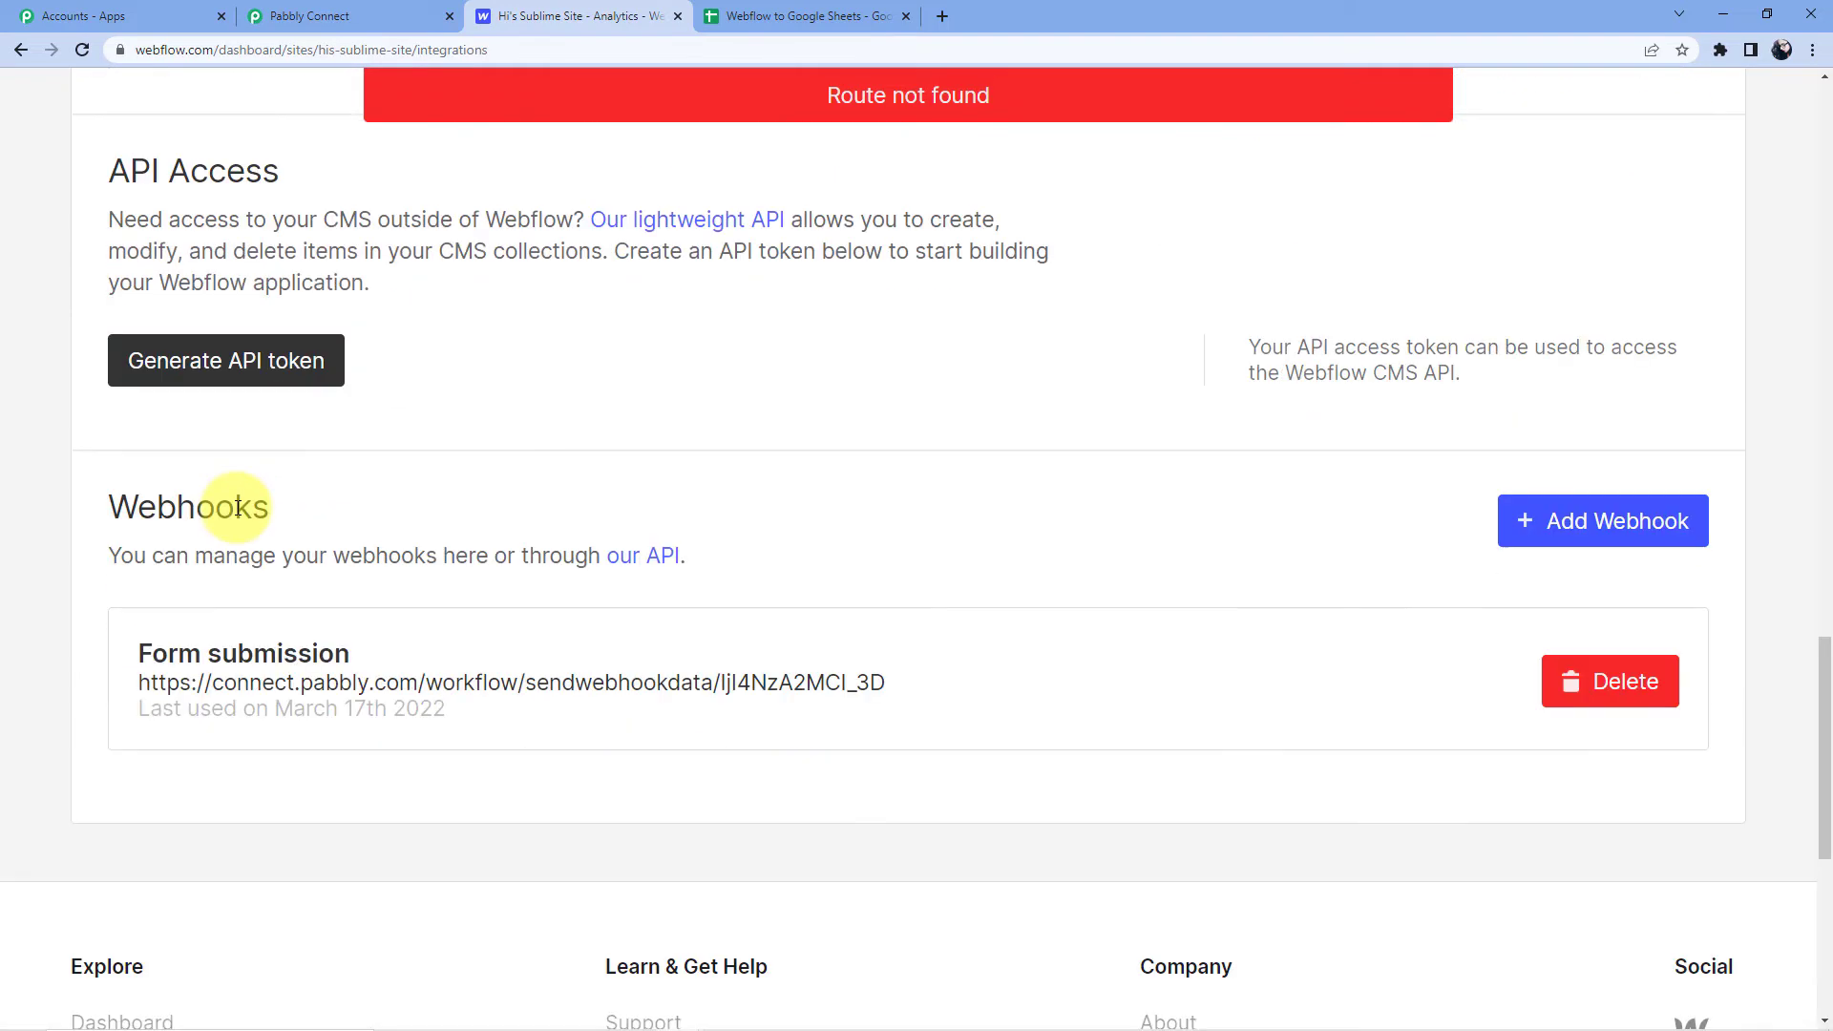
Delete the old Form submission webhook, confirming with the word DELETE.
click(1608, 493)
click(777, 487)
click(655, 525)
click(888, 554)
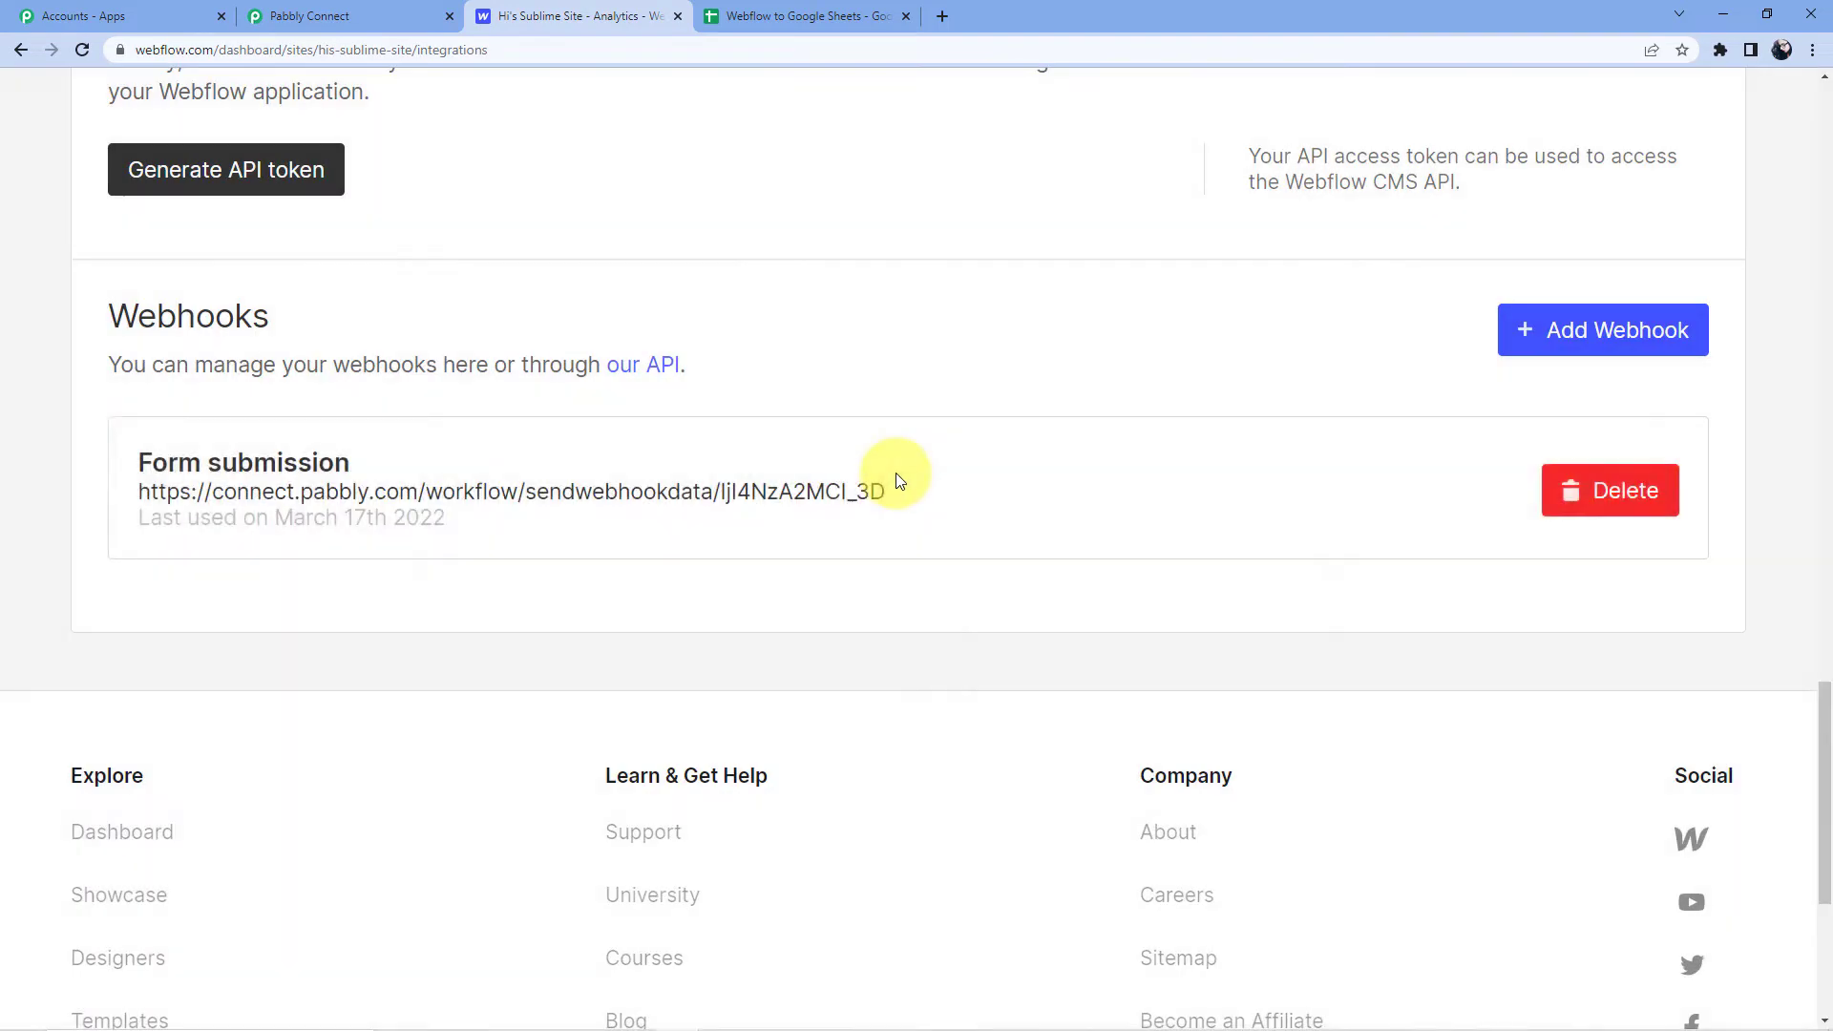
Add a Form submission webhook using the pasted Pabbly Connect webhook URL.
click(1635, 336)
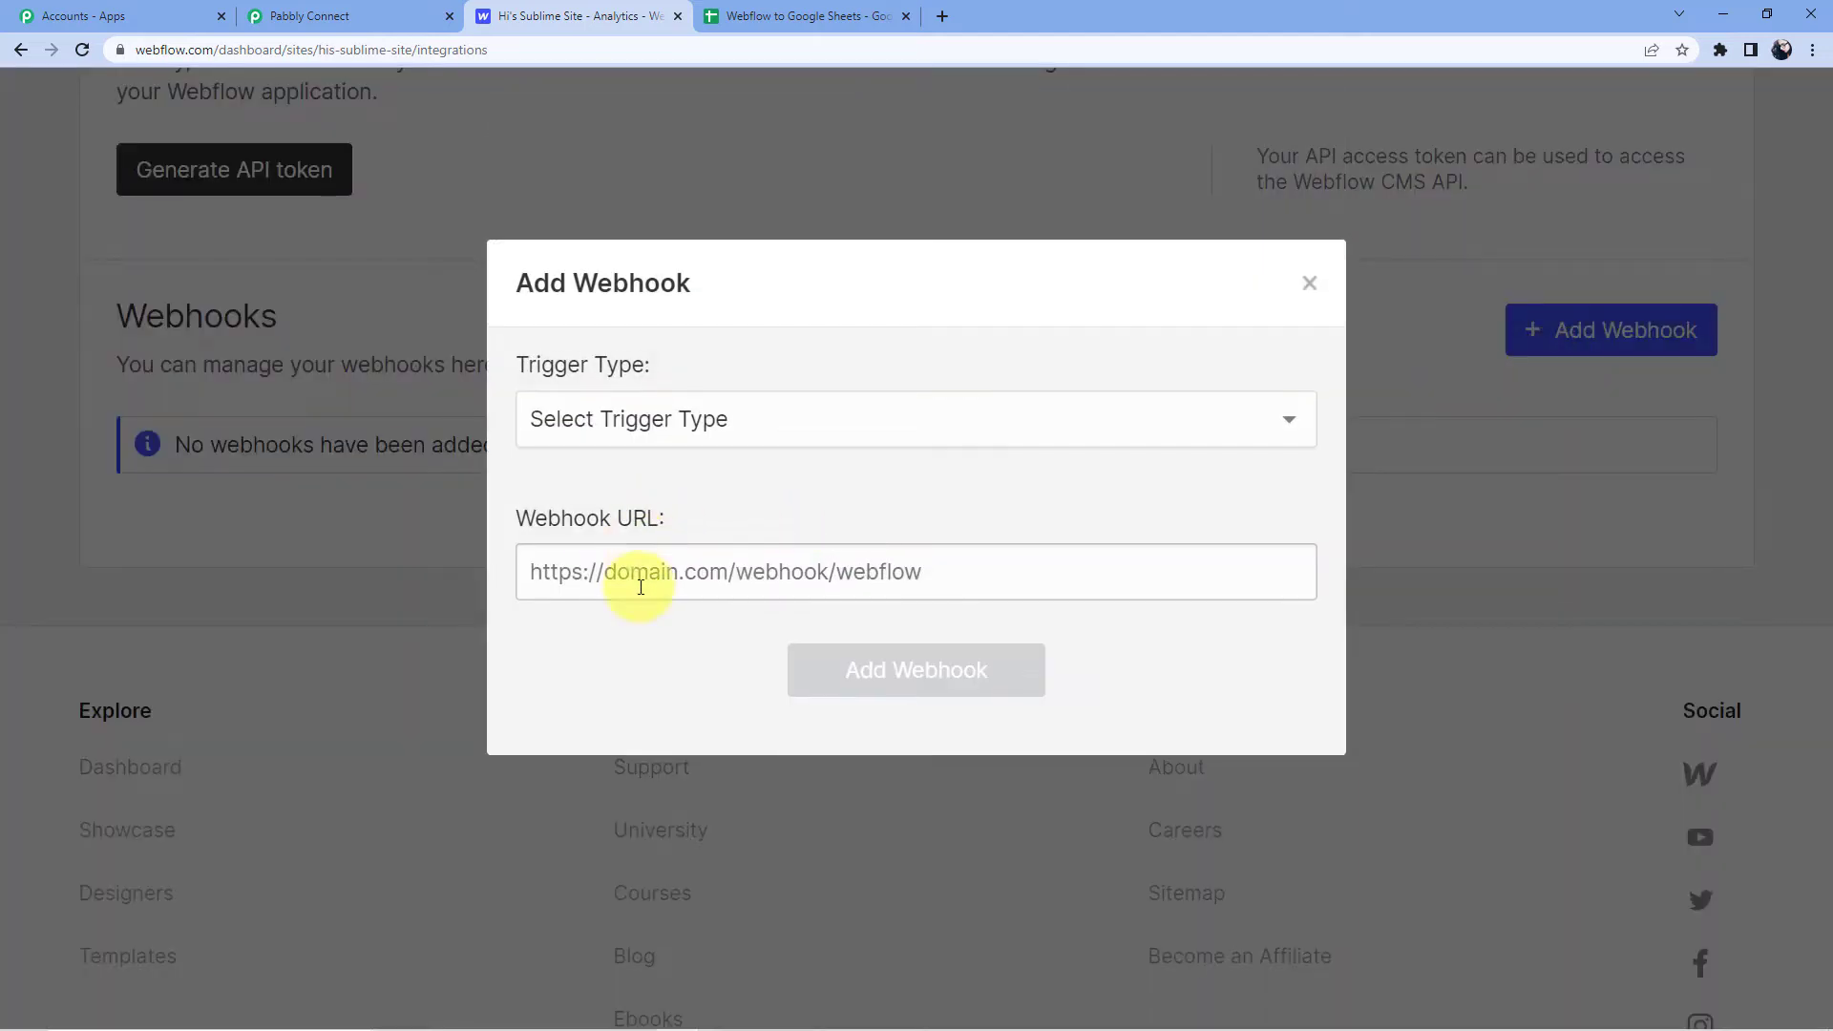
click(640, 573)
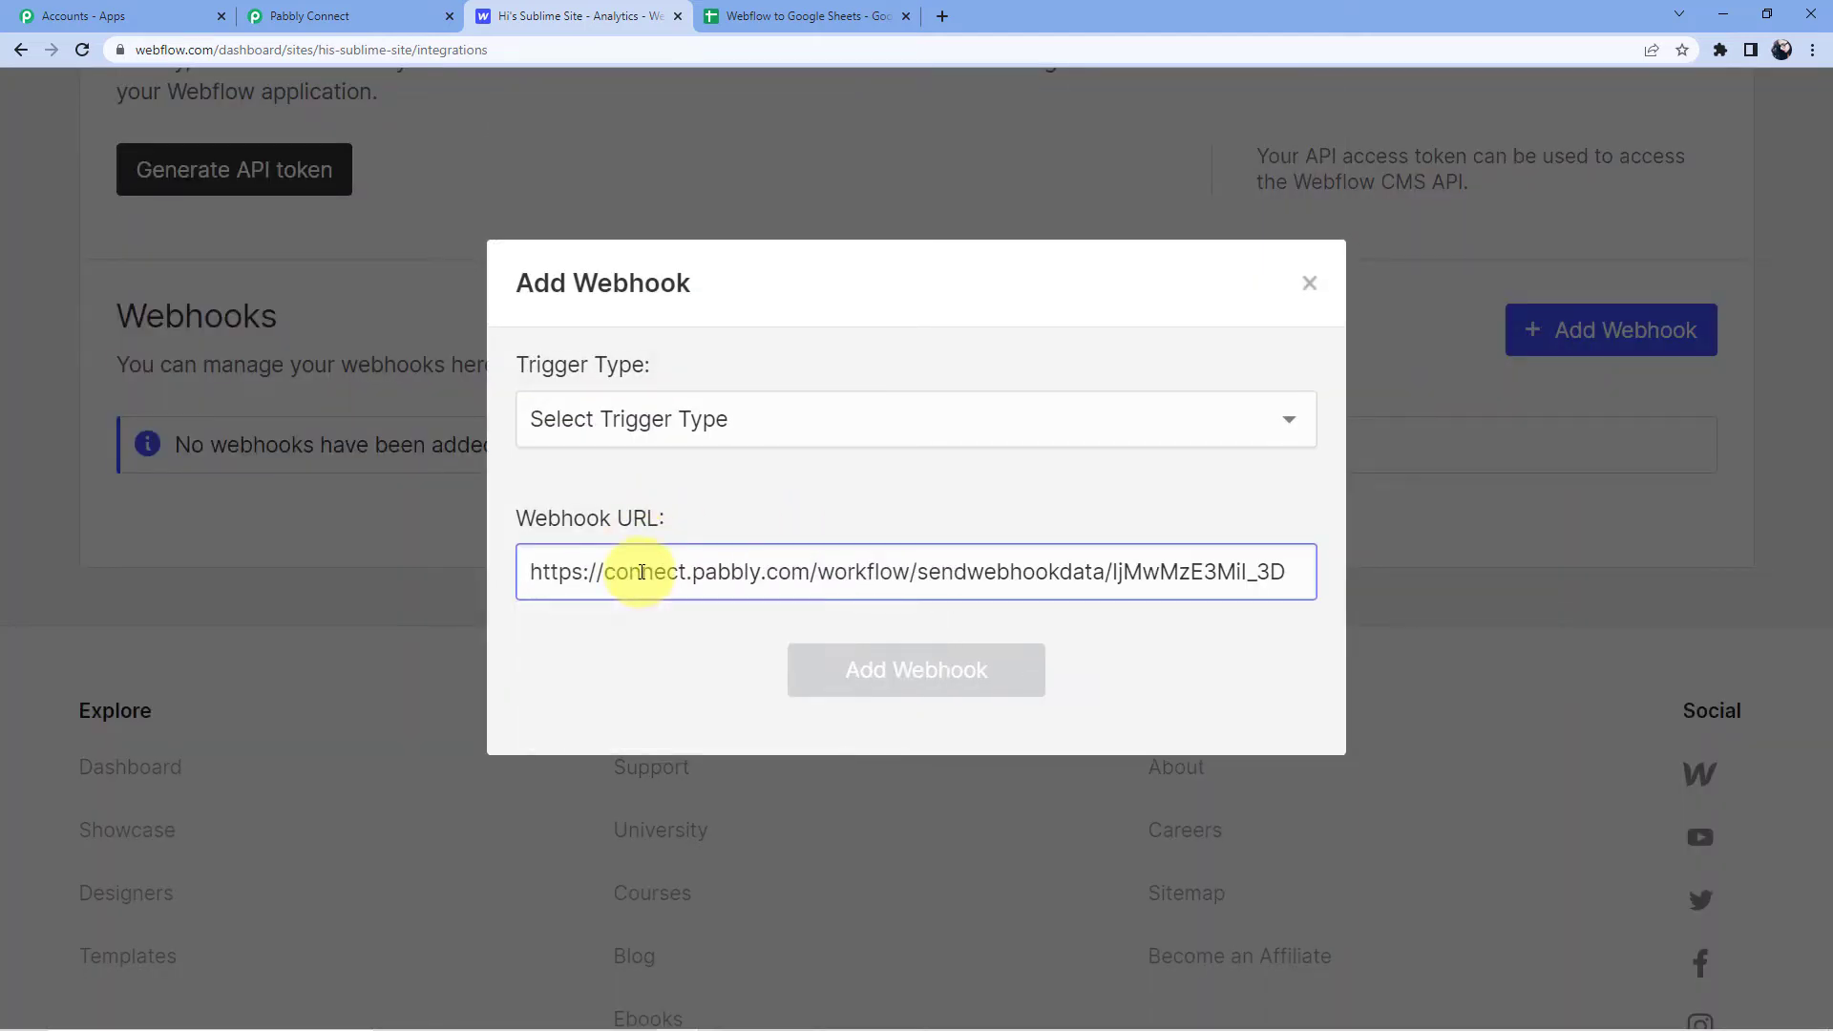
click(1199, 421)
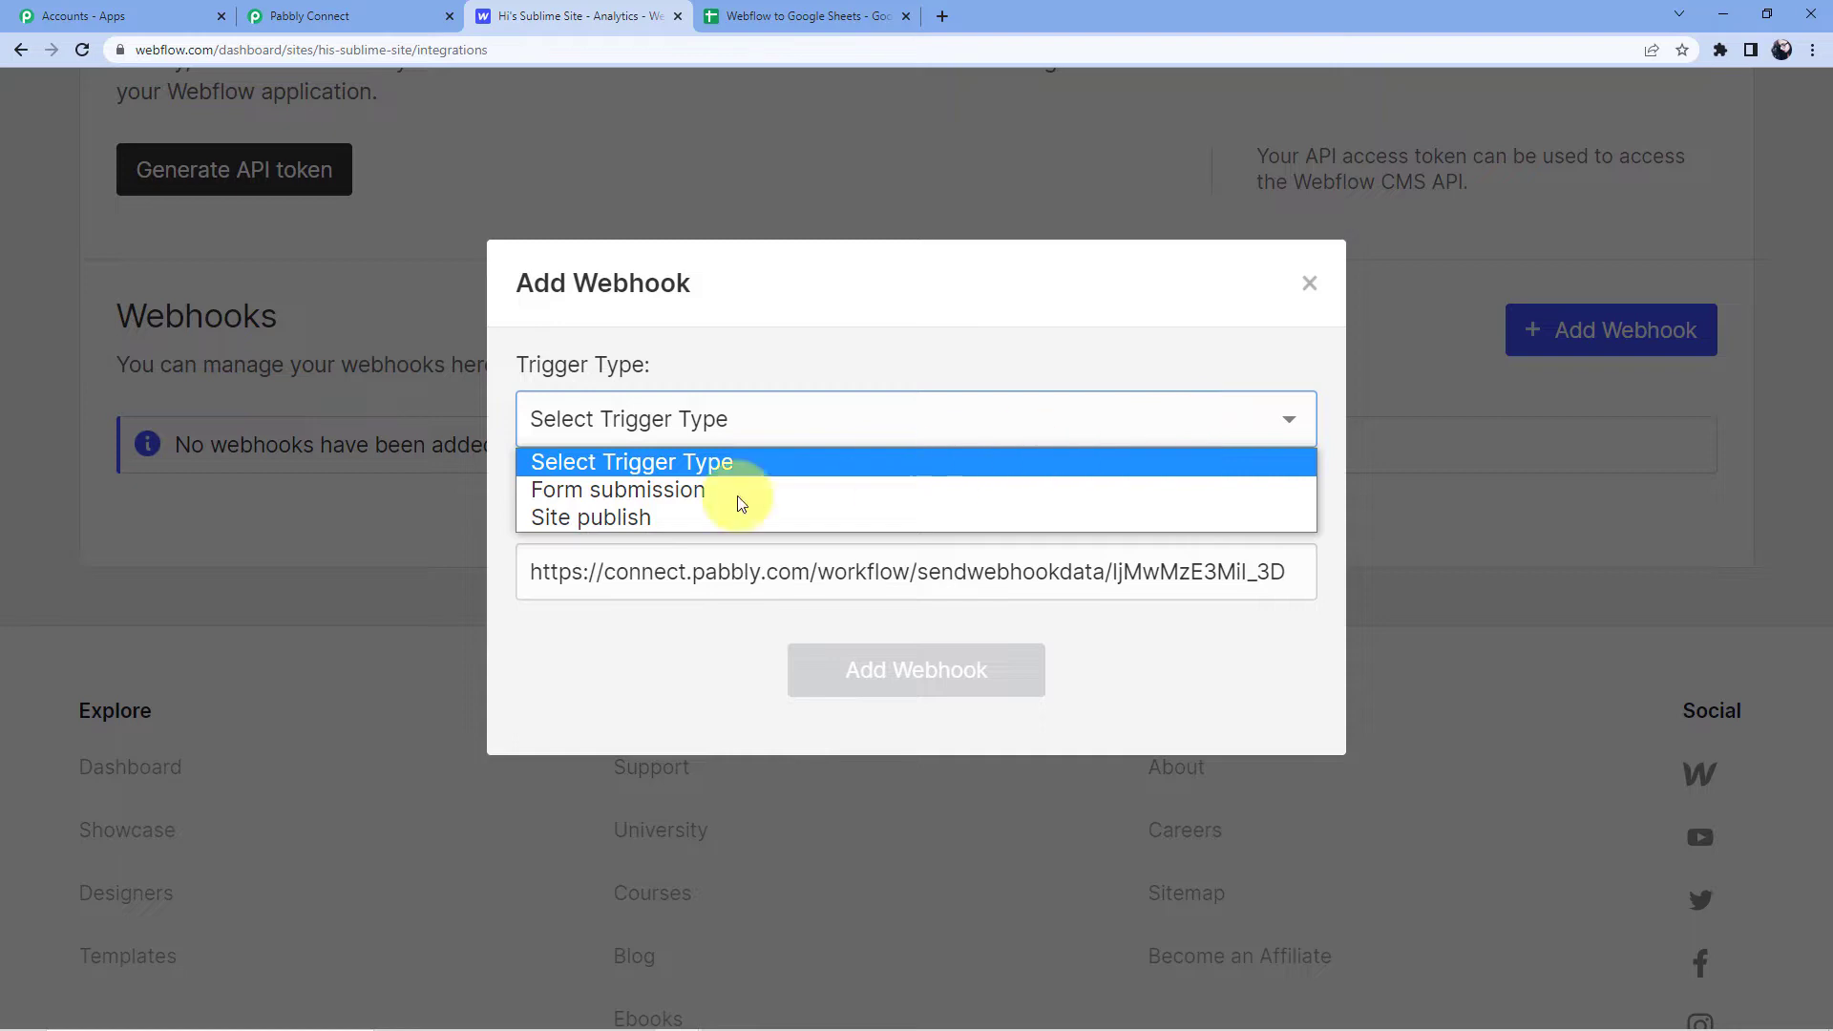
click(655, 489)
click(906, 678)
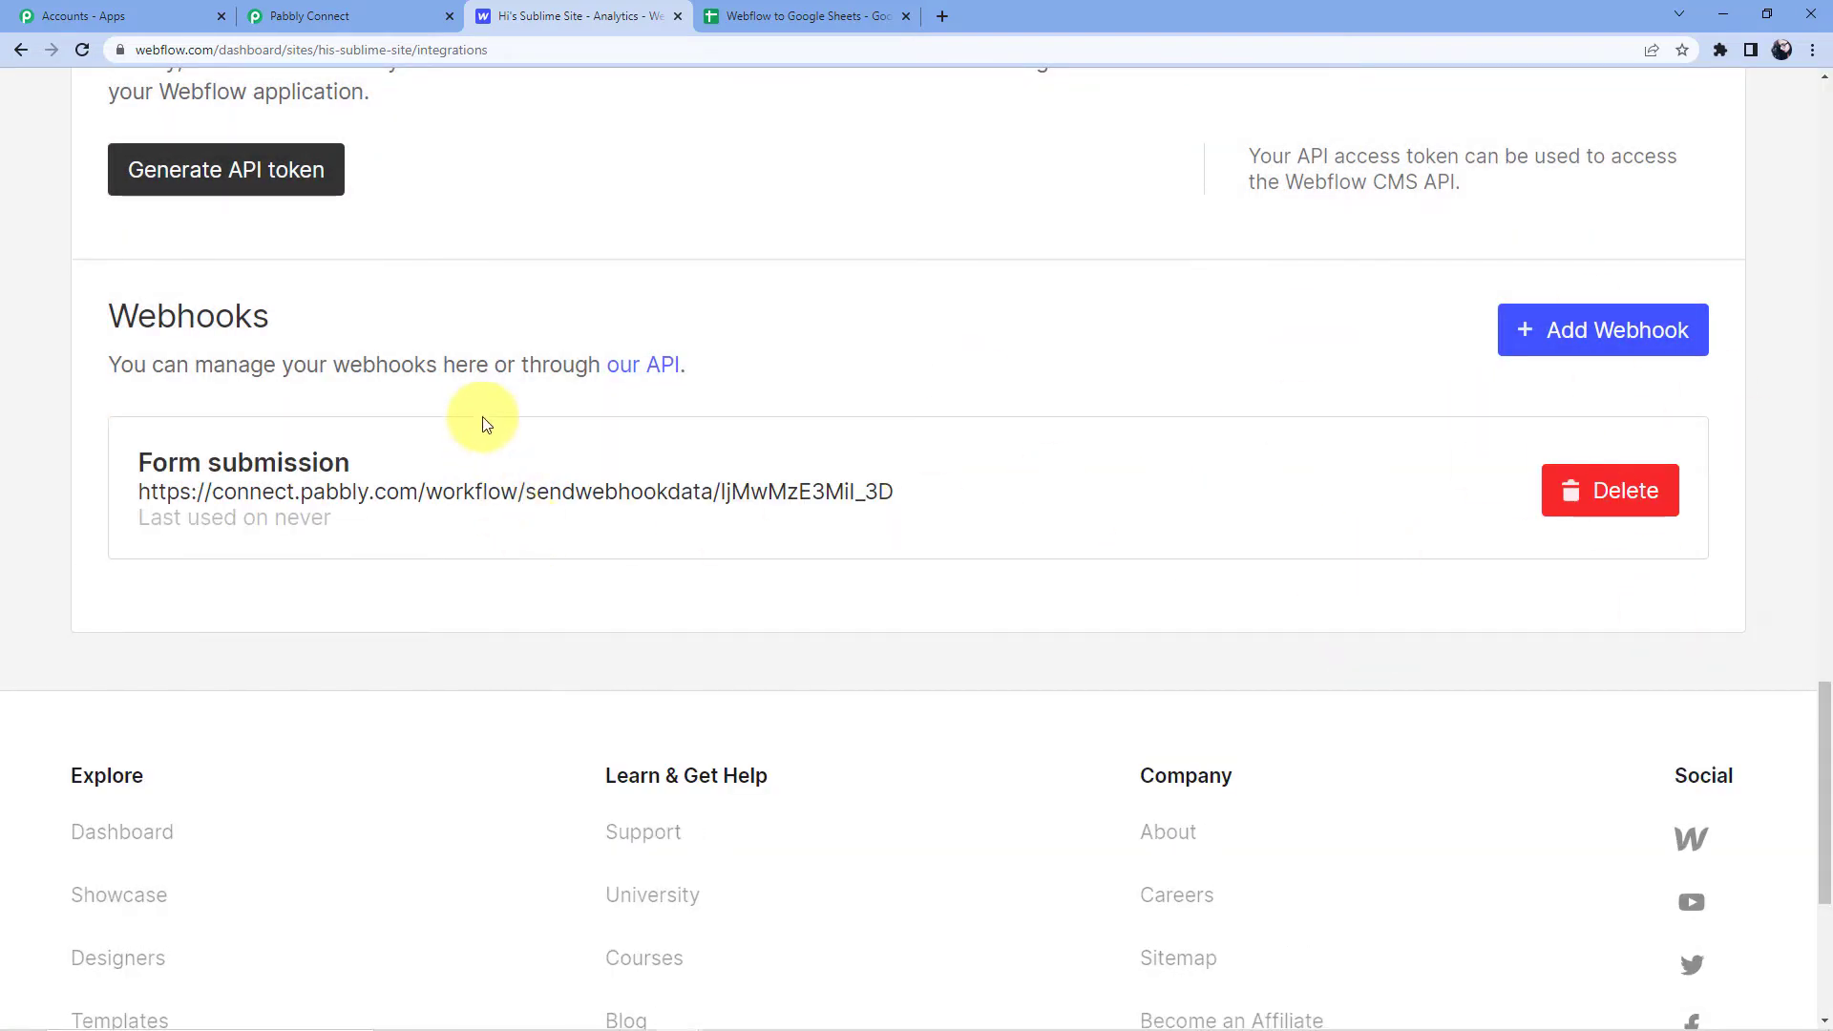
Leave site settings and open the site in the Webflow Designer from the dashboard.
click(382, 16)
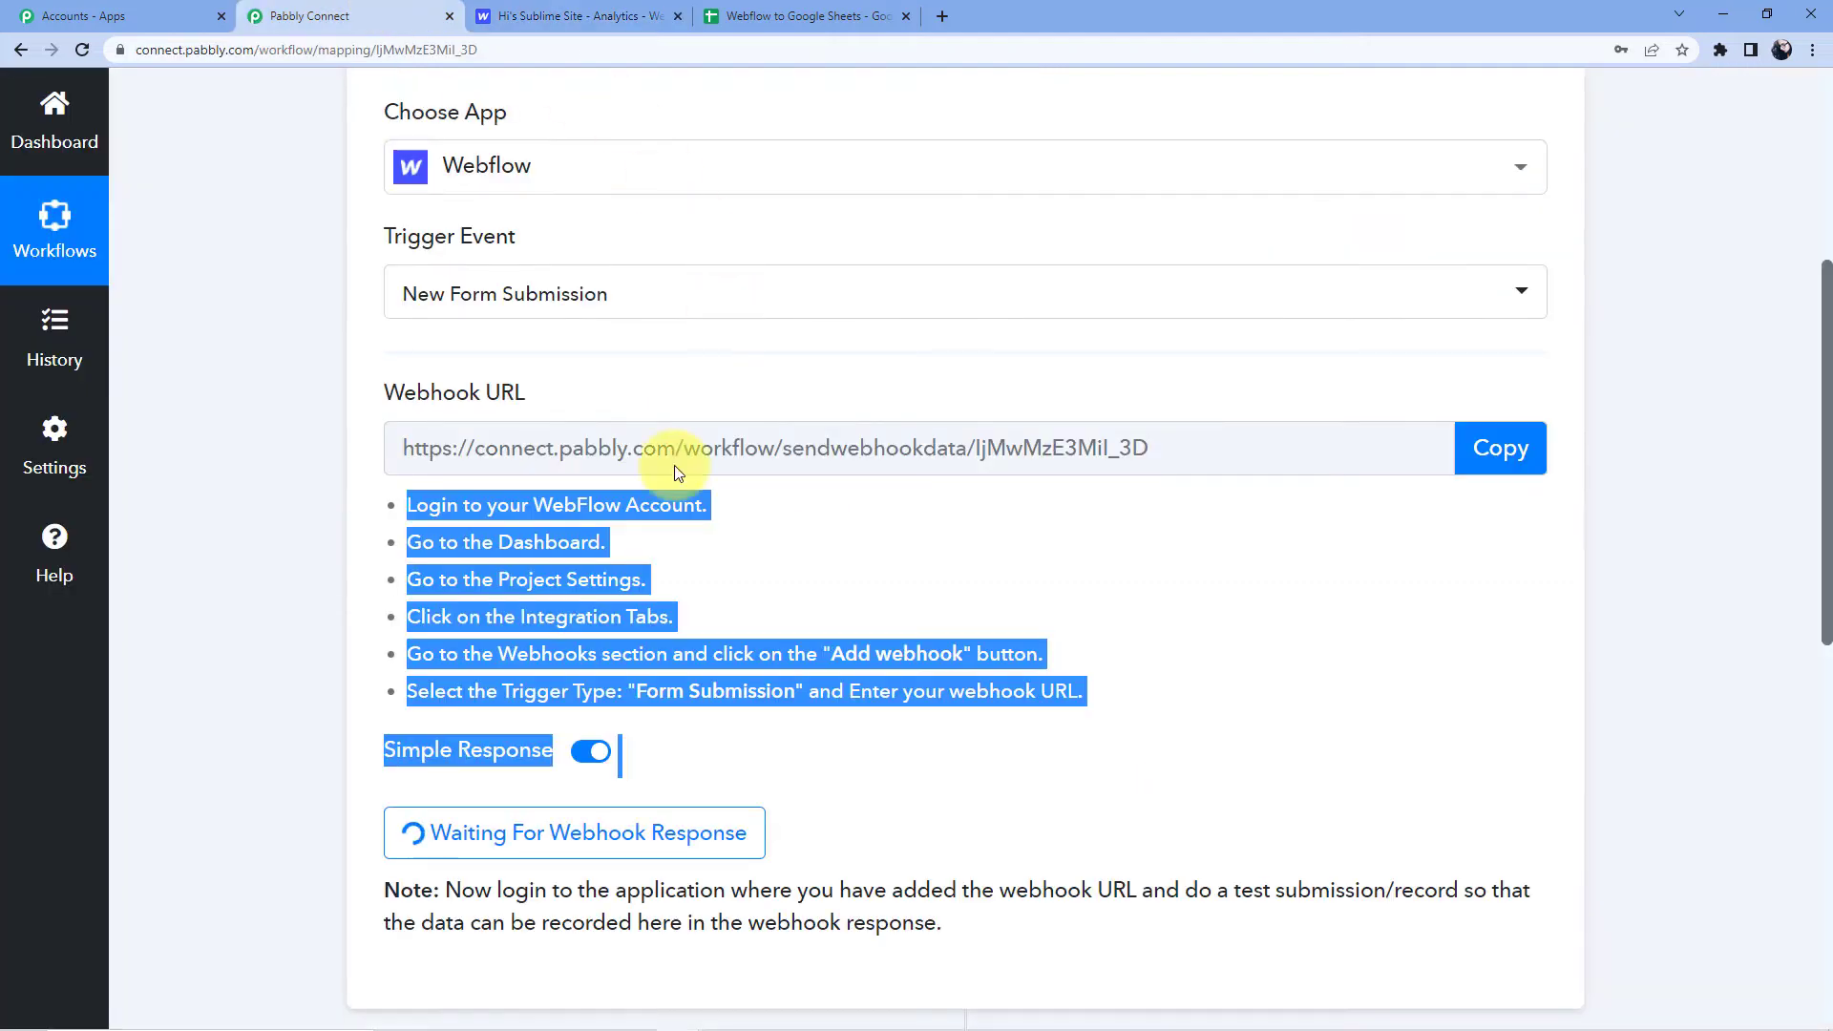
scroll(545, 348, down, 3)
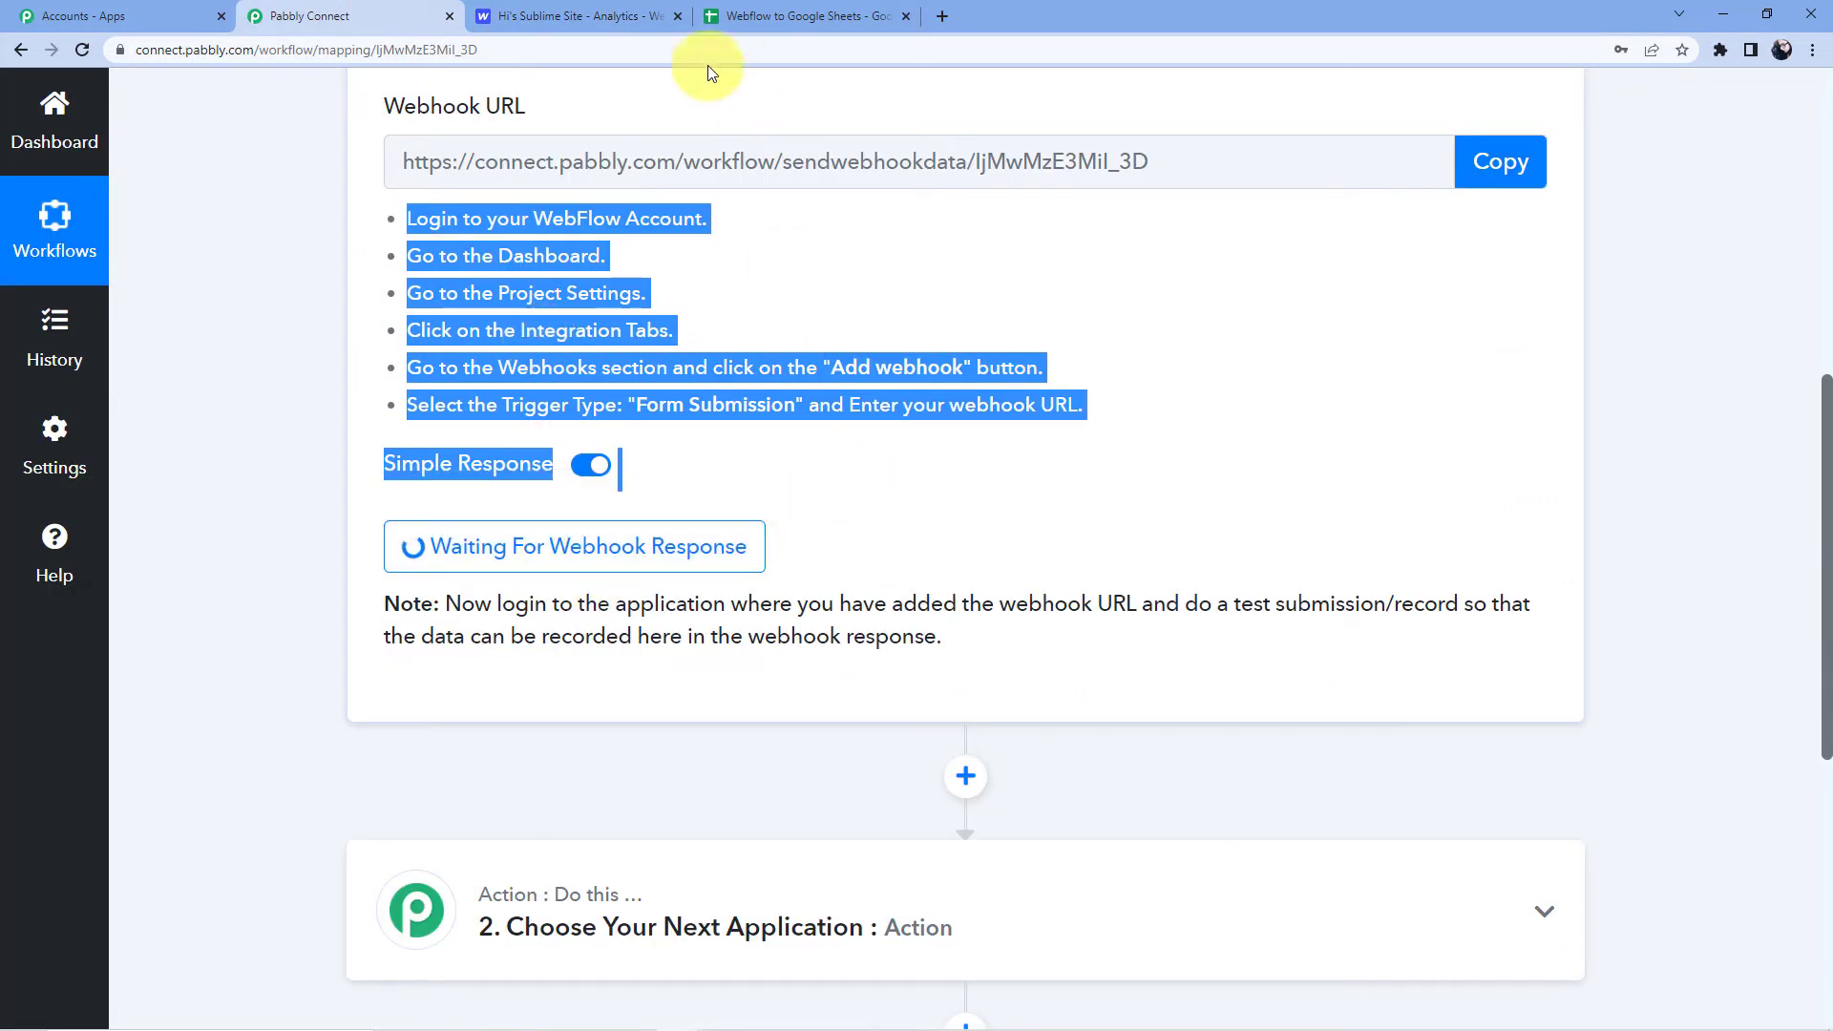
click(563, 17)
scroll(526, 357, up, 3)
scroll(204, 271, up, 20)
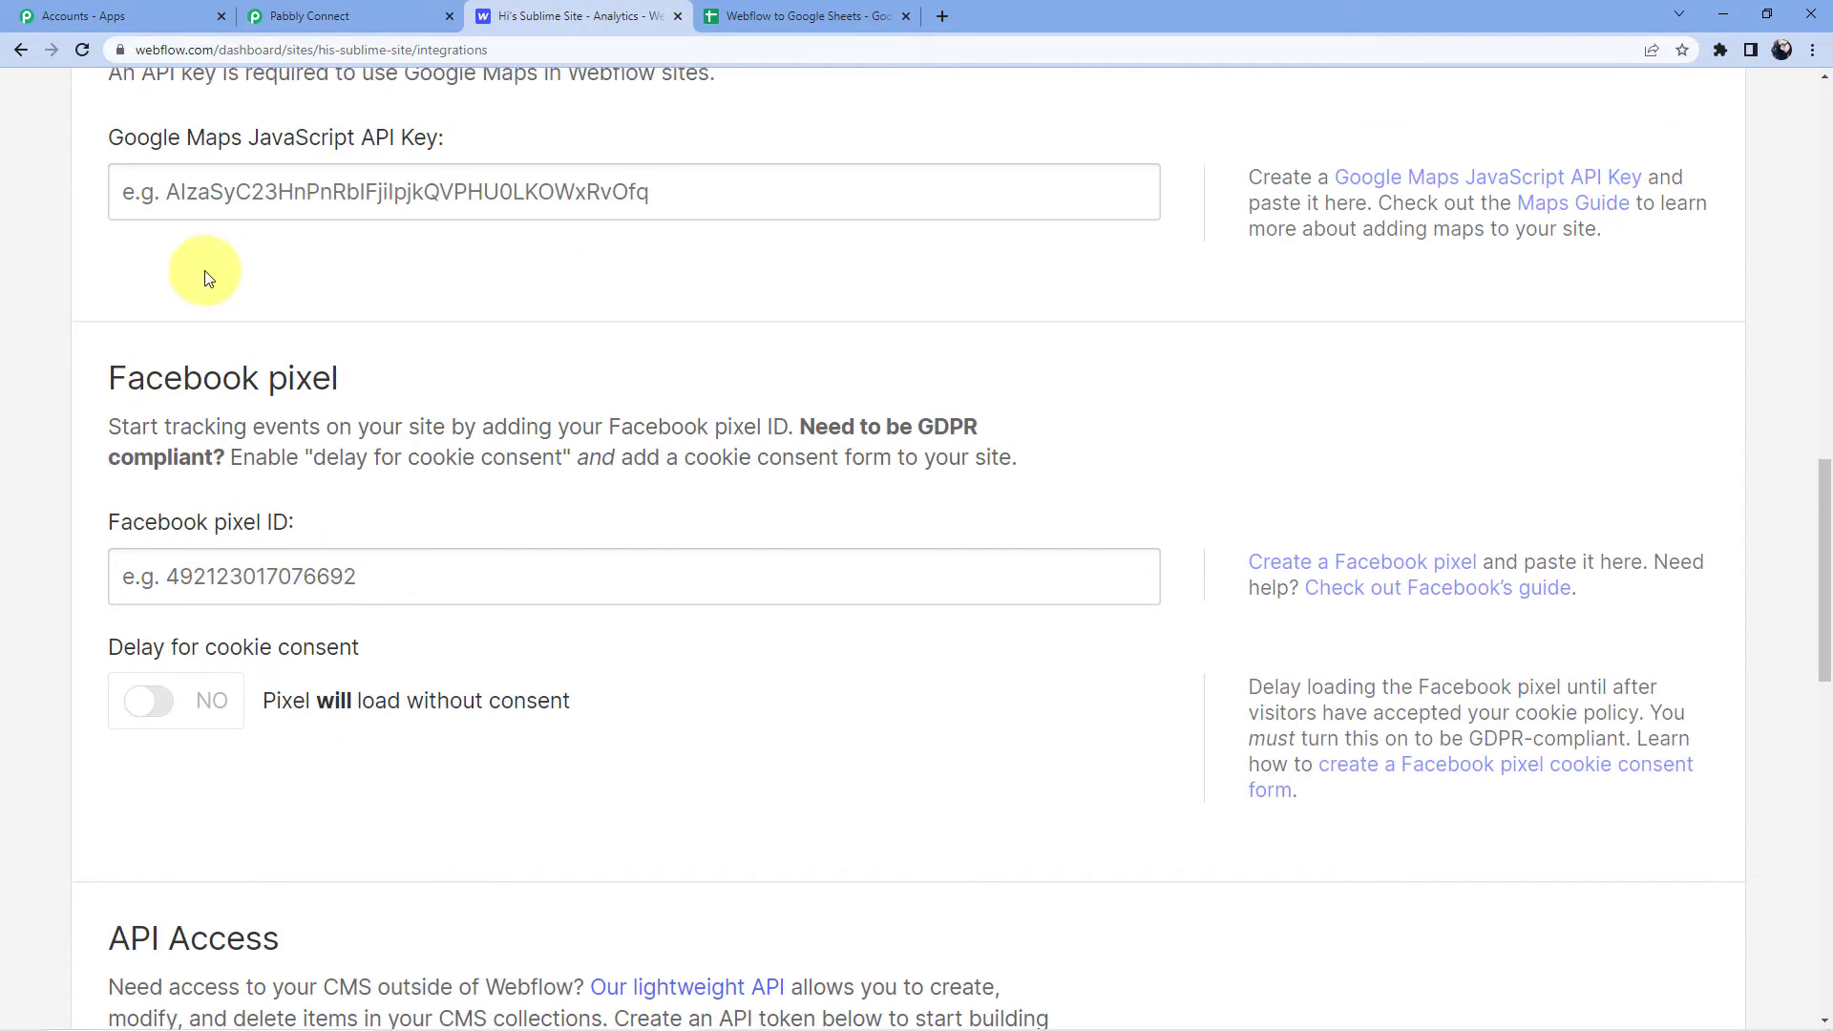
click(125, 211)
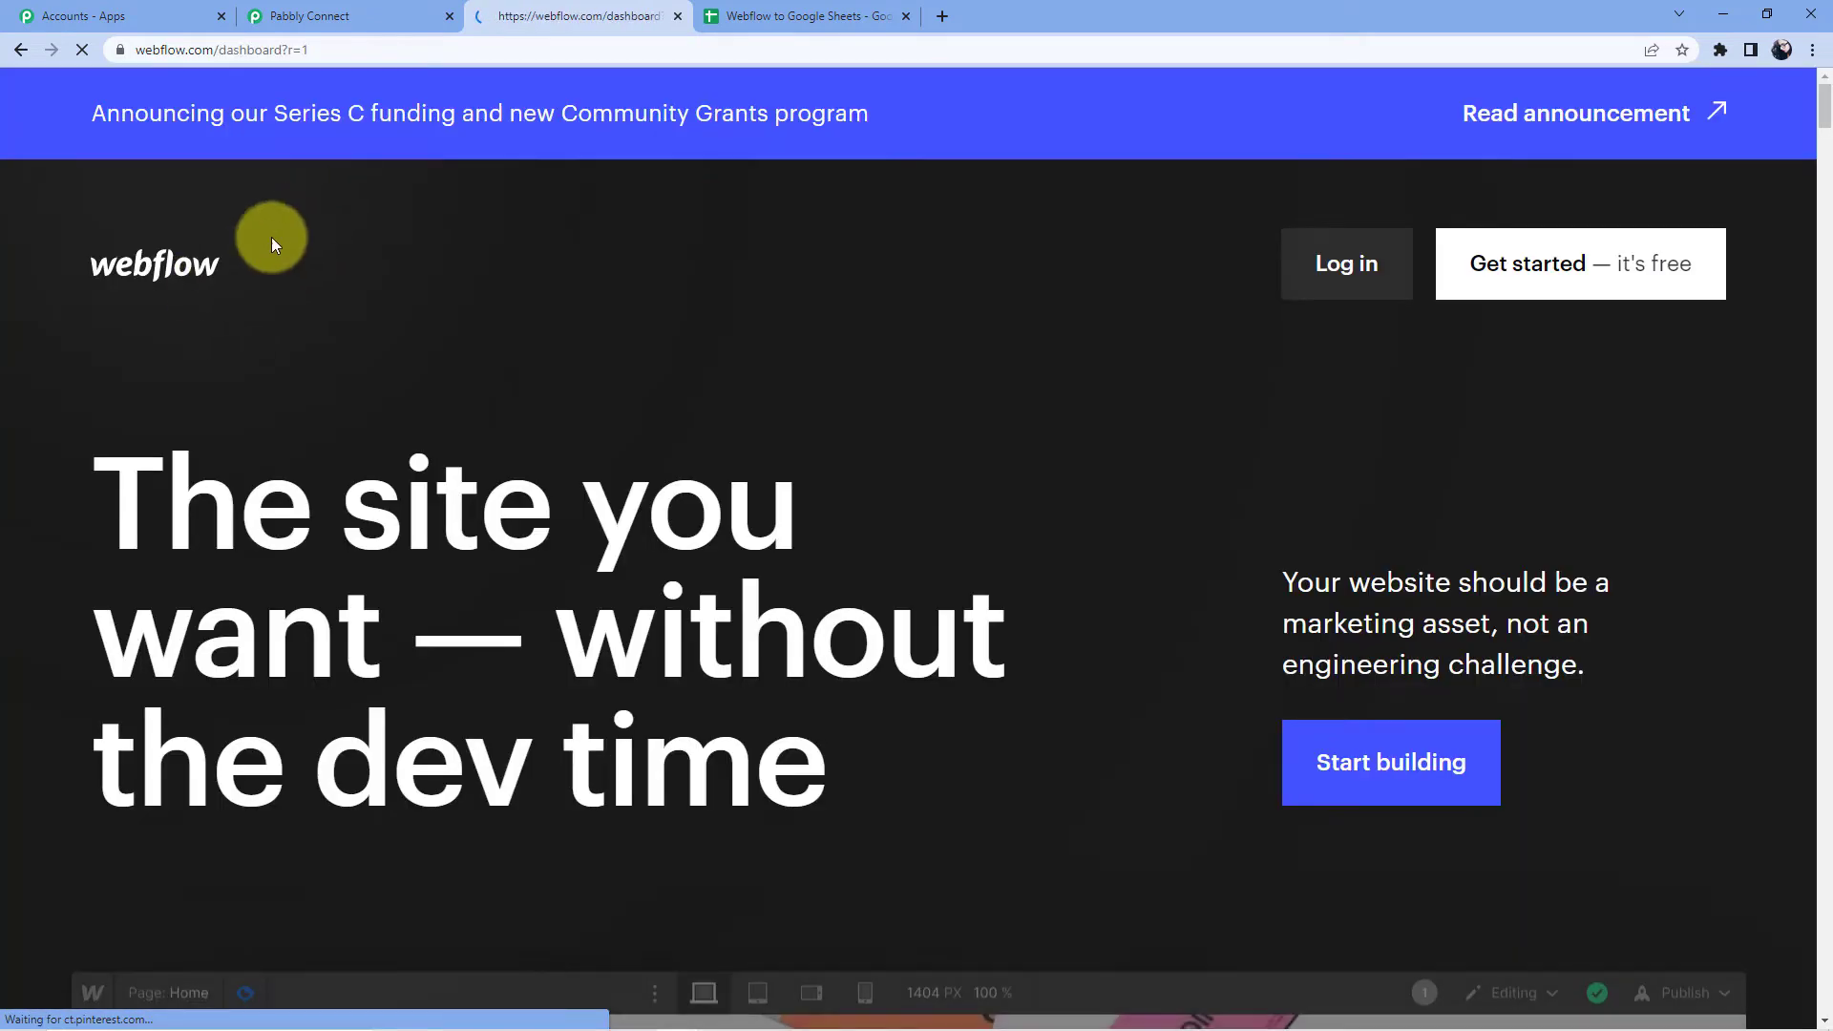
click(1344, 264)
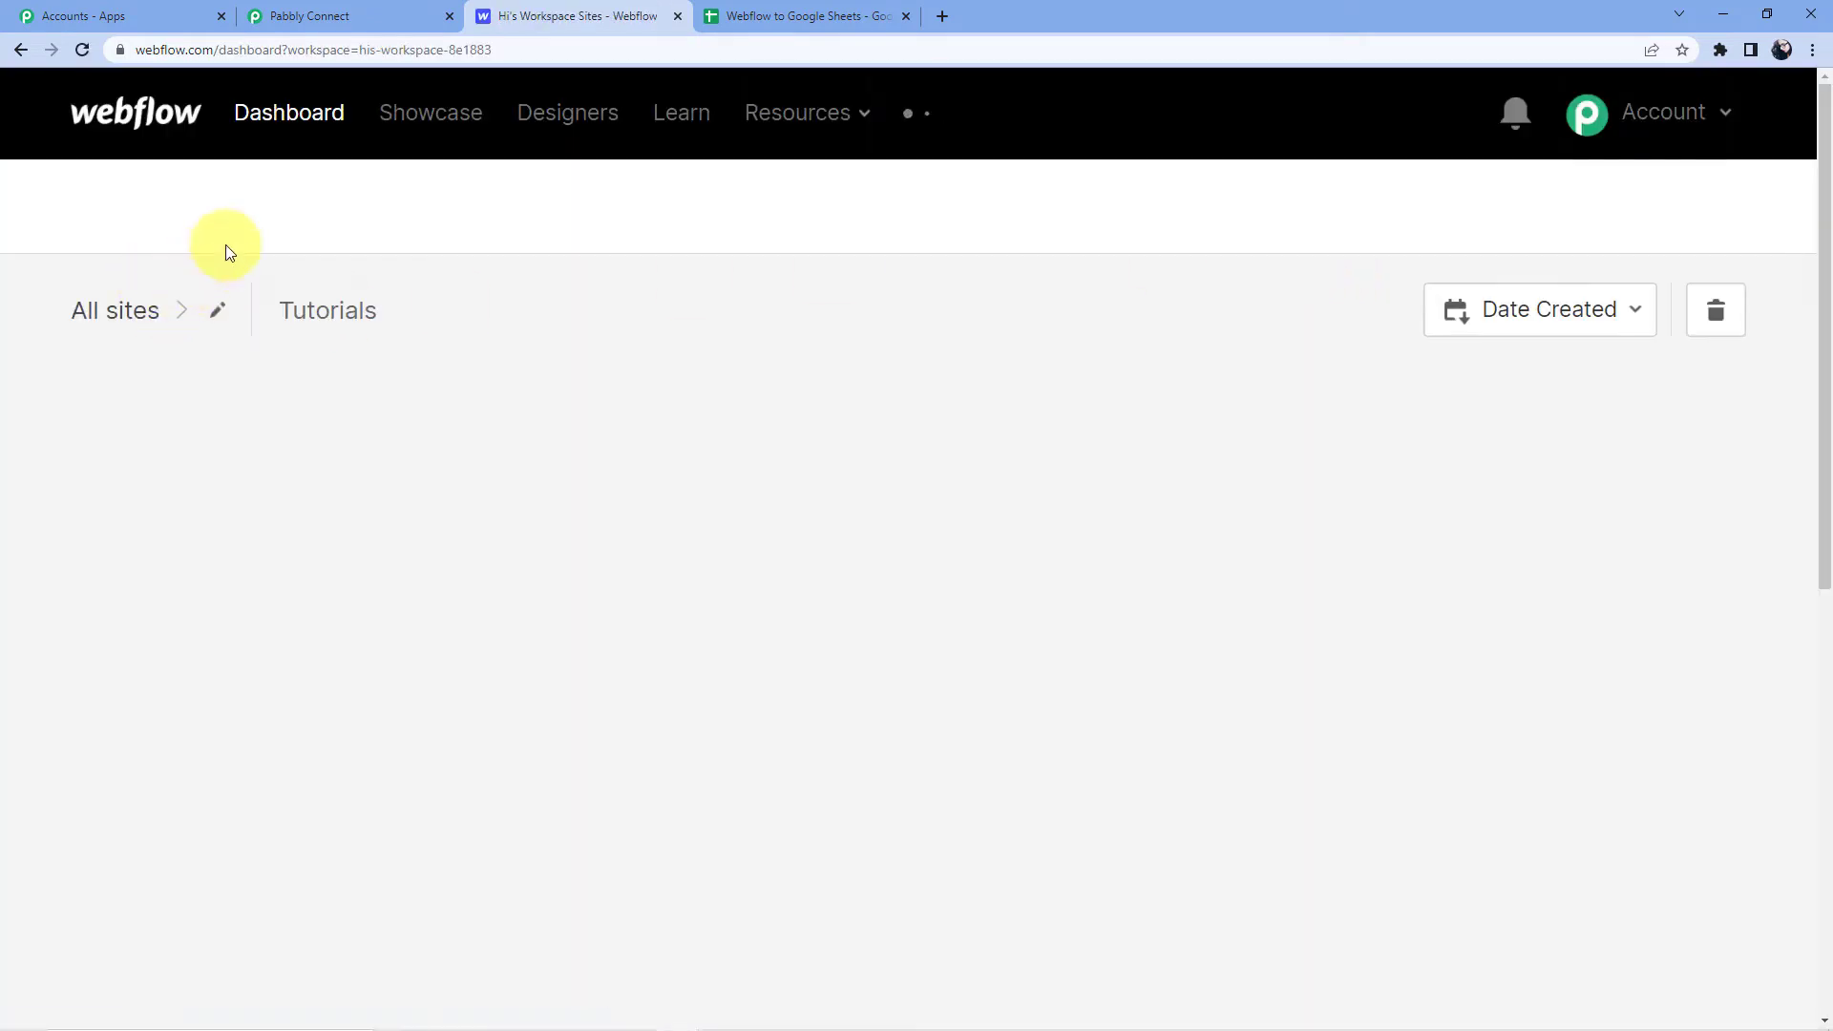
click(331, 564)
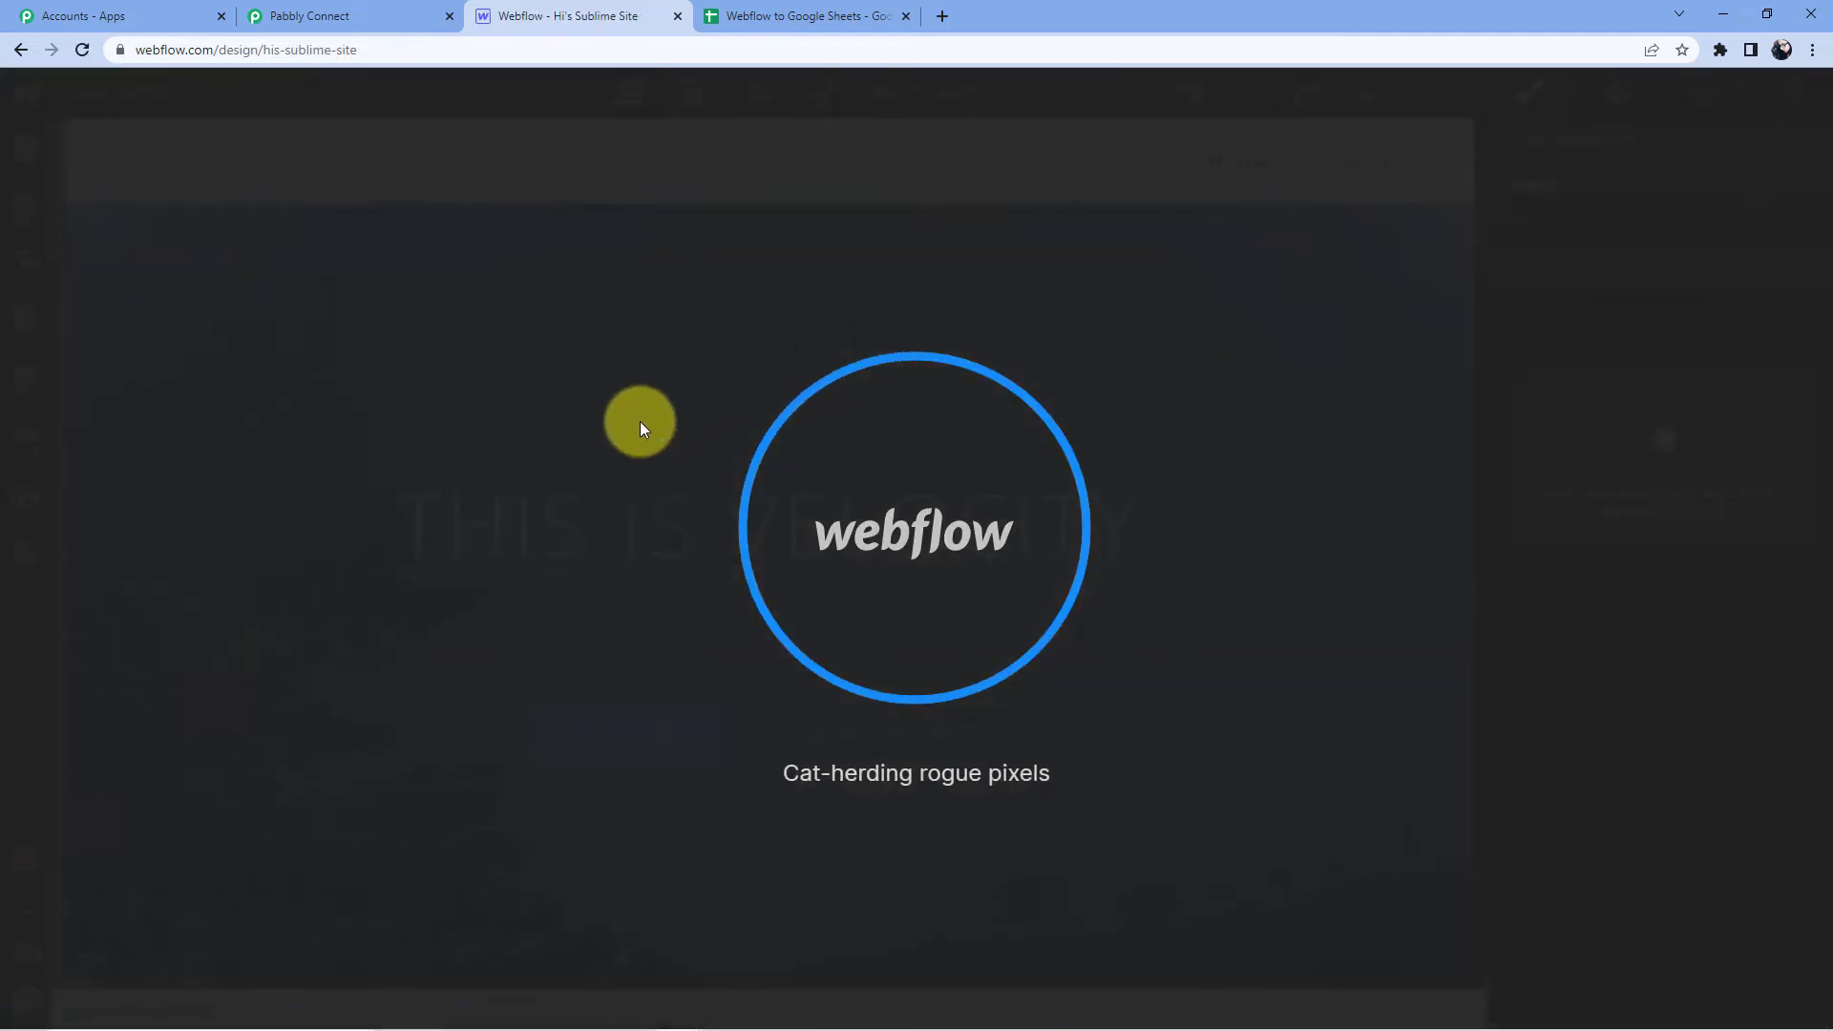
Open the published his-sublime-site.webflow.io live site in a new tab.
scroll(949, 369, down, 8)
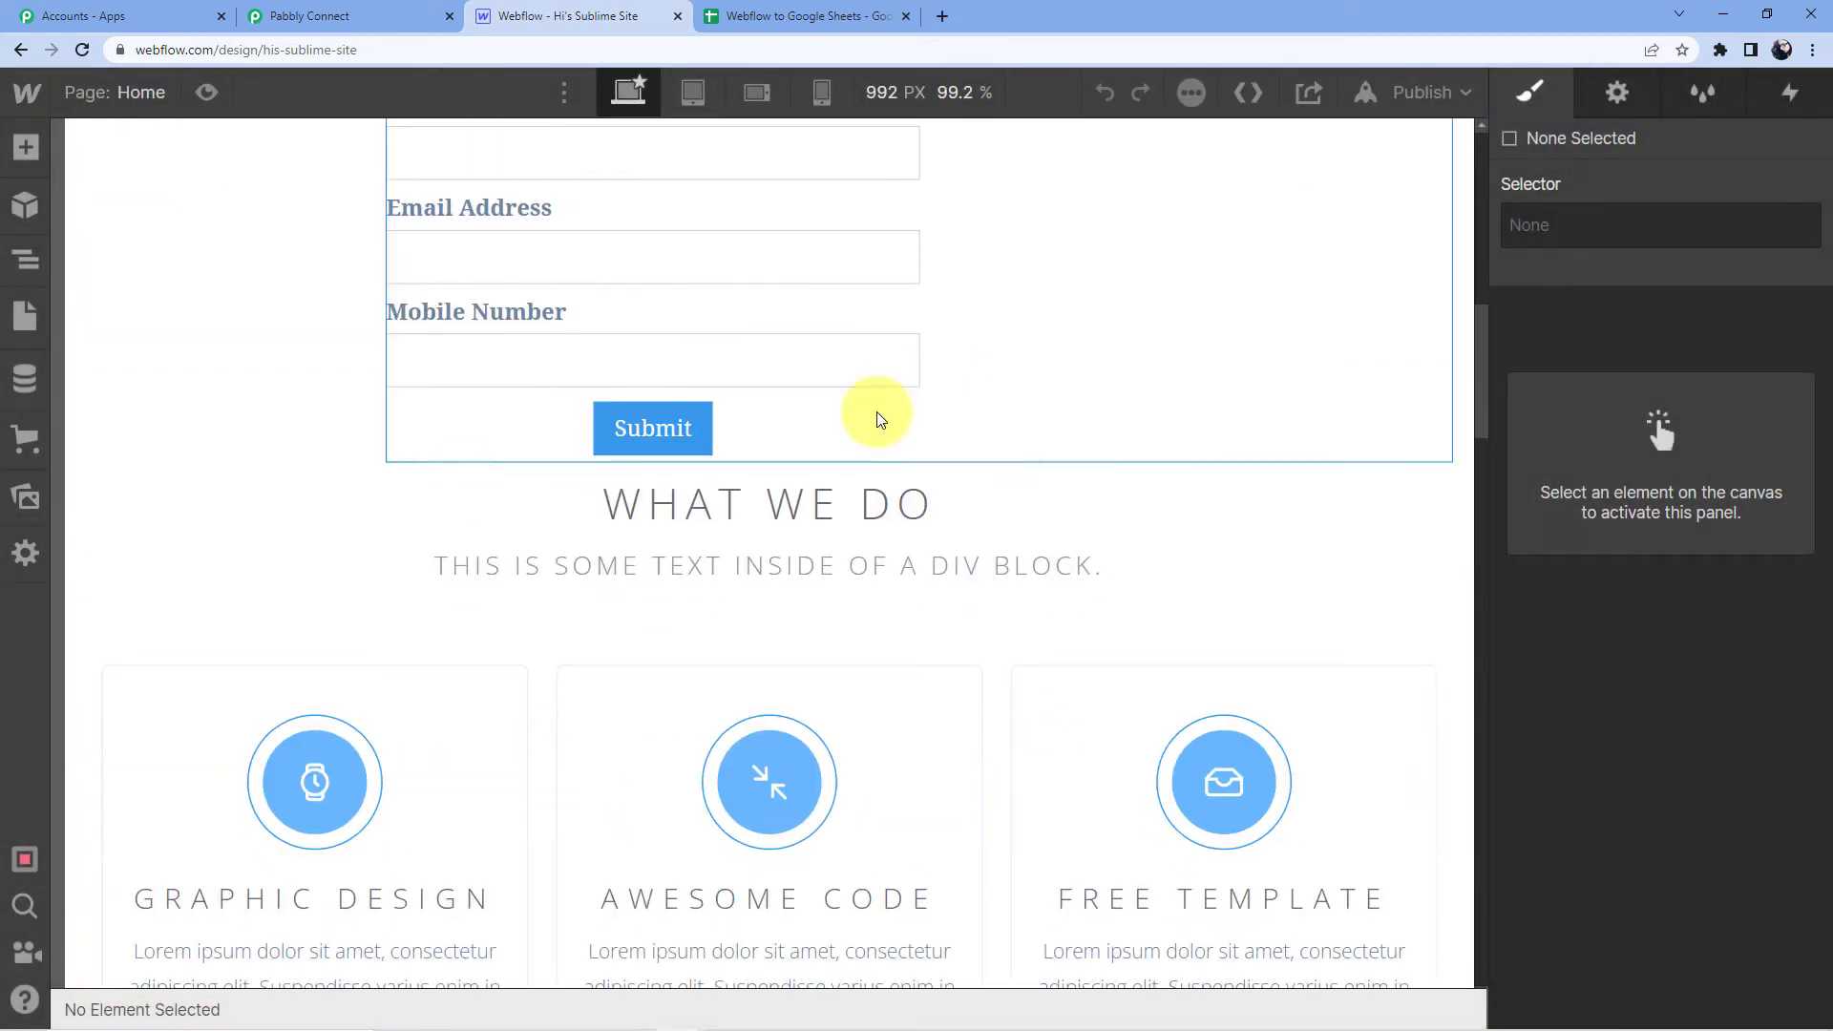
scroll(888, 277, up, 5)
click(933, 503)
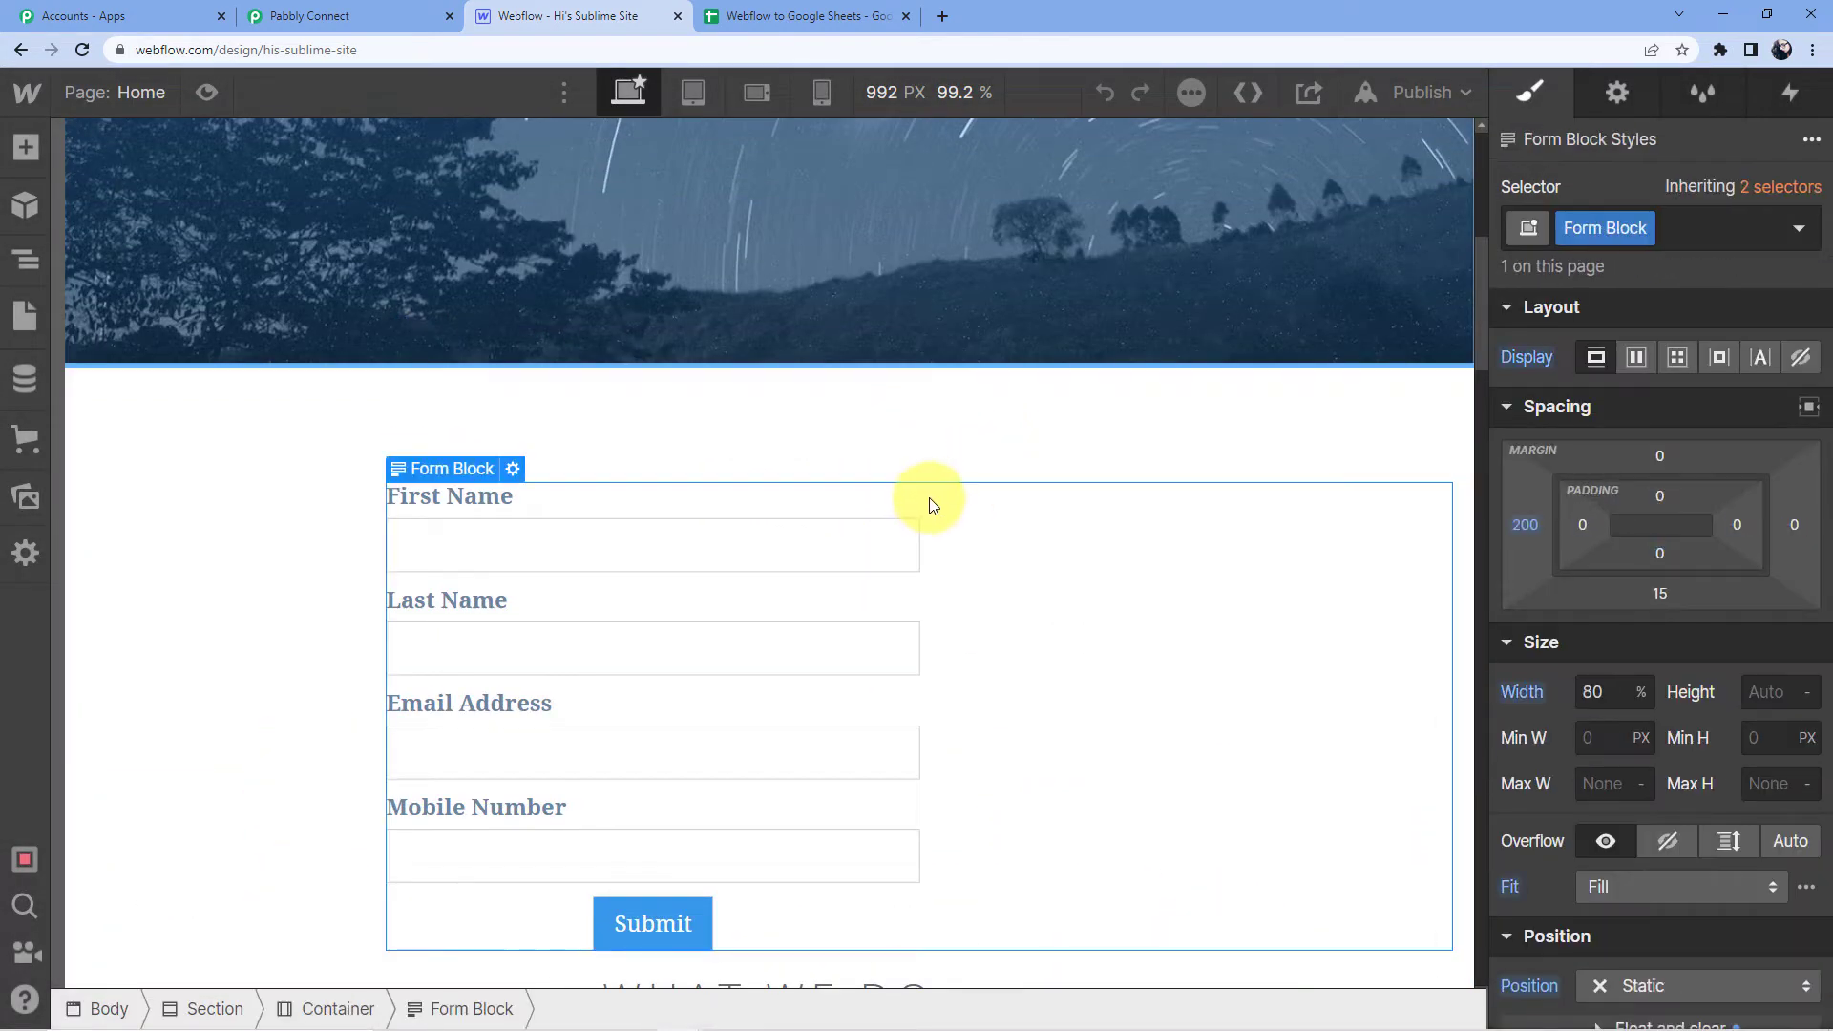
click(1442, 92)
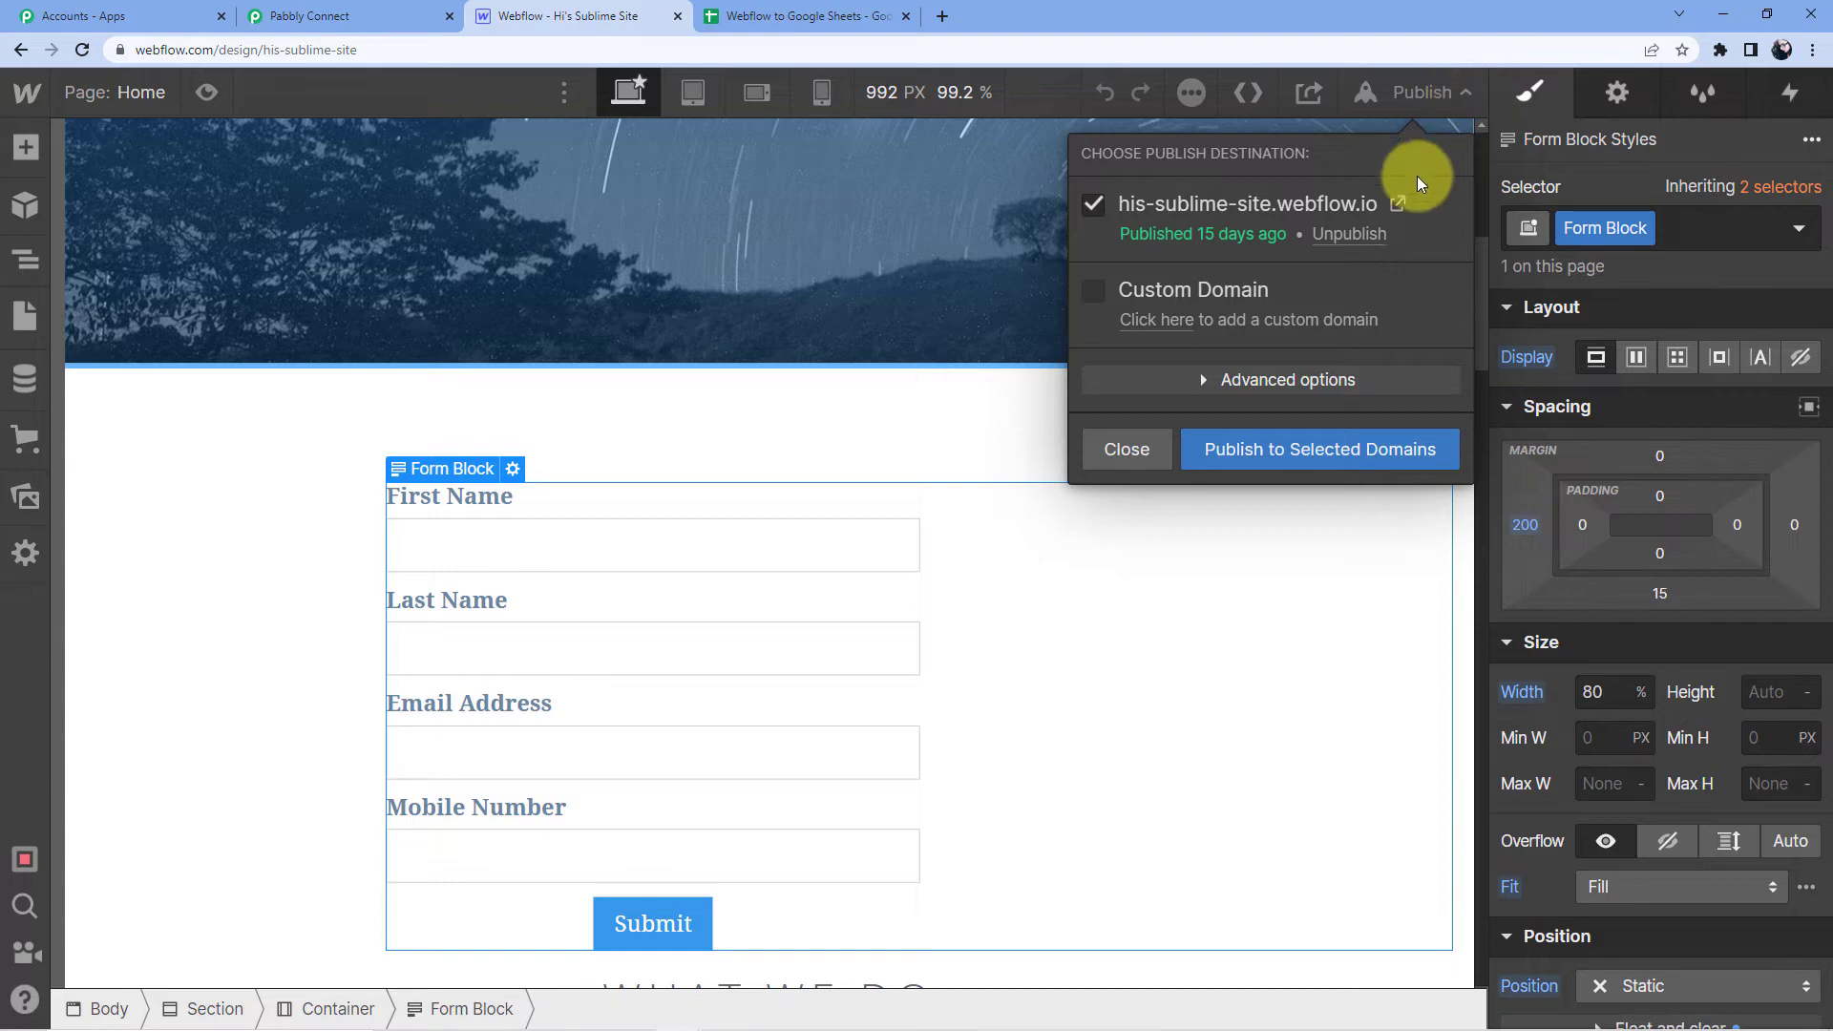
click(1398, 205)
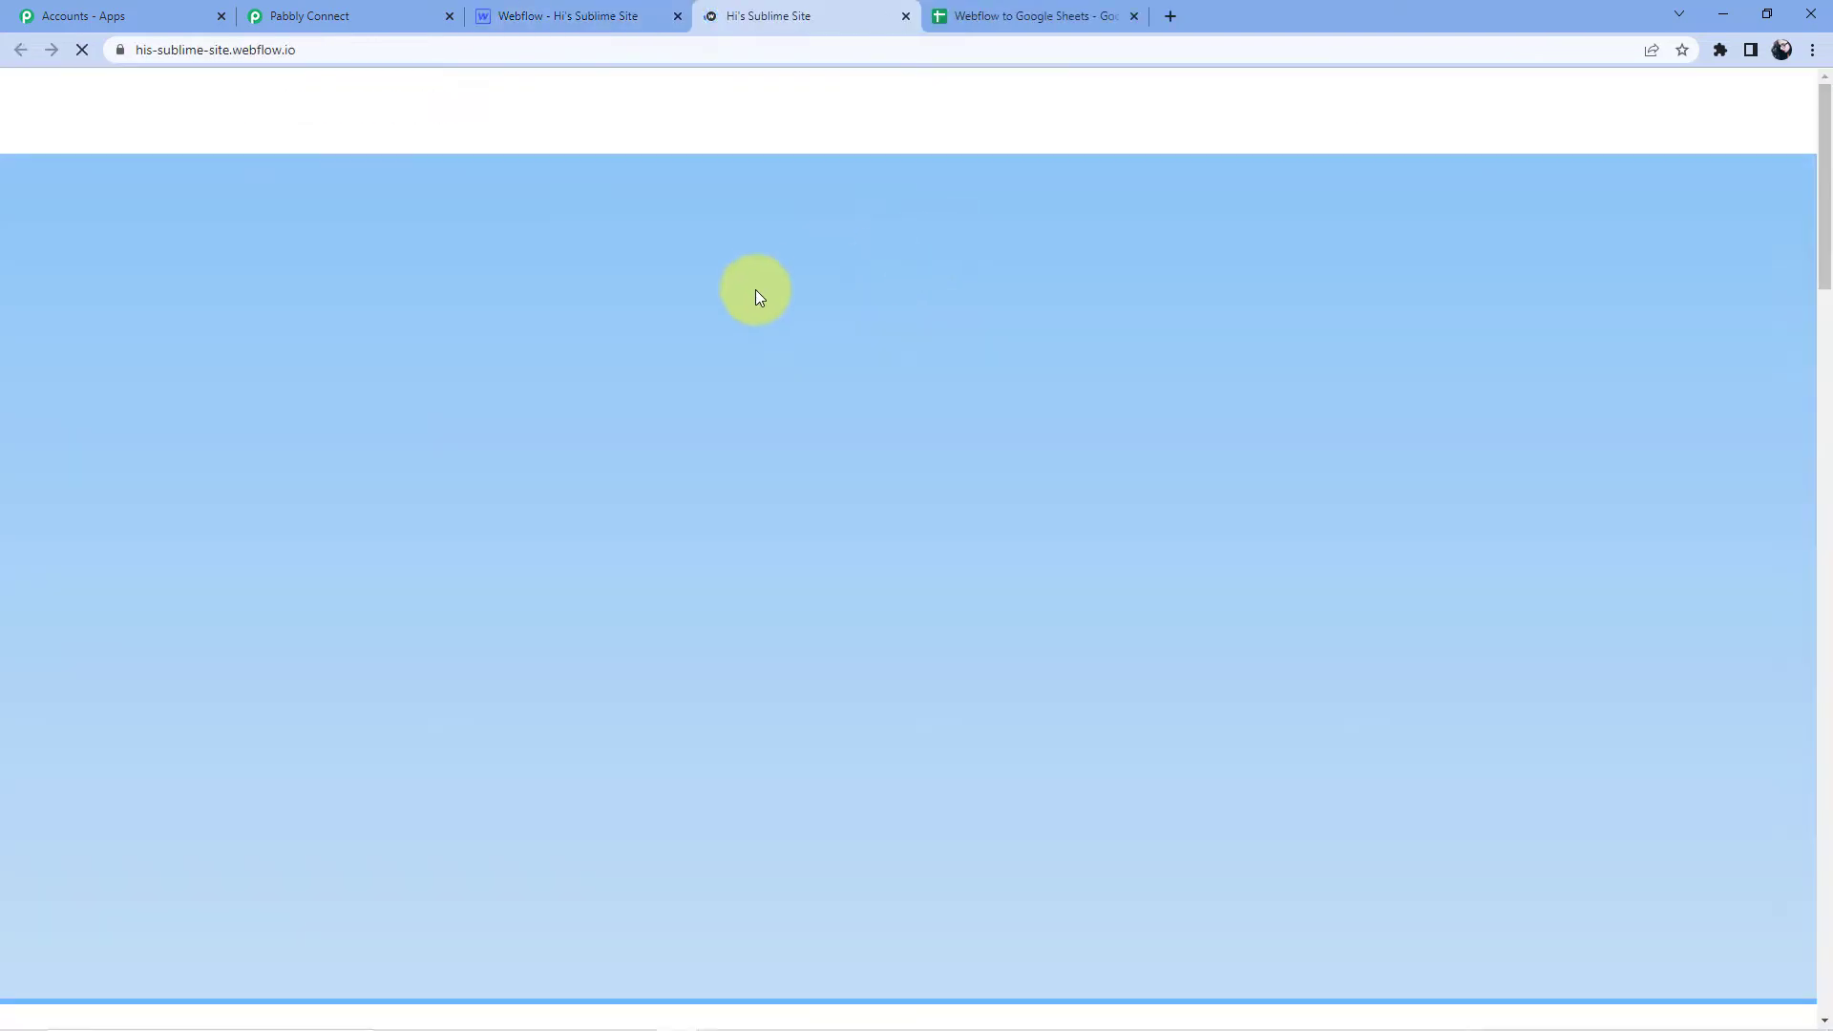
Fill the live contact form's First Name and Last Name fields with test values.
scroll(778, 297, down, 9)
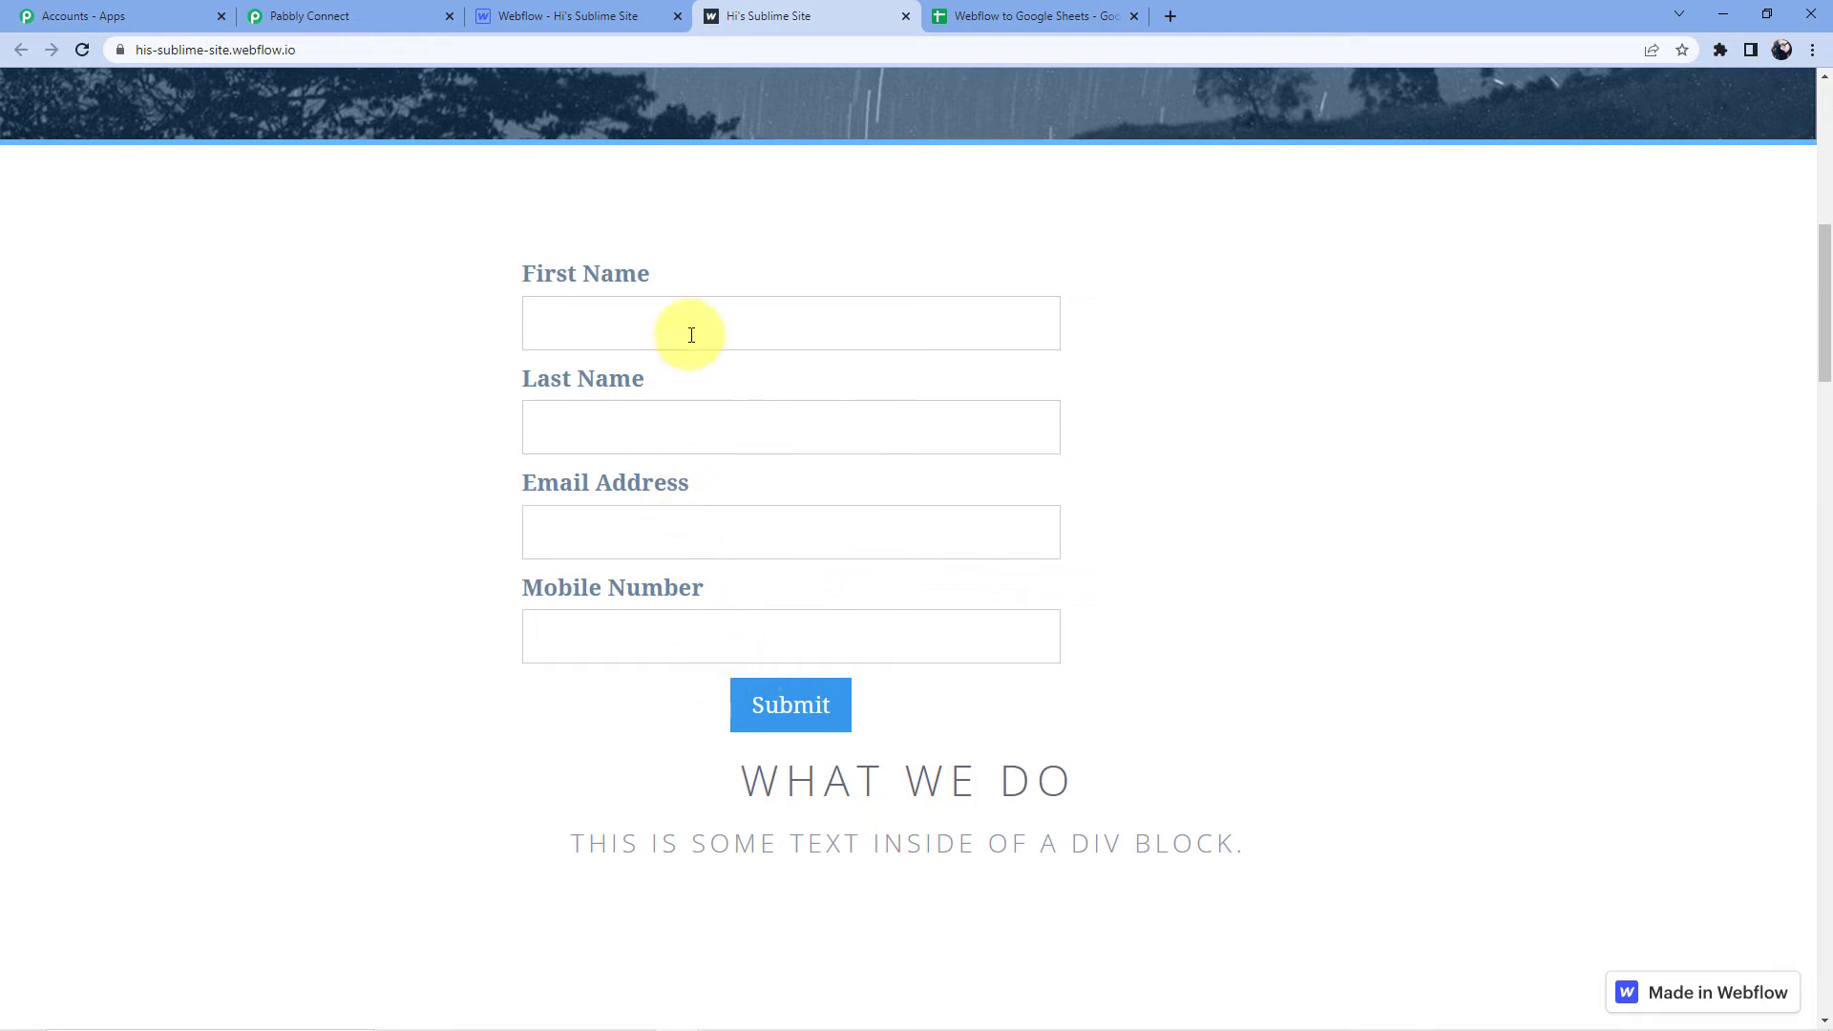
click(324, 16)
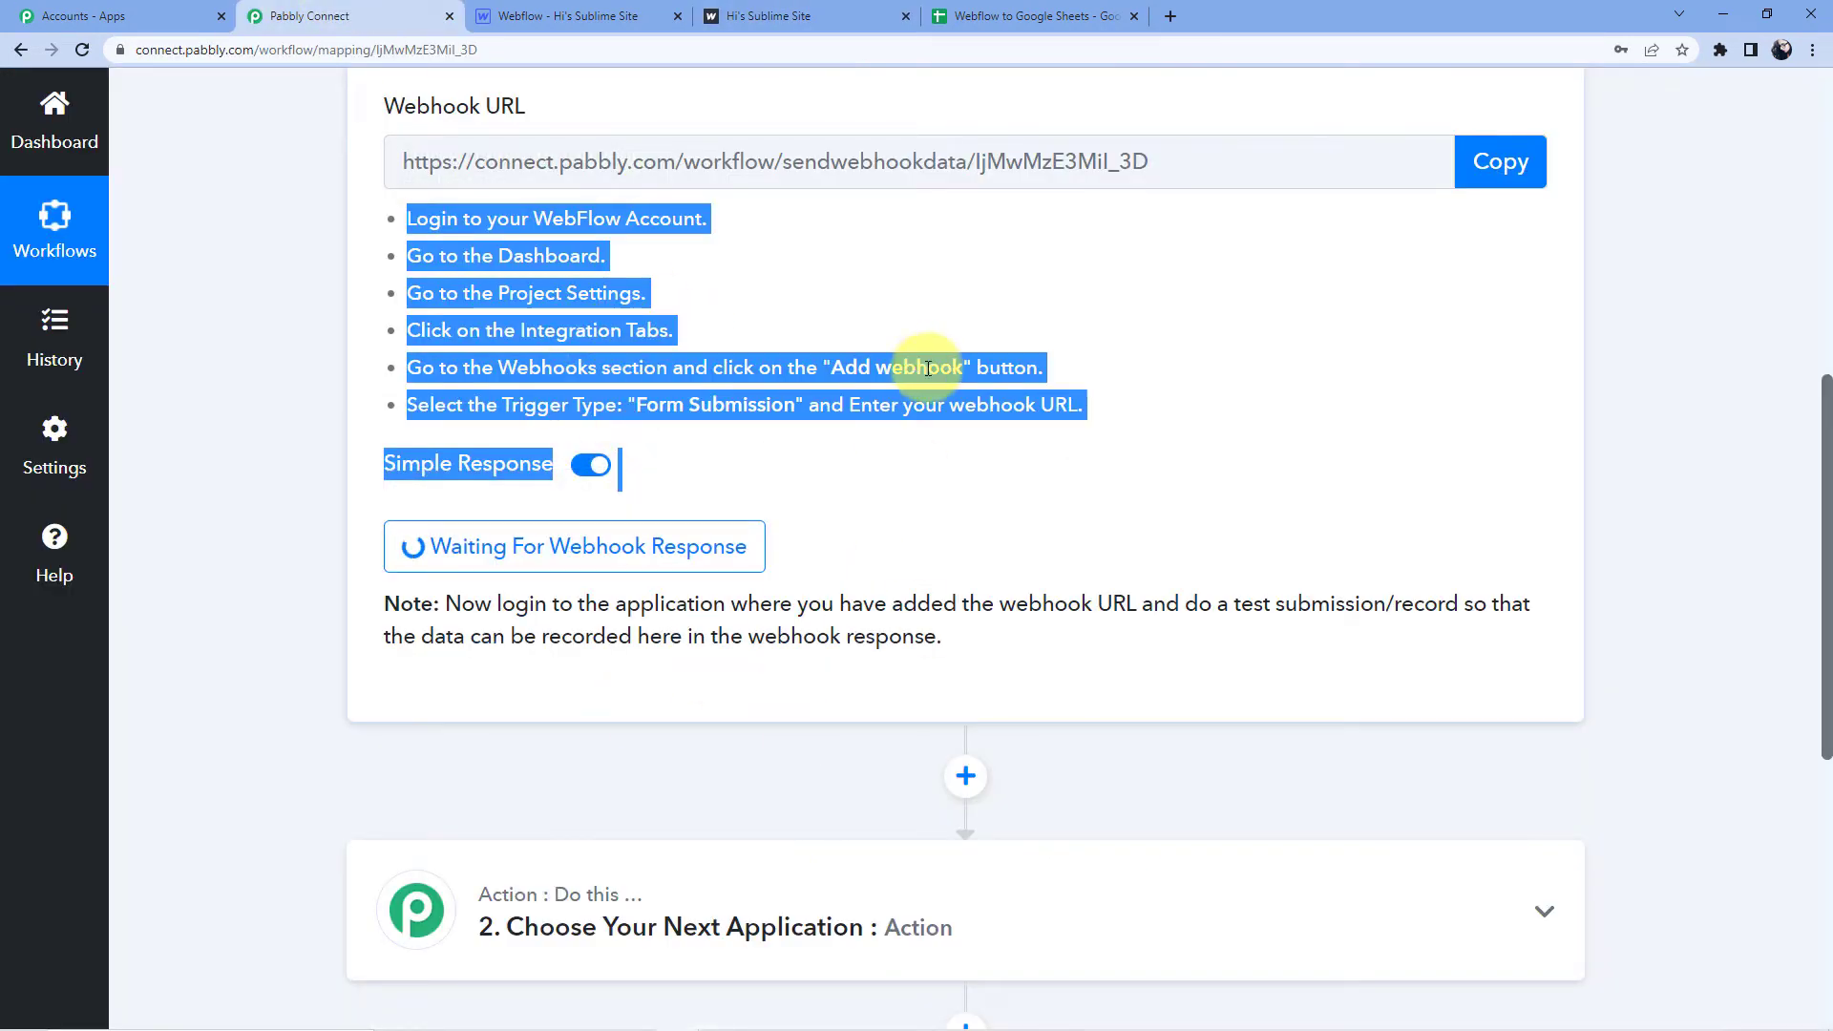
click(892, 373)
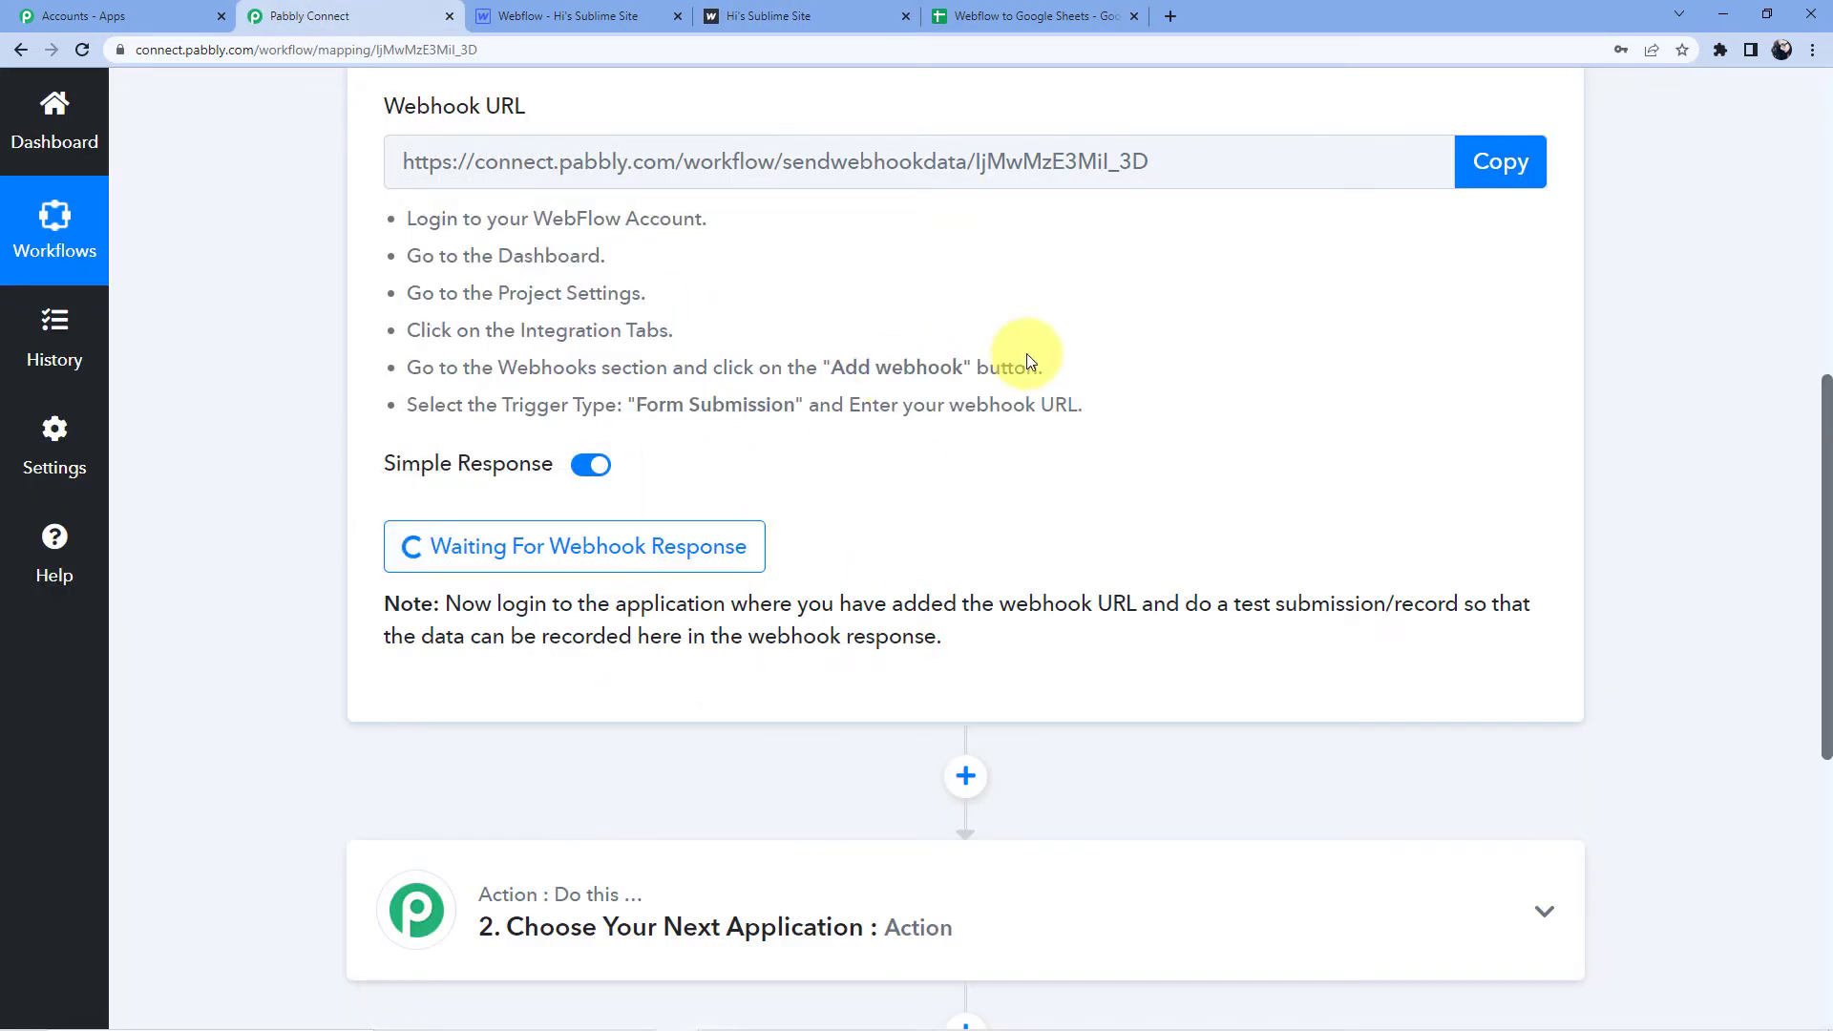
click(657, 15)
click(716, 14)
click(635, 310)
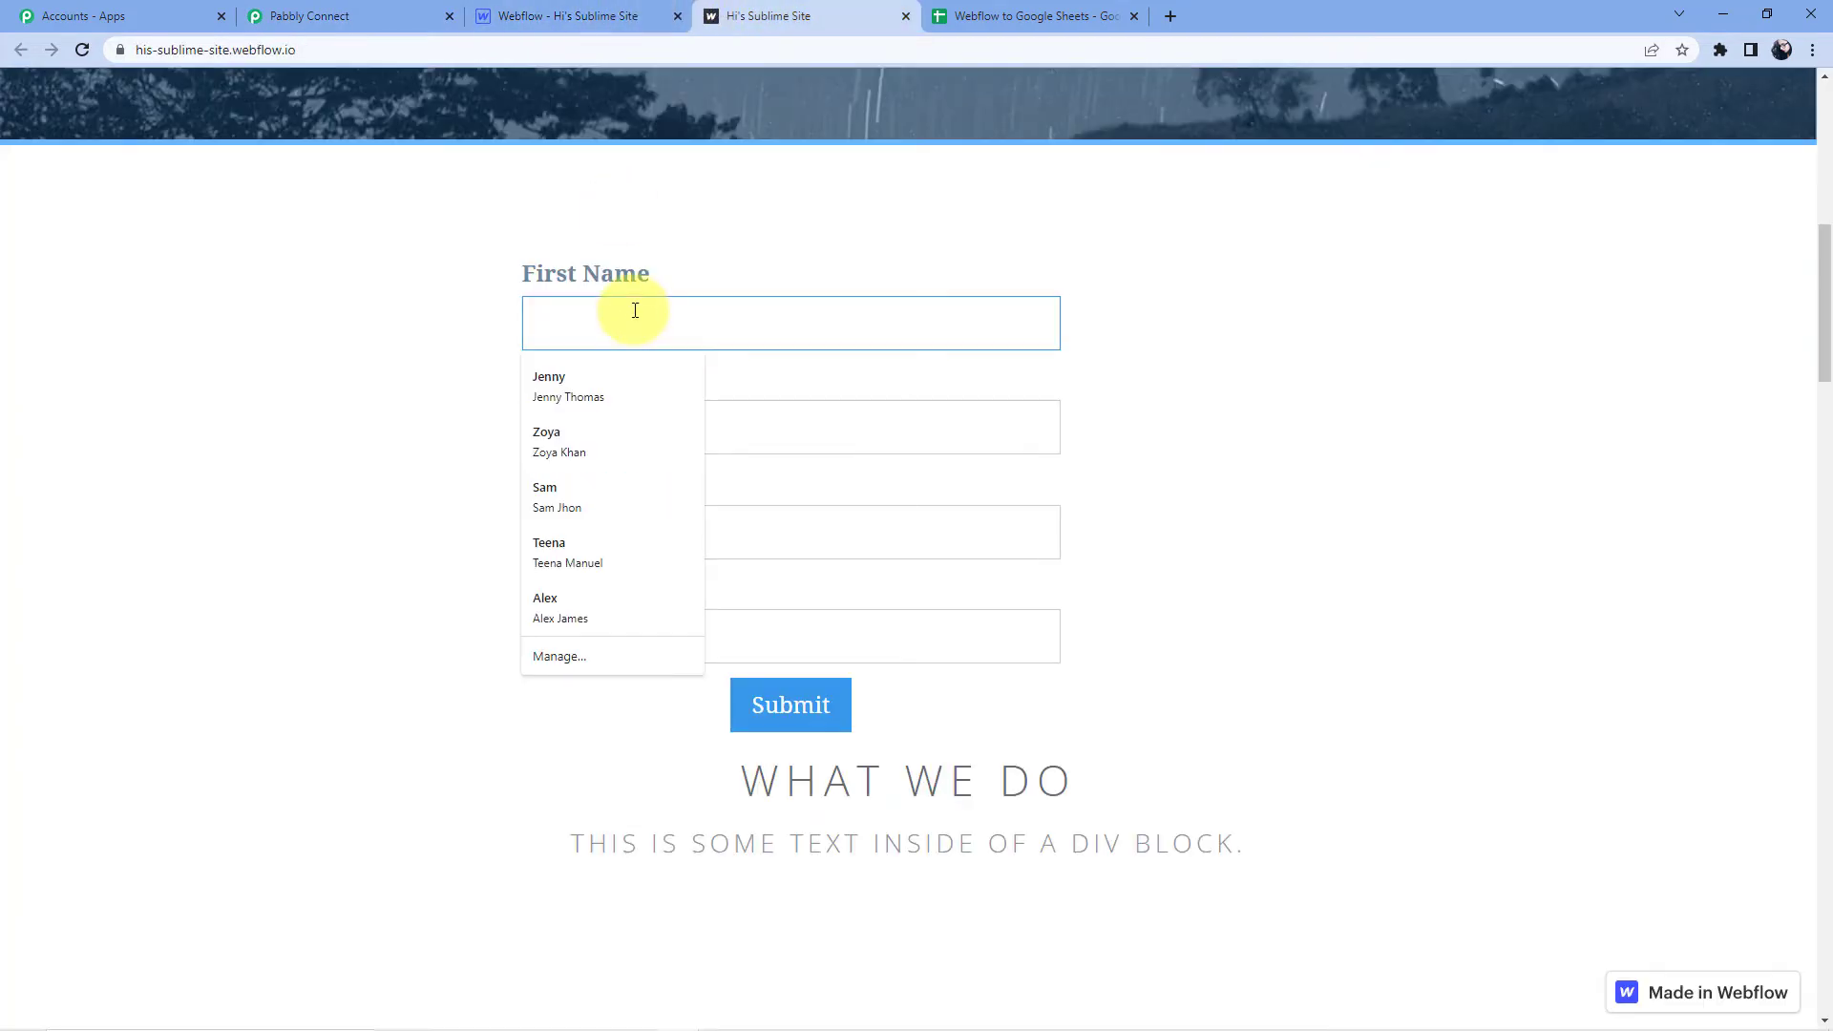
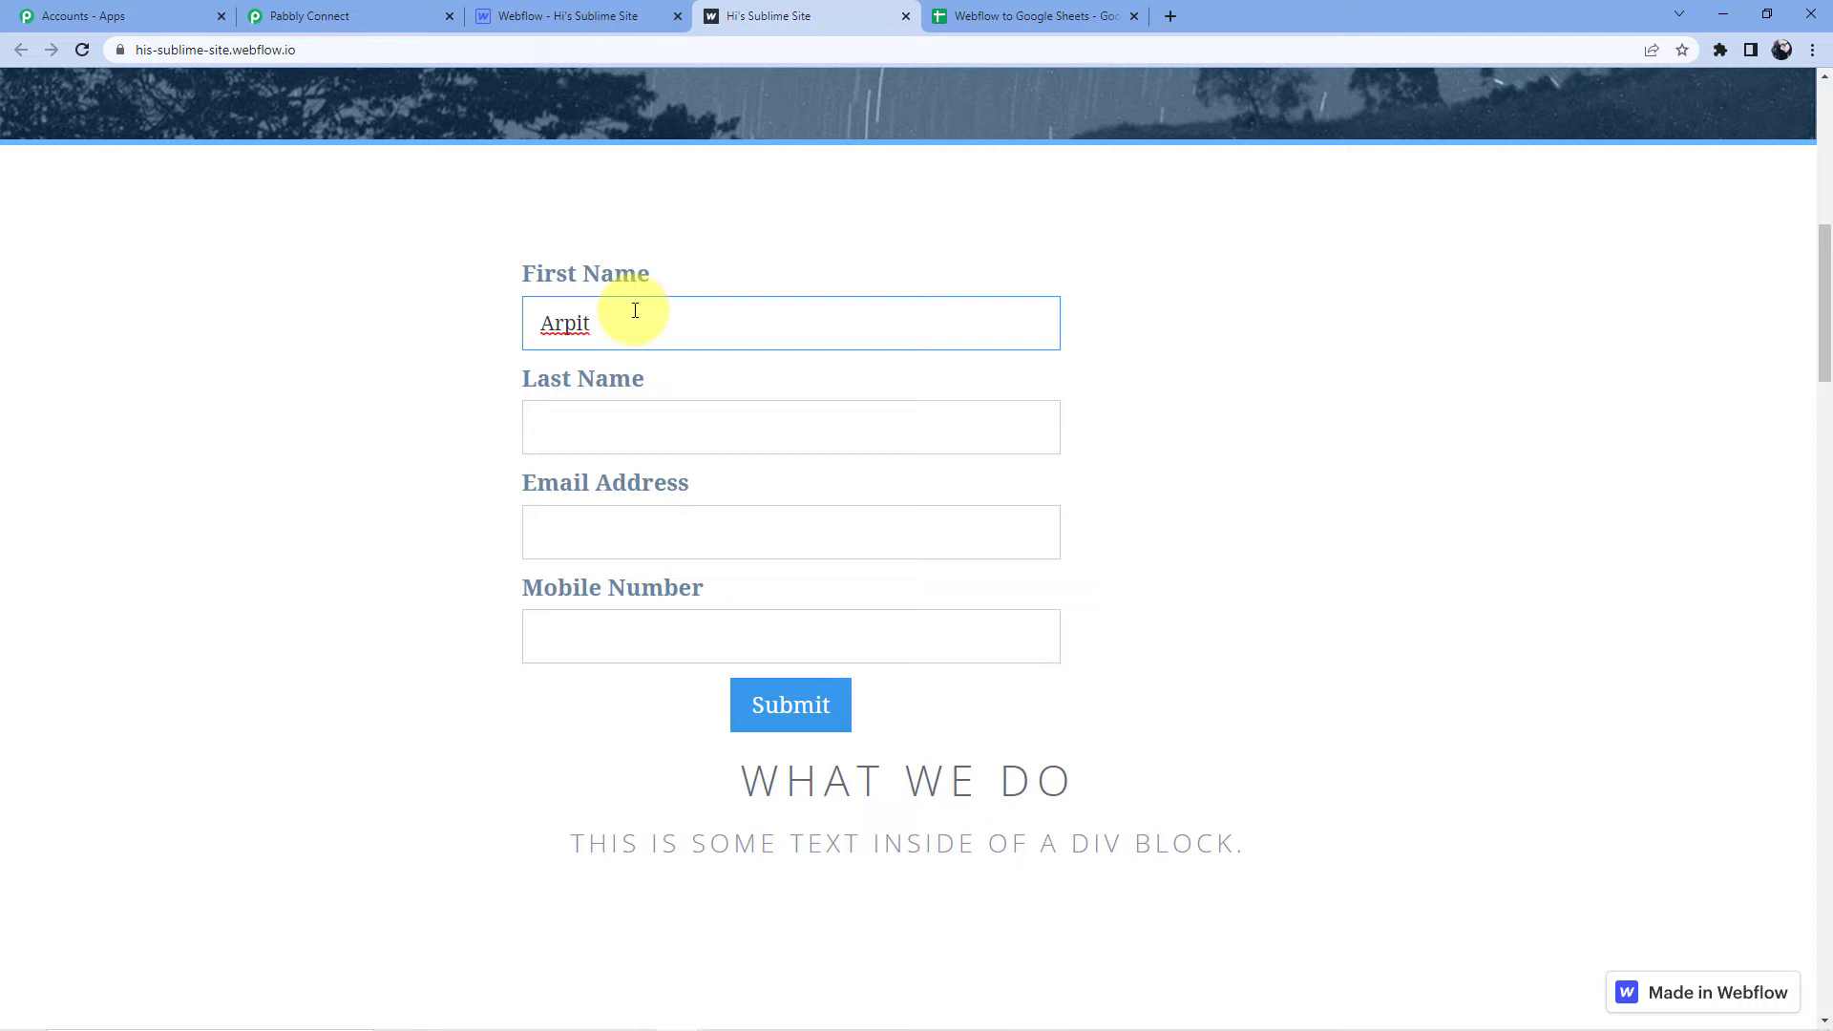
click(606, 426)
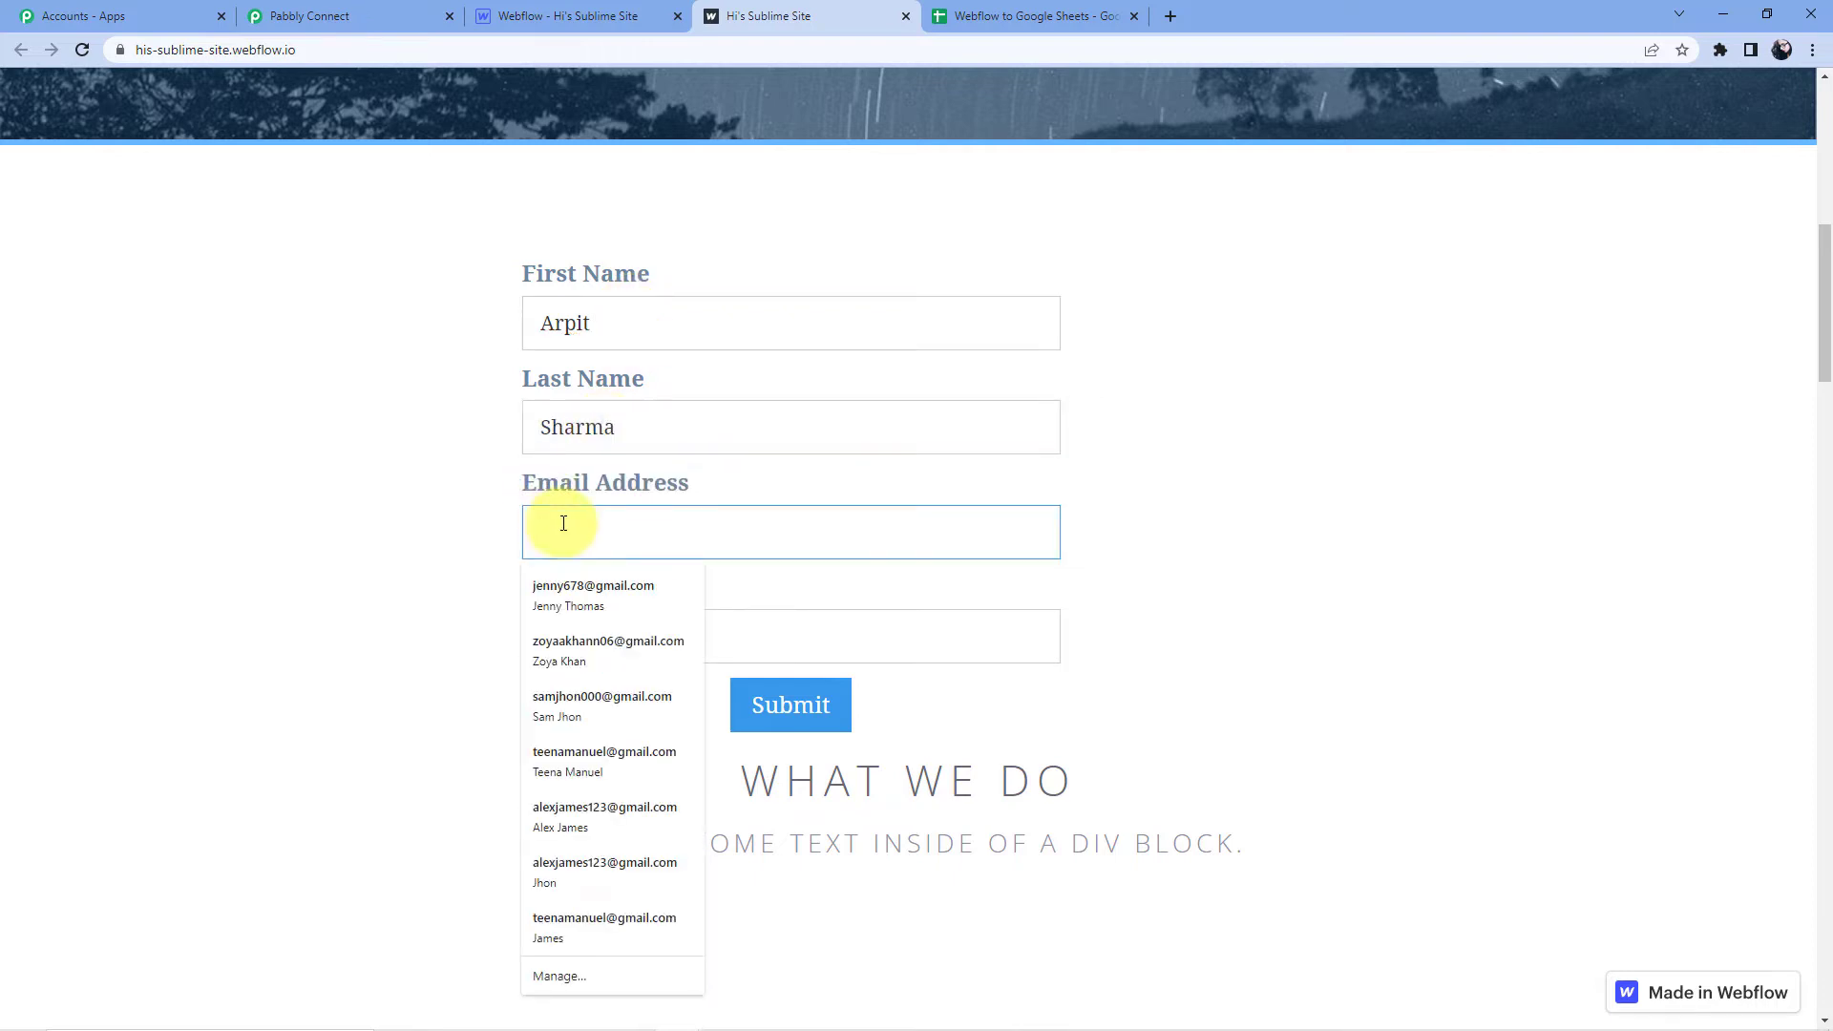
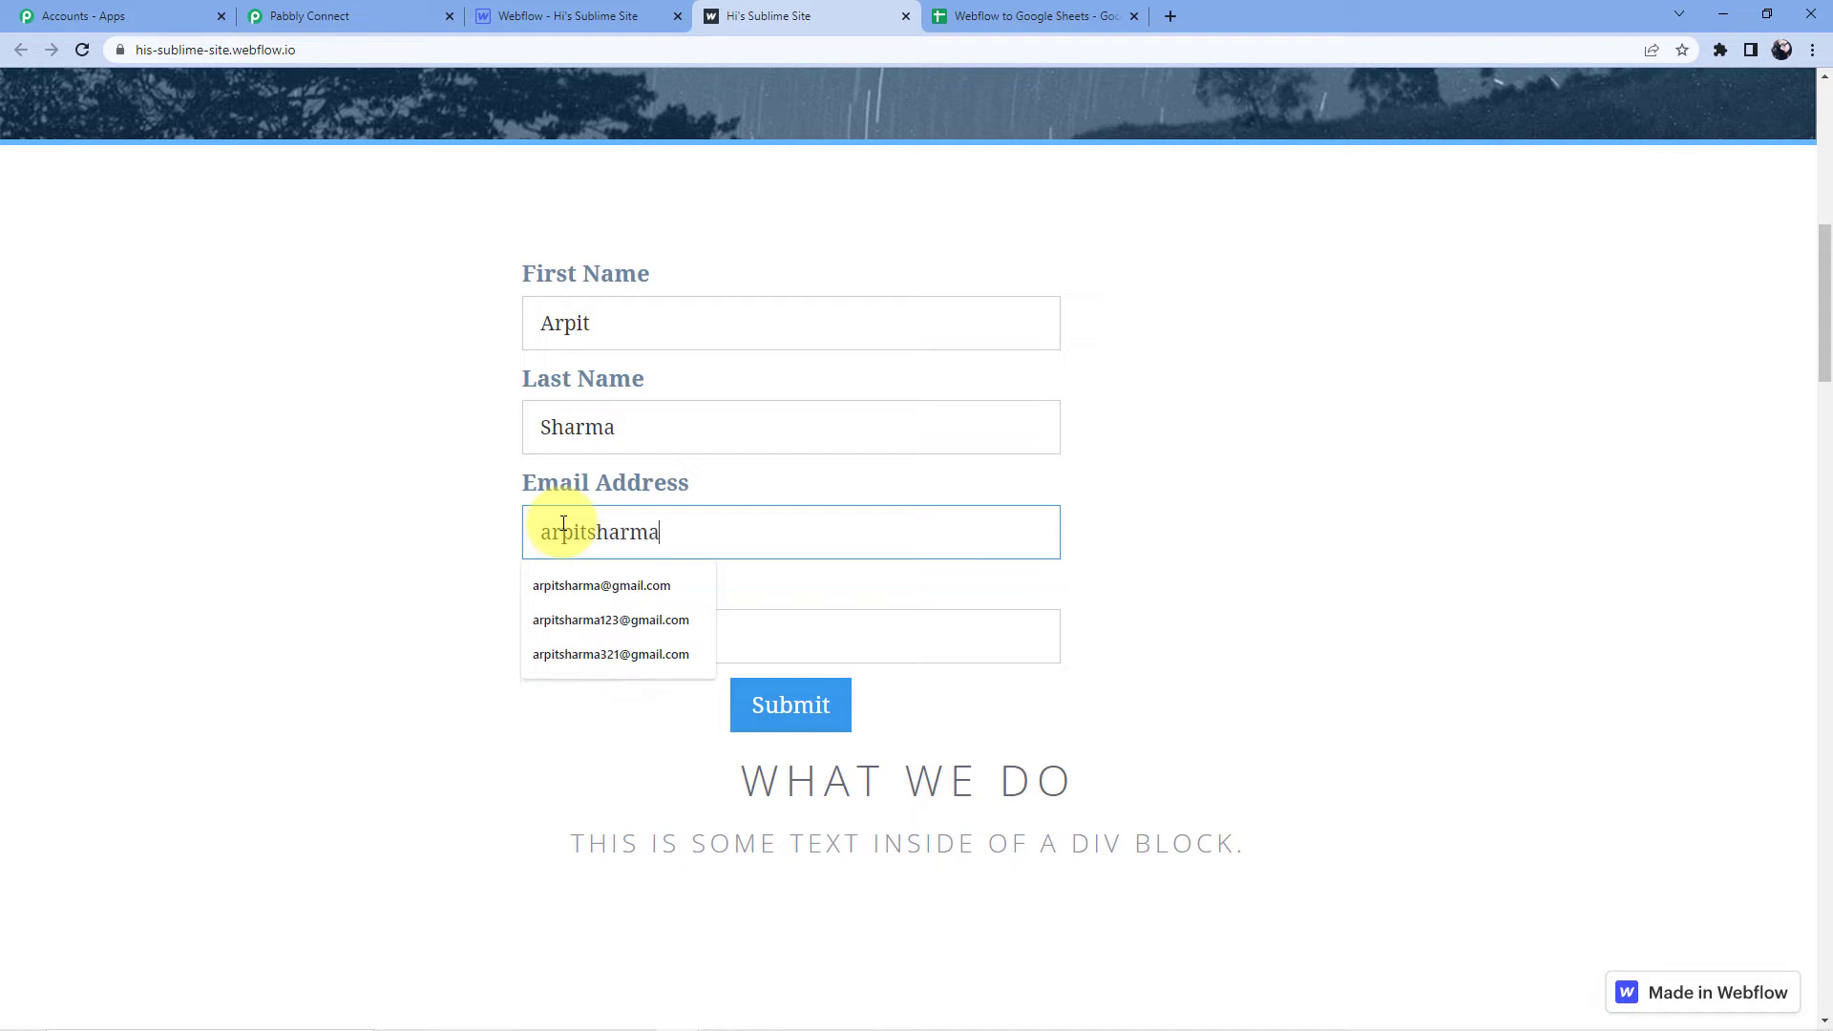
Enter a test e-mail and mobile number from autofill suggestions and submit the form.
key(Down)
key(Return)
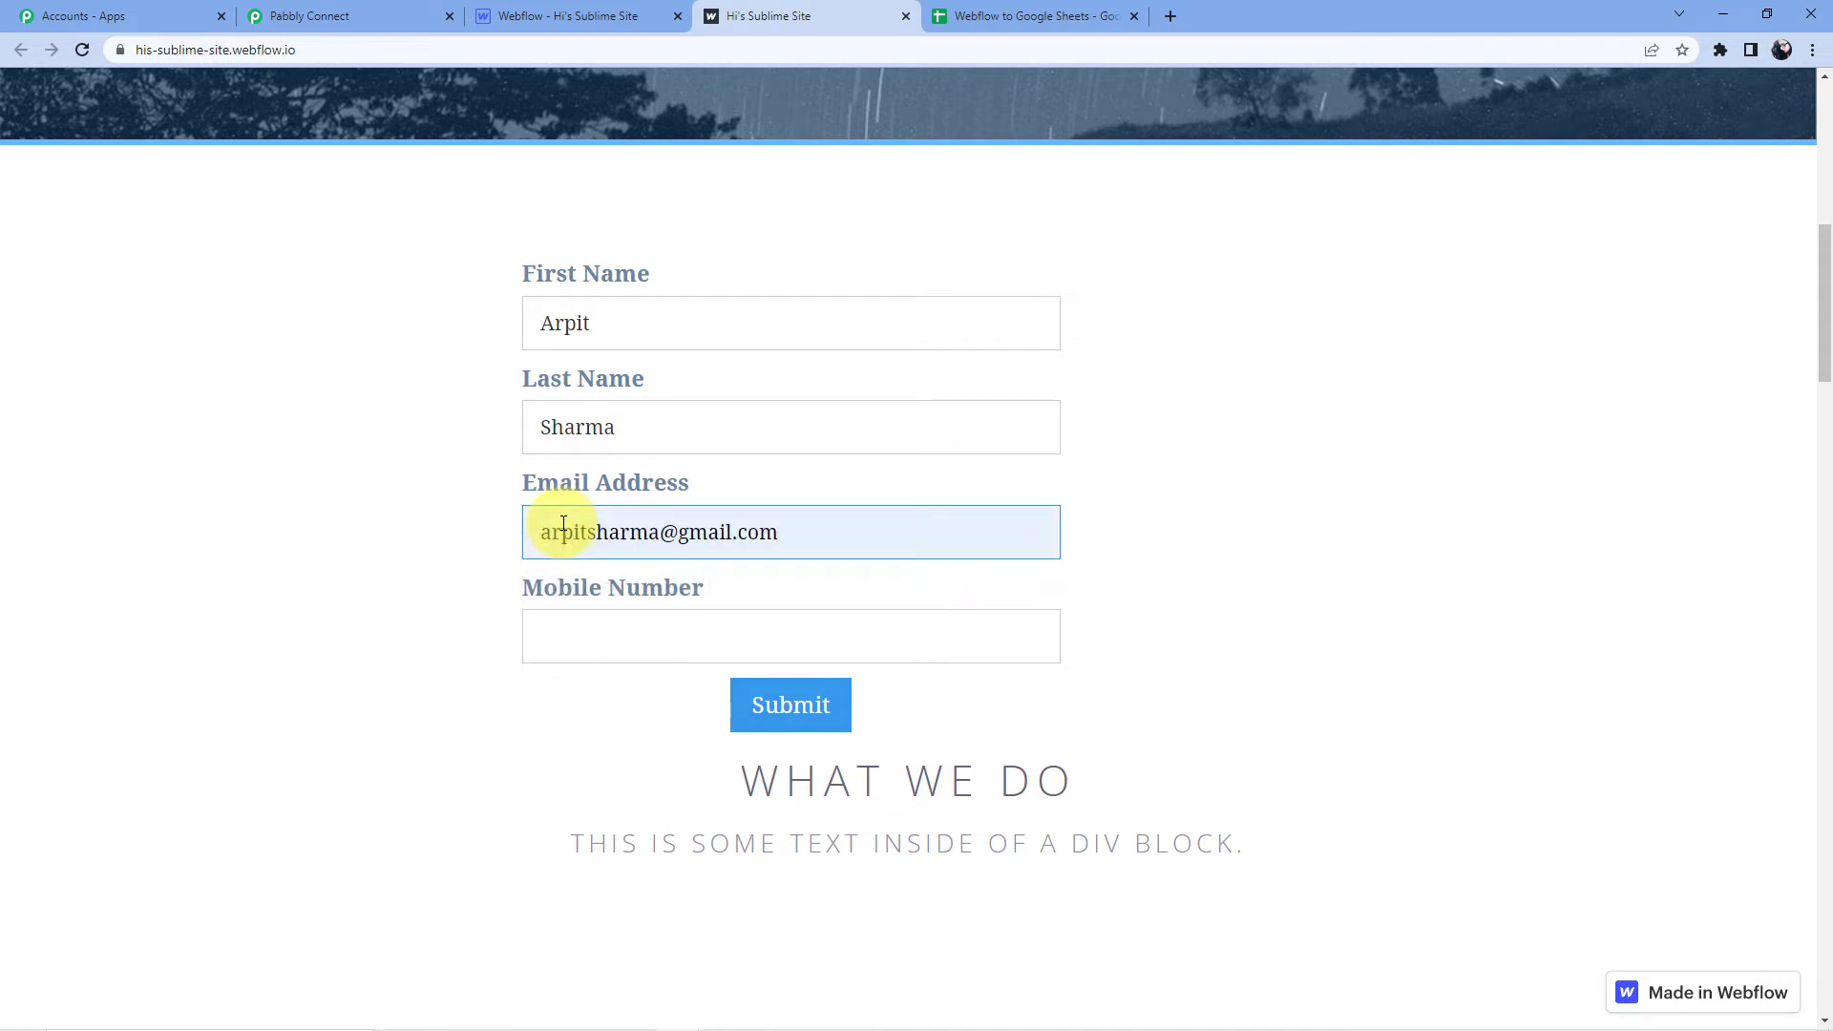
click(559, 643)
text(98)
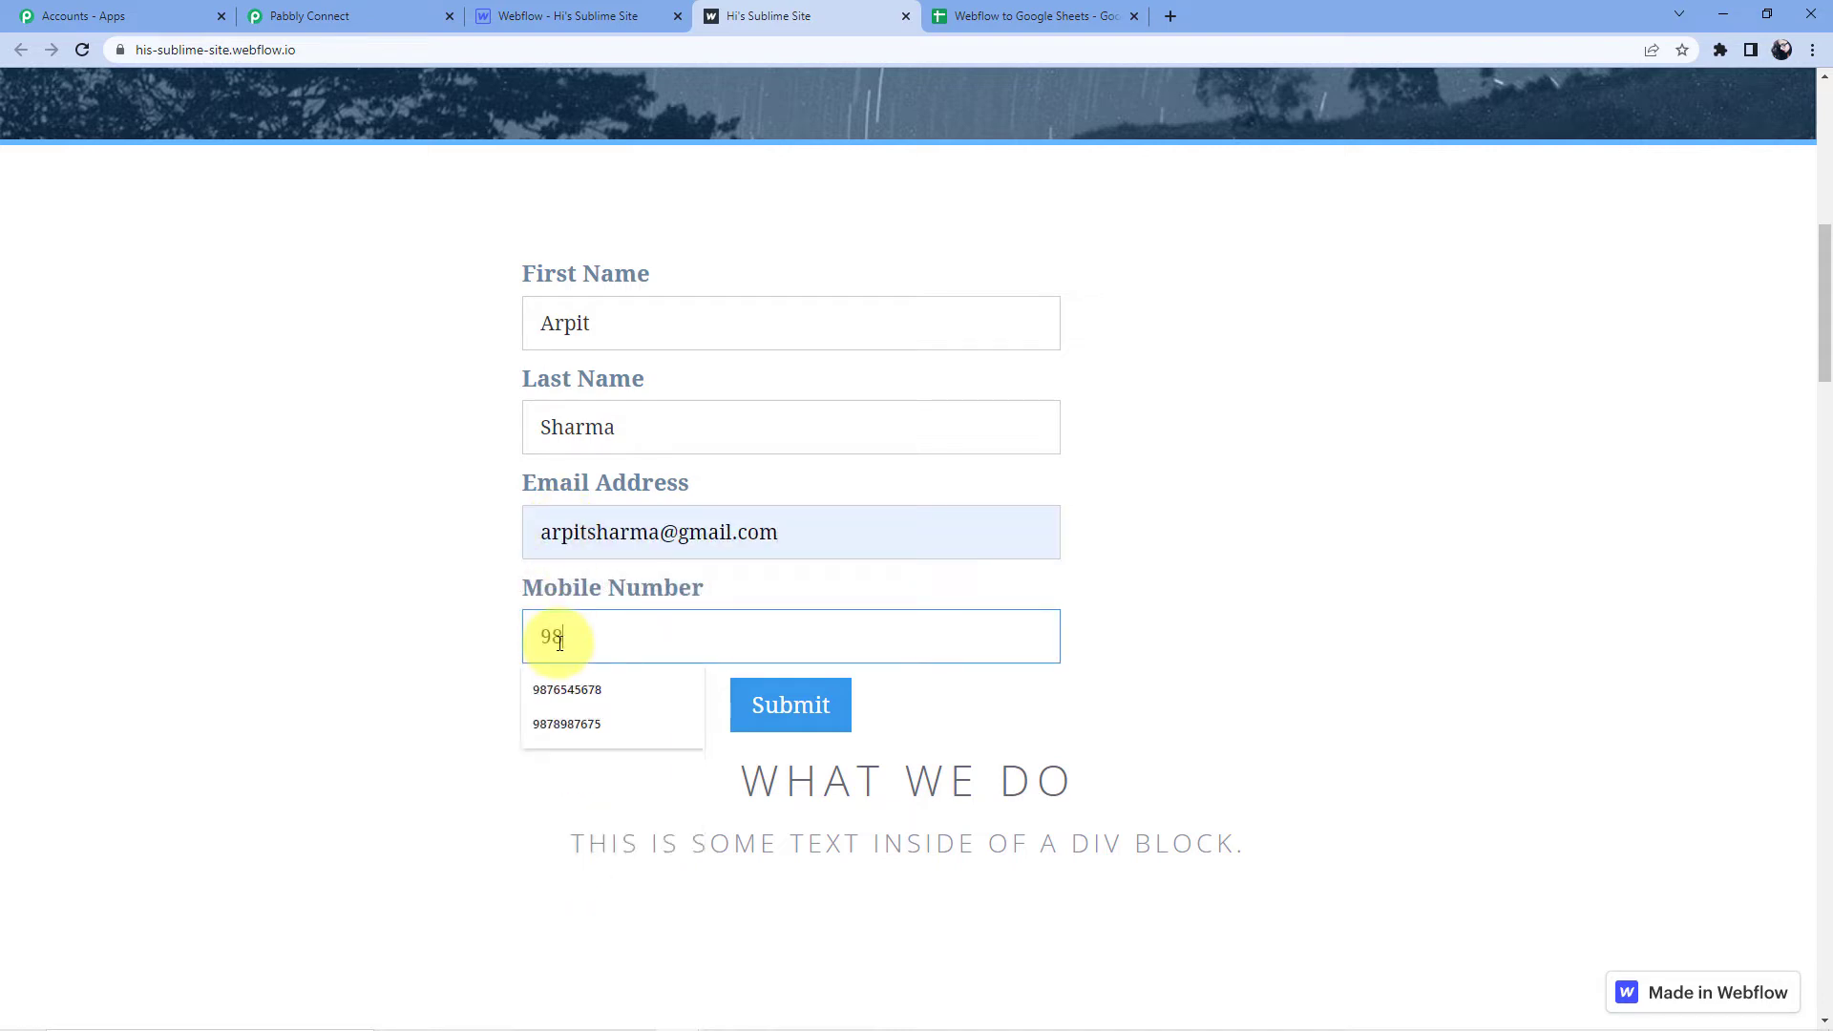
click(582, 679)
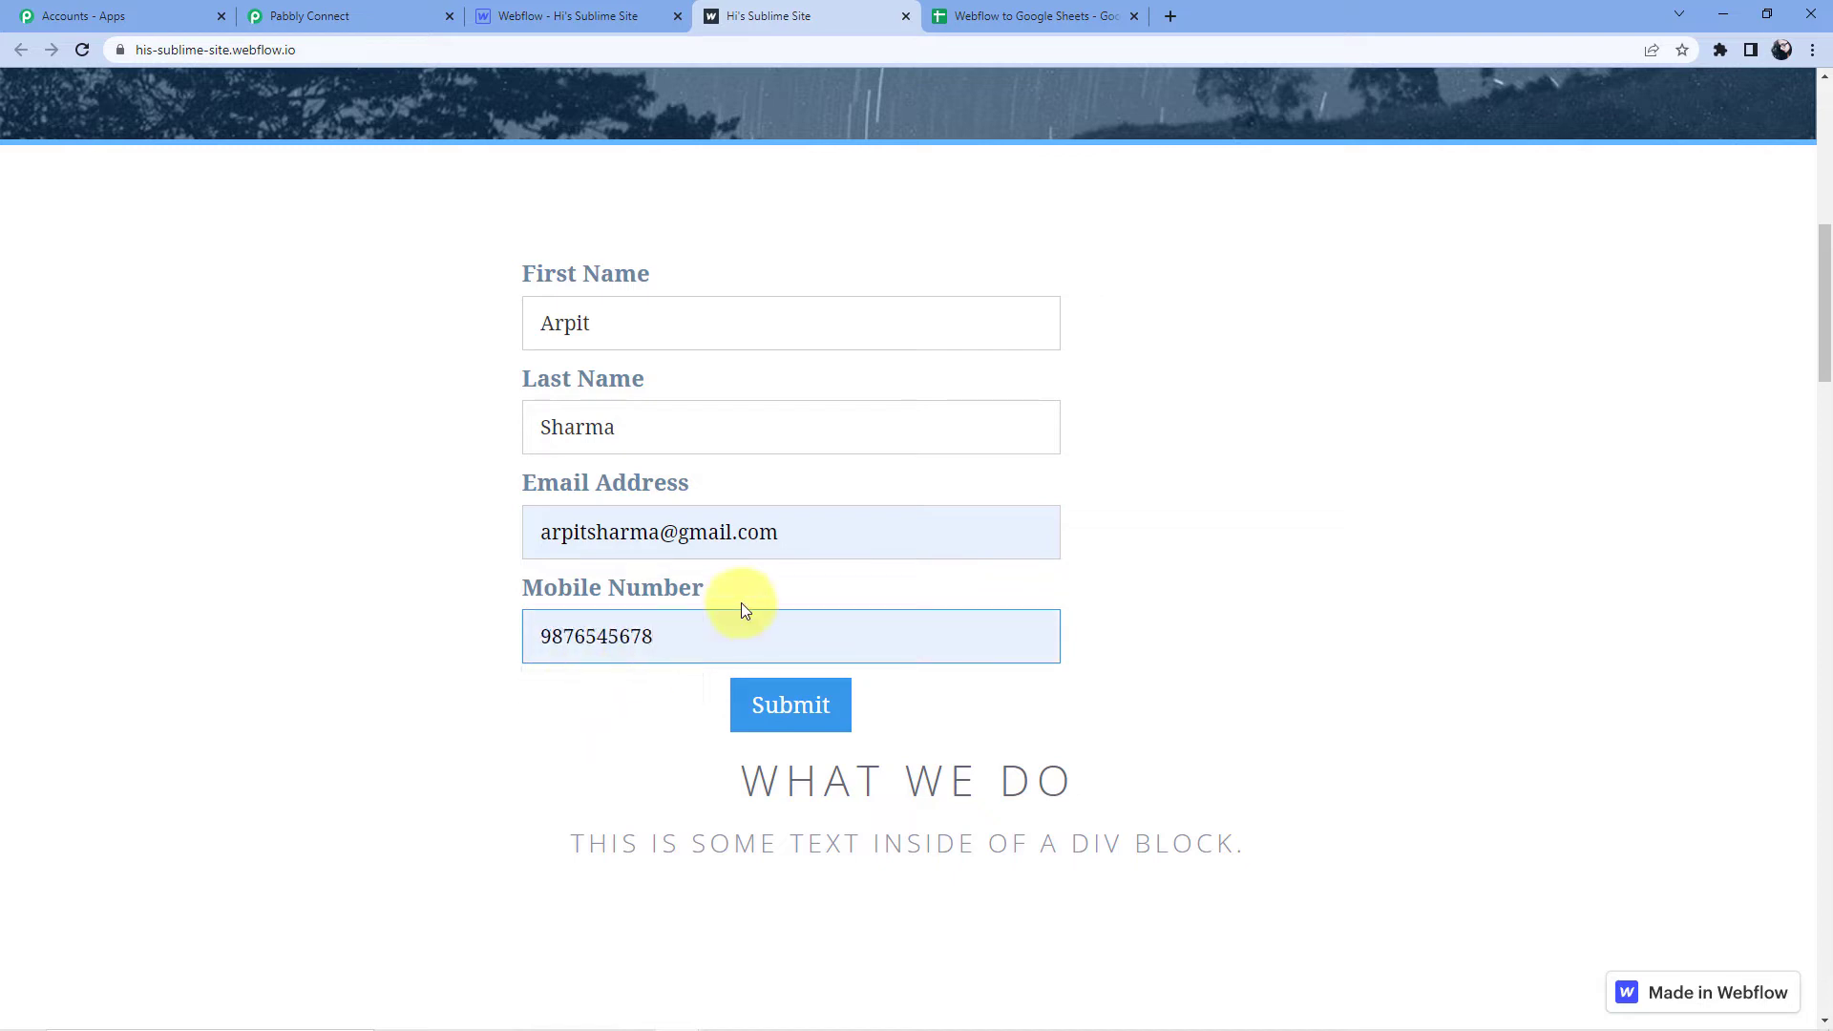
click(799, 724)
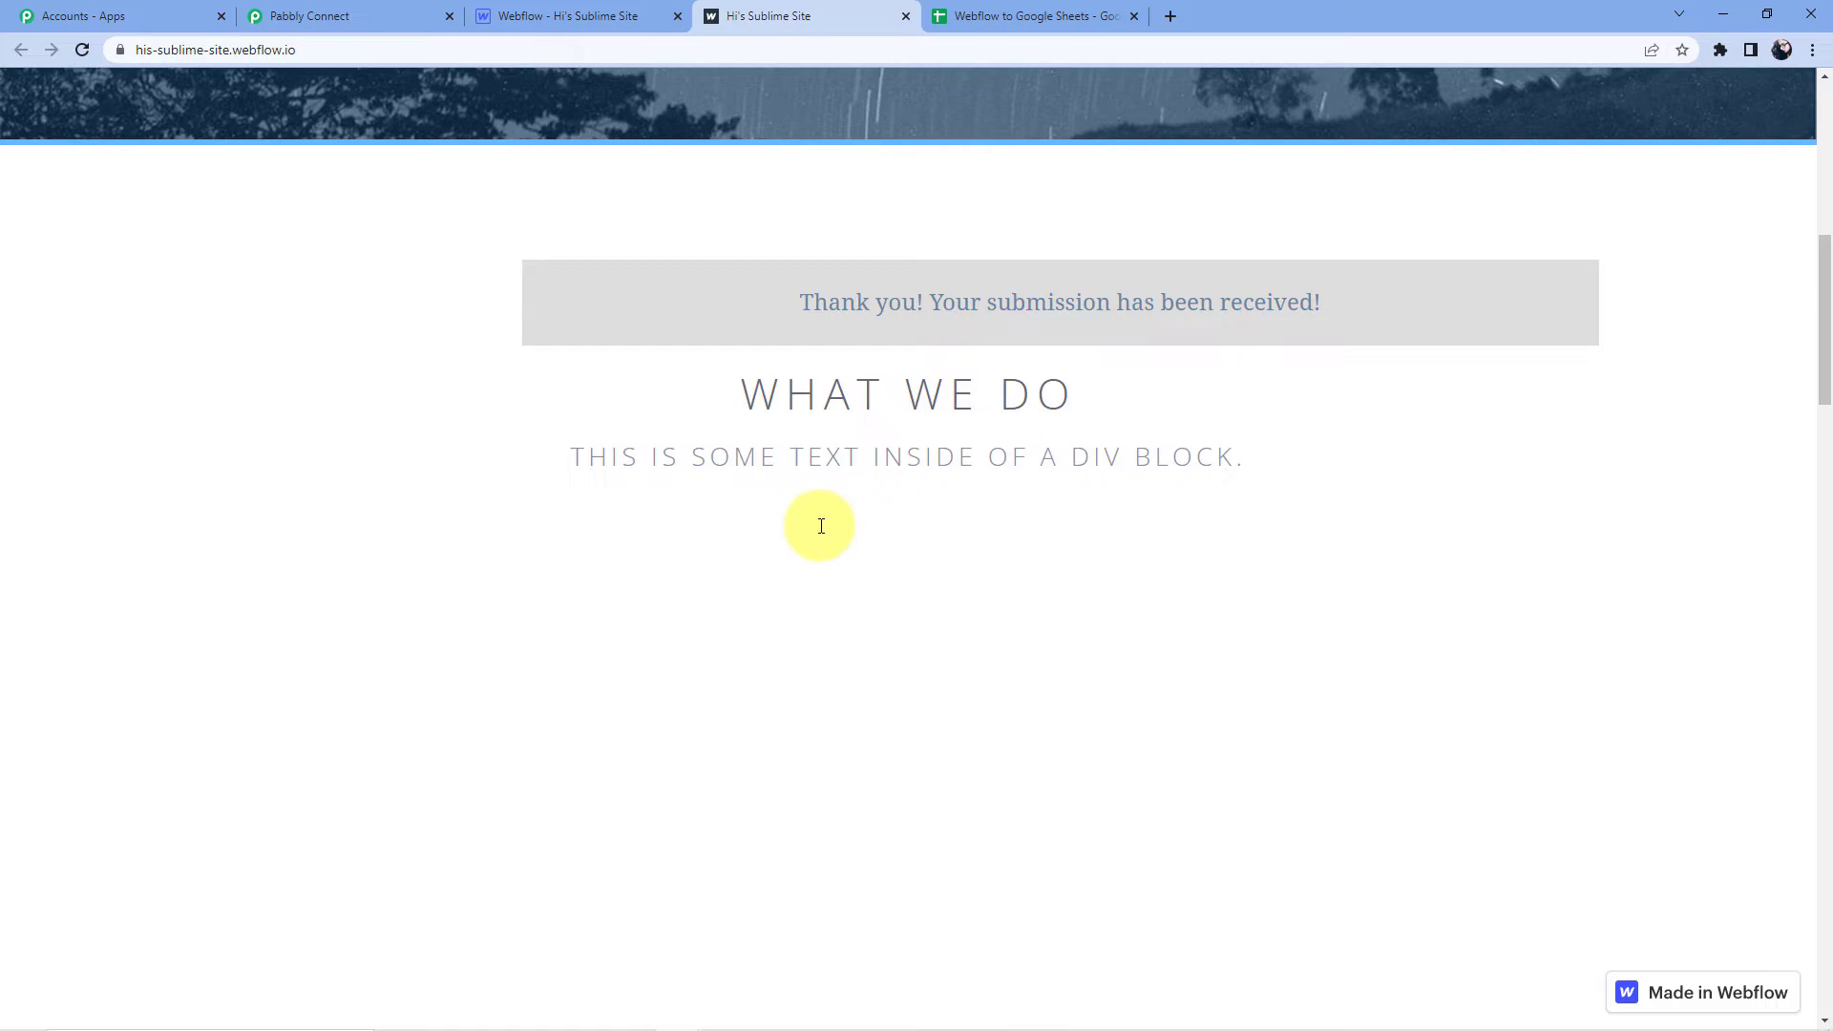
Check Response Received lists first and last name, email, mobile number, date and ID.
click(322, 27)
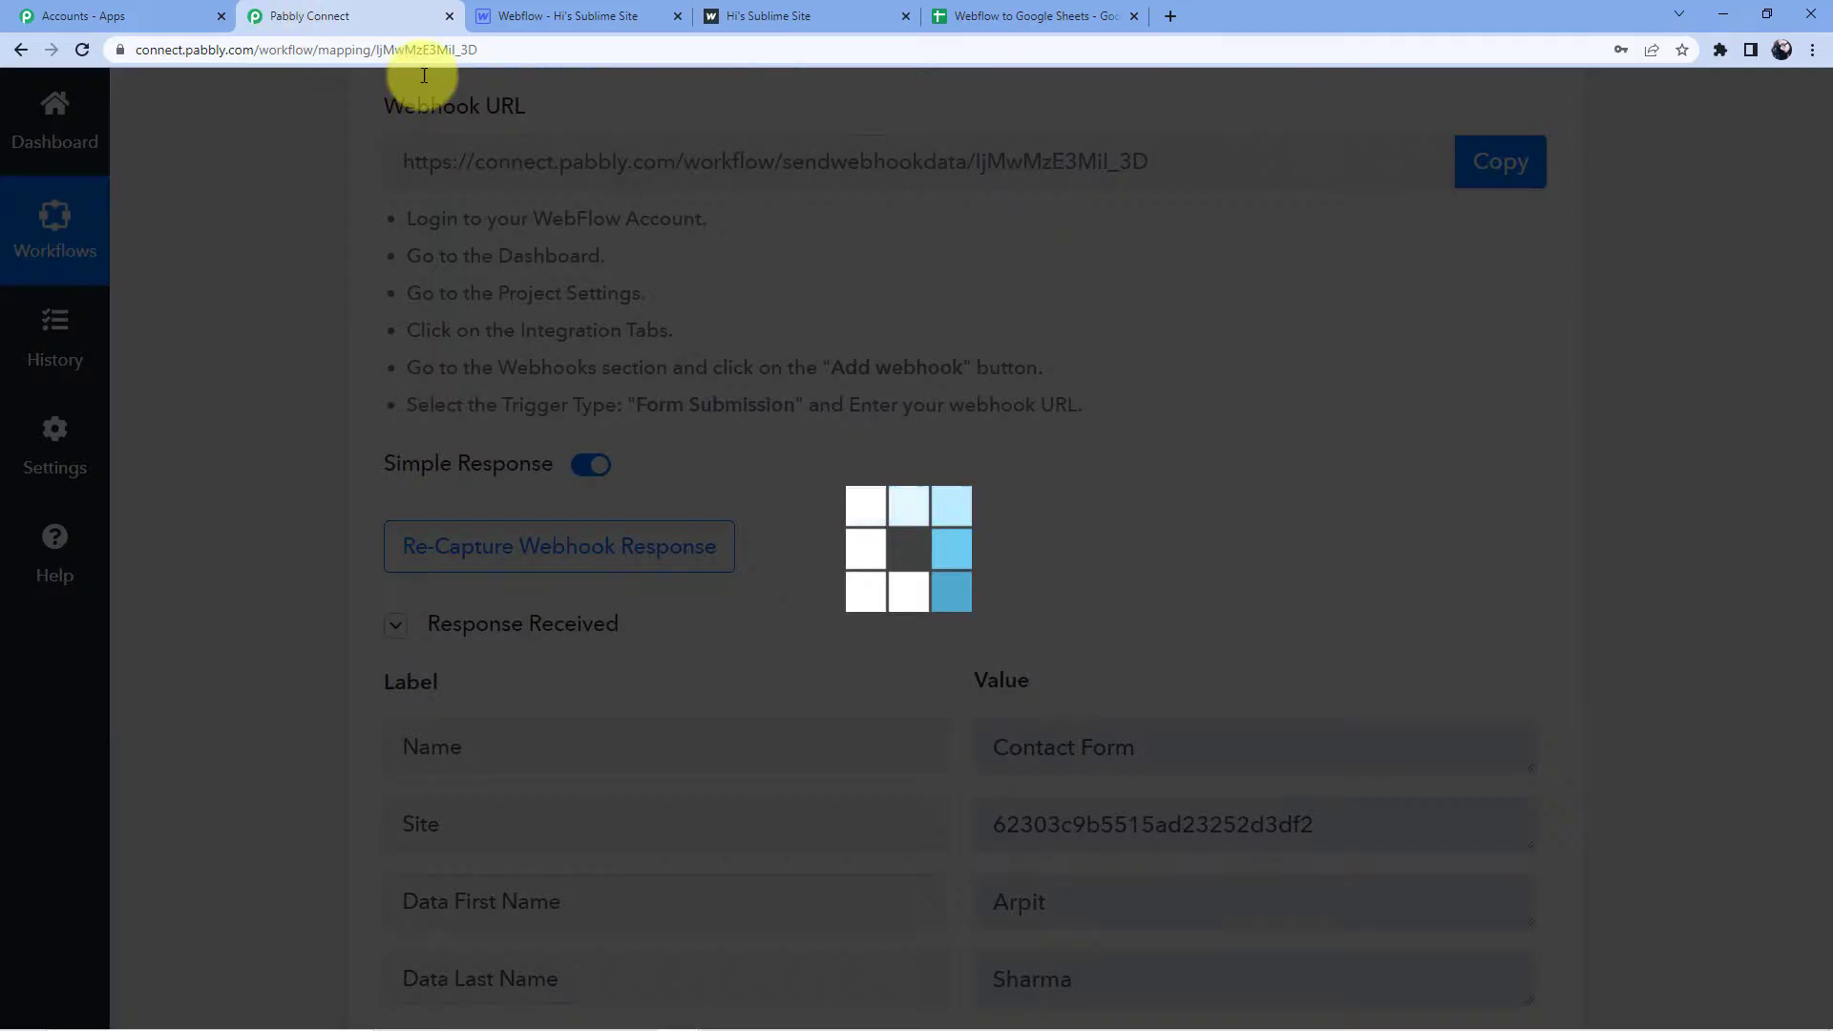
scroll(907, 353, down, 5)
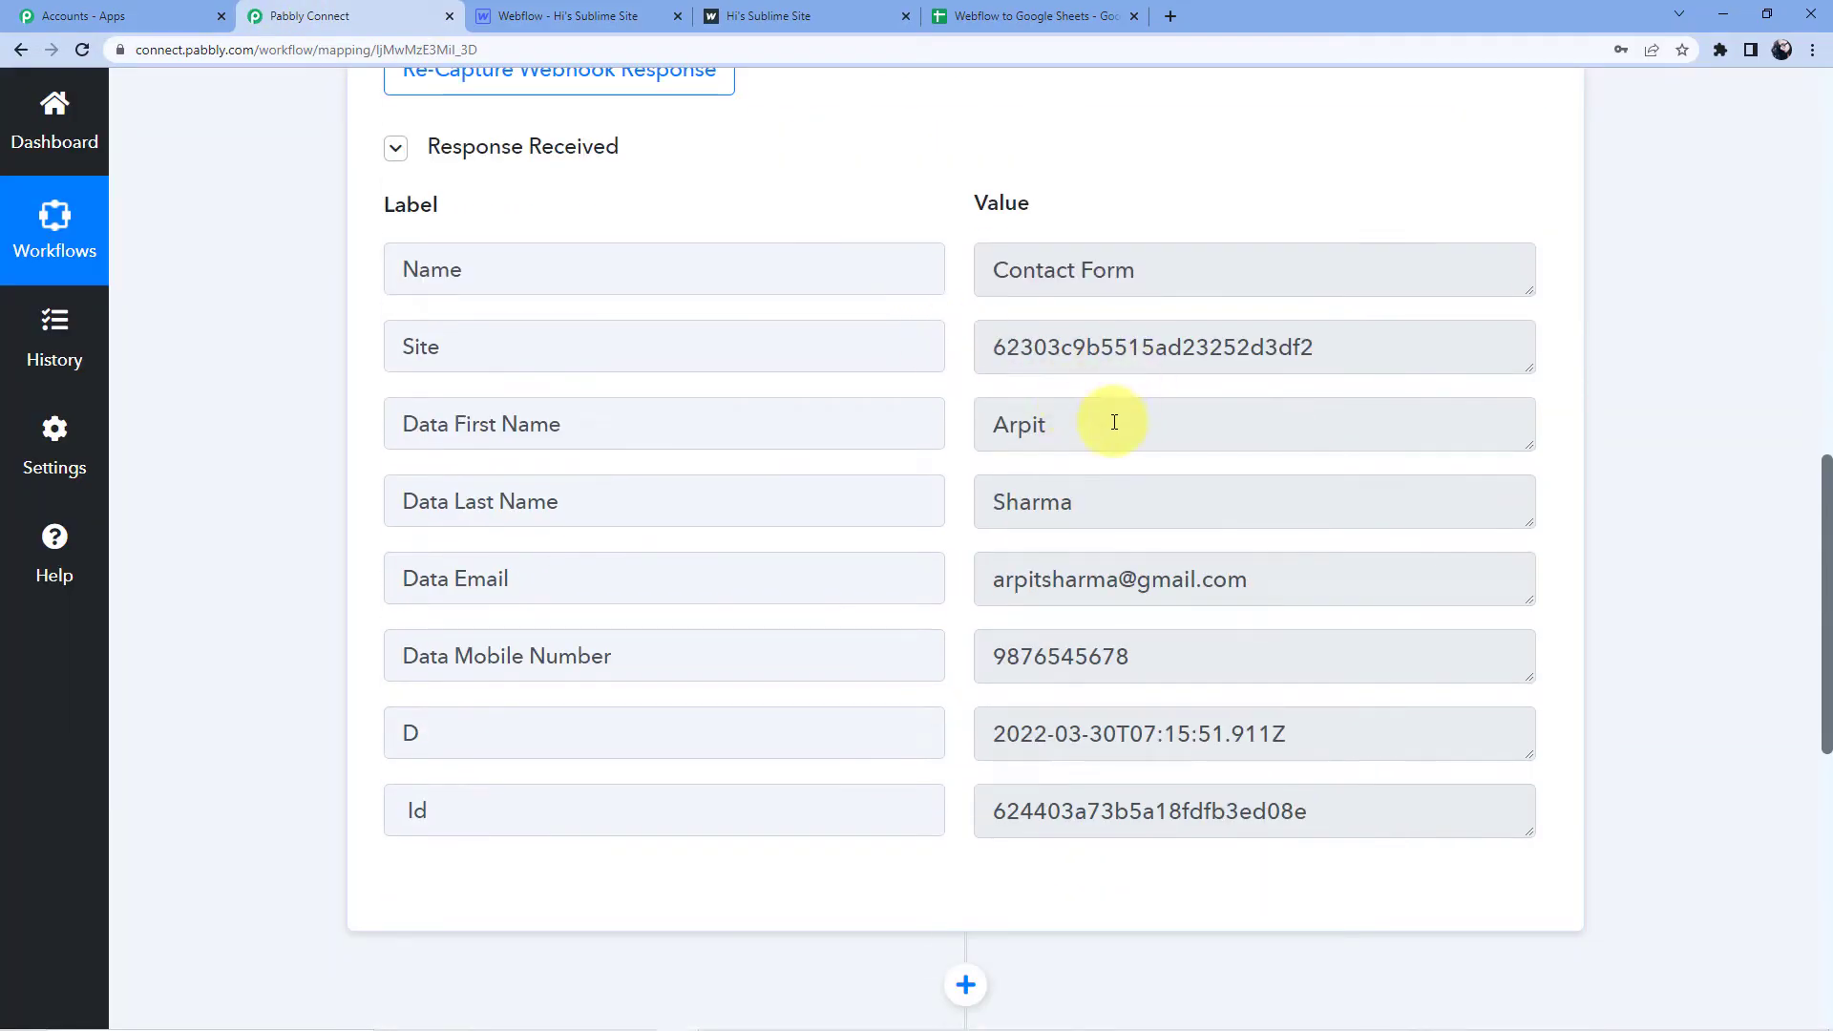
scroll(1041, 449, down, 2)
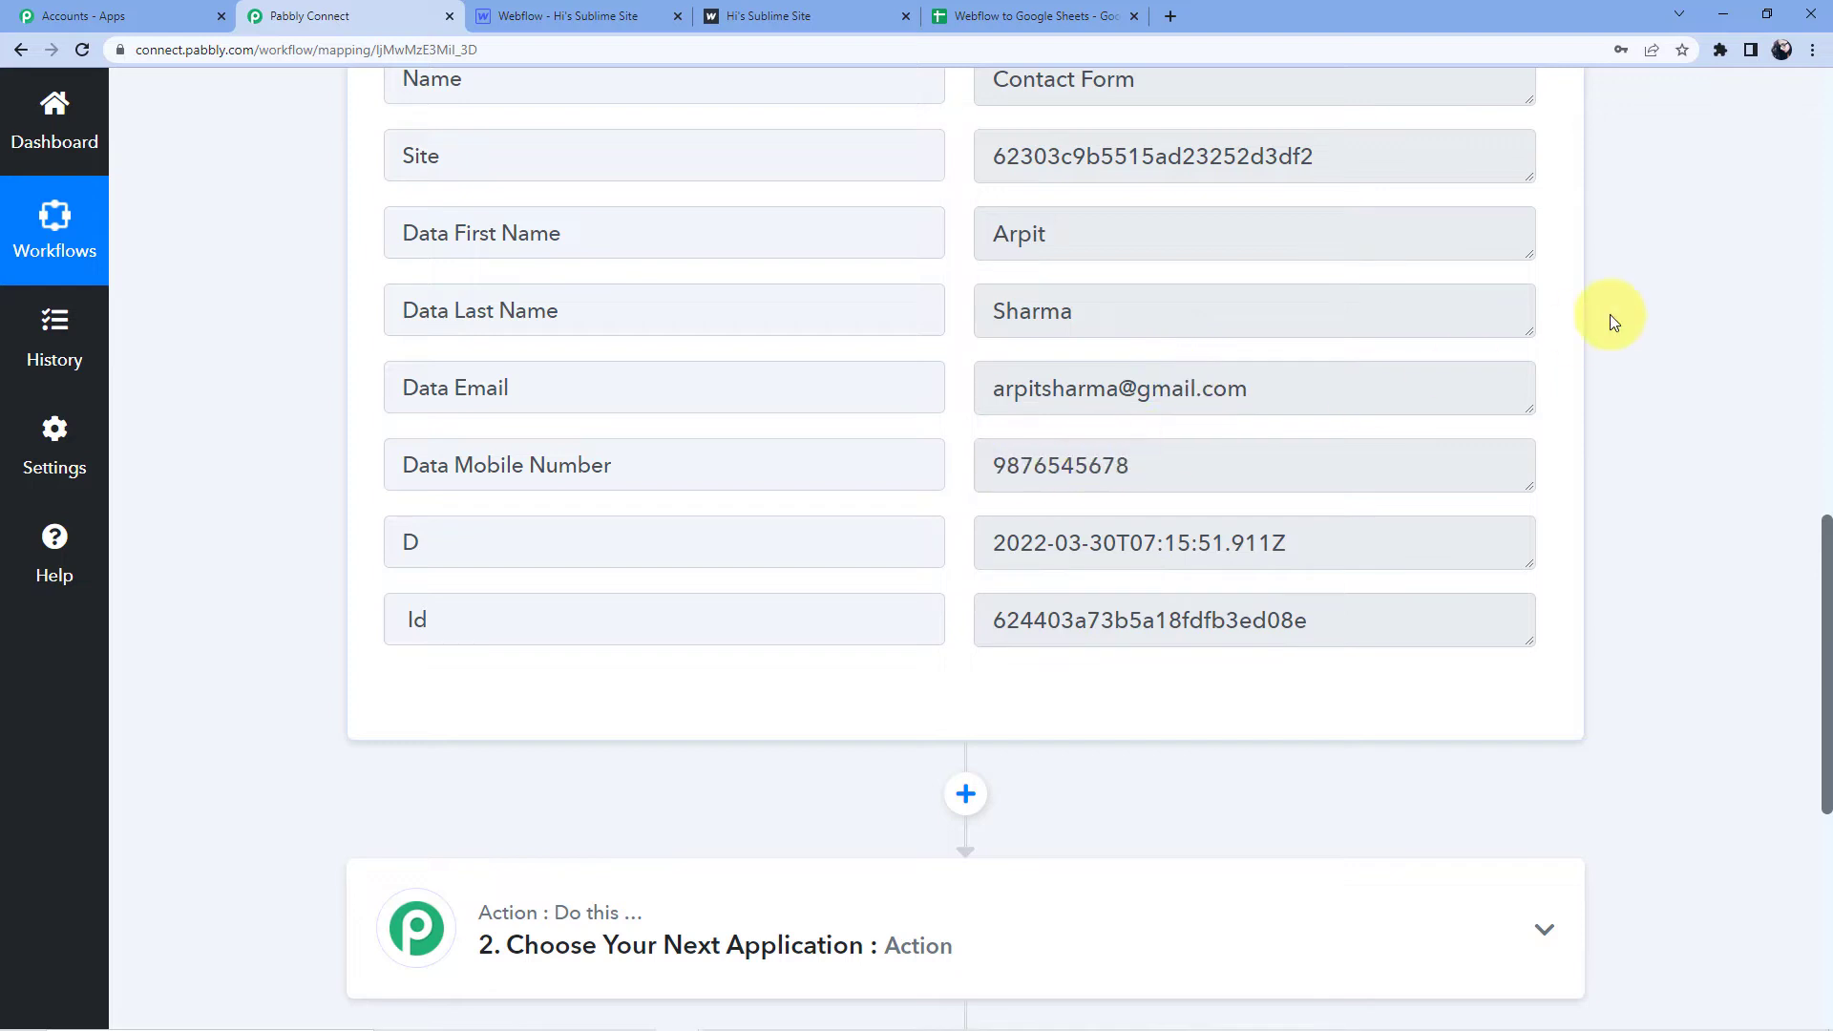
scroll(1608, 321, down, 7)
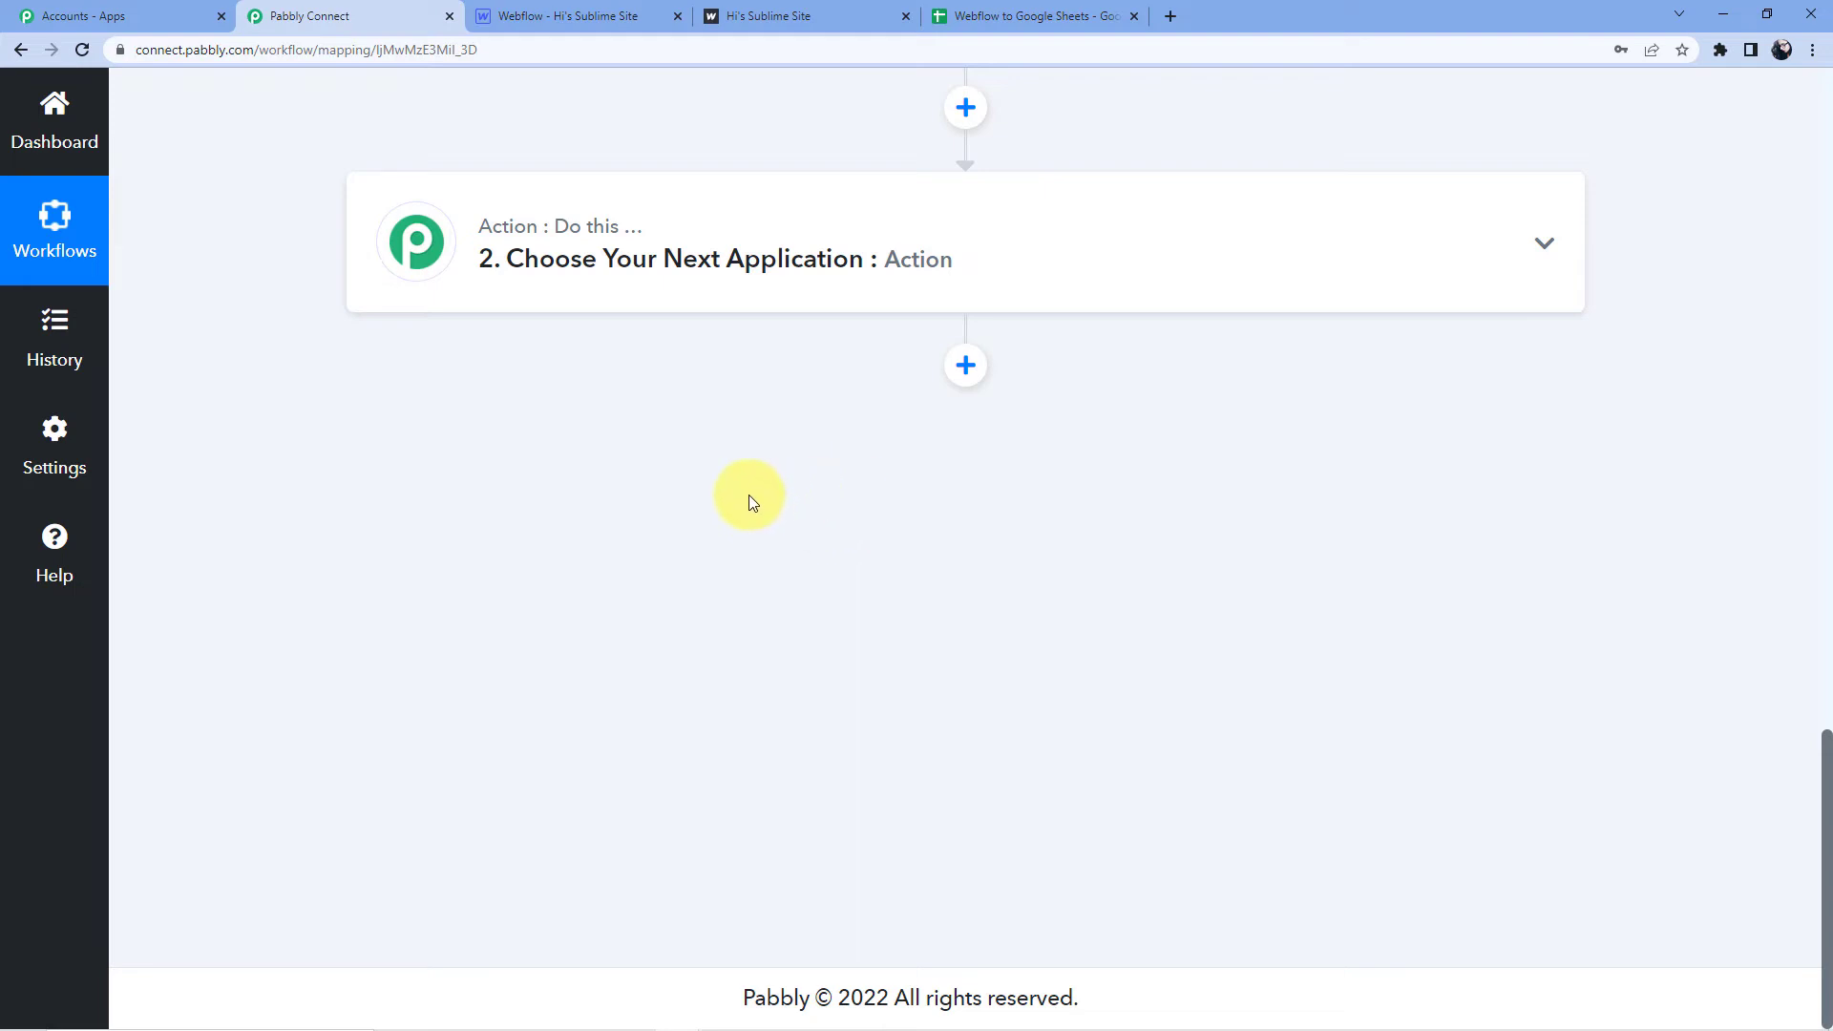
Search 'Goog' and choose Google Sheets as the action step's app.
click(724, 280)
click(566, 396)
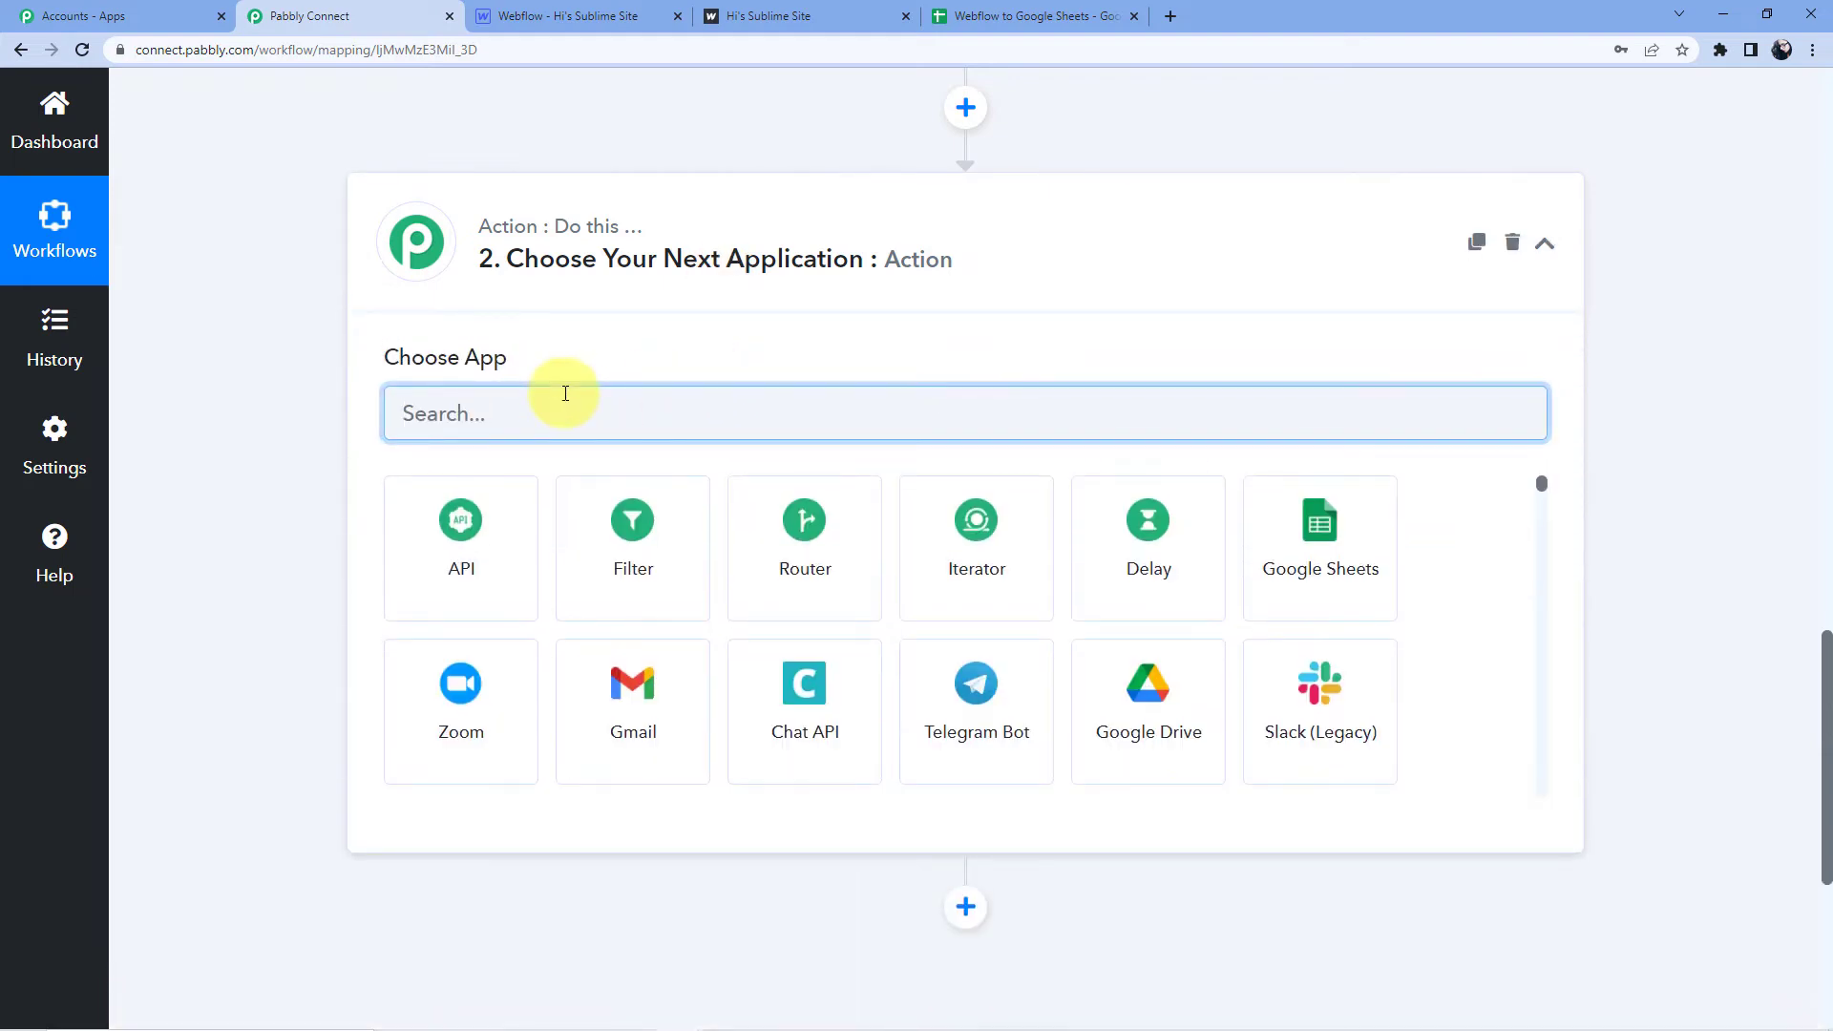
text(Google)
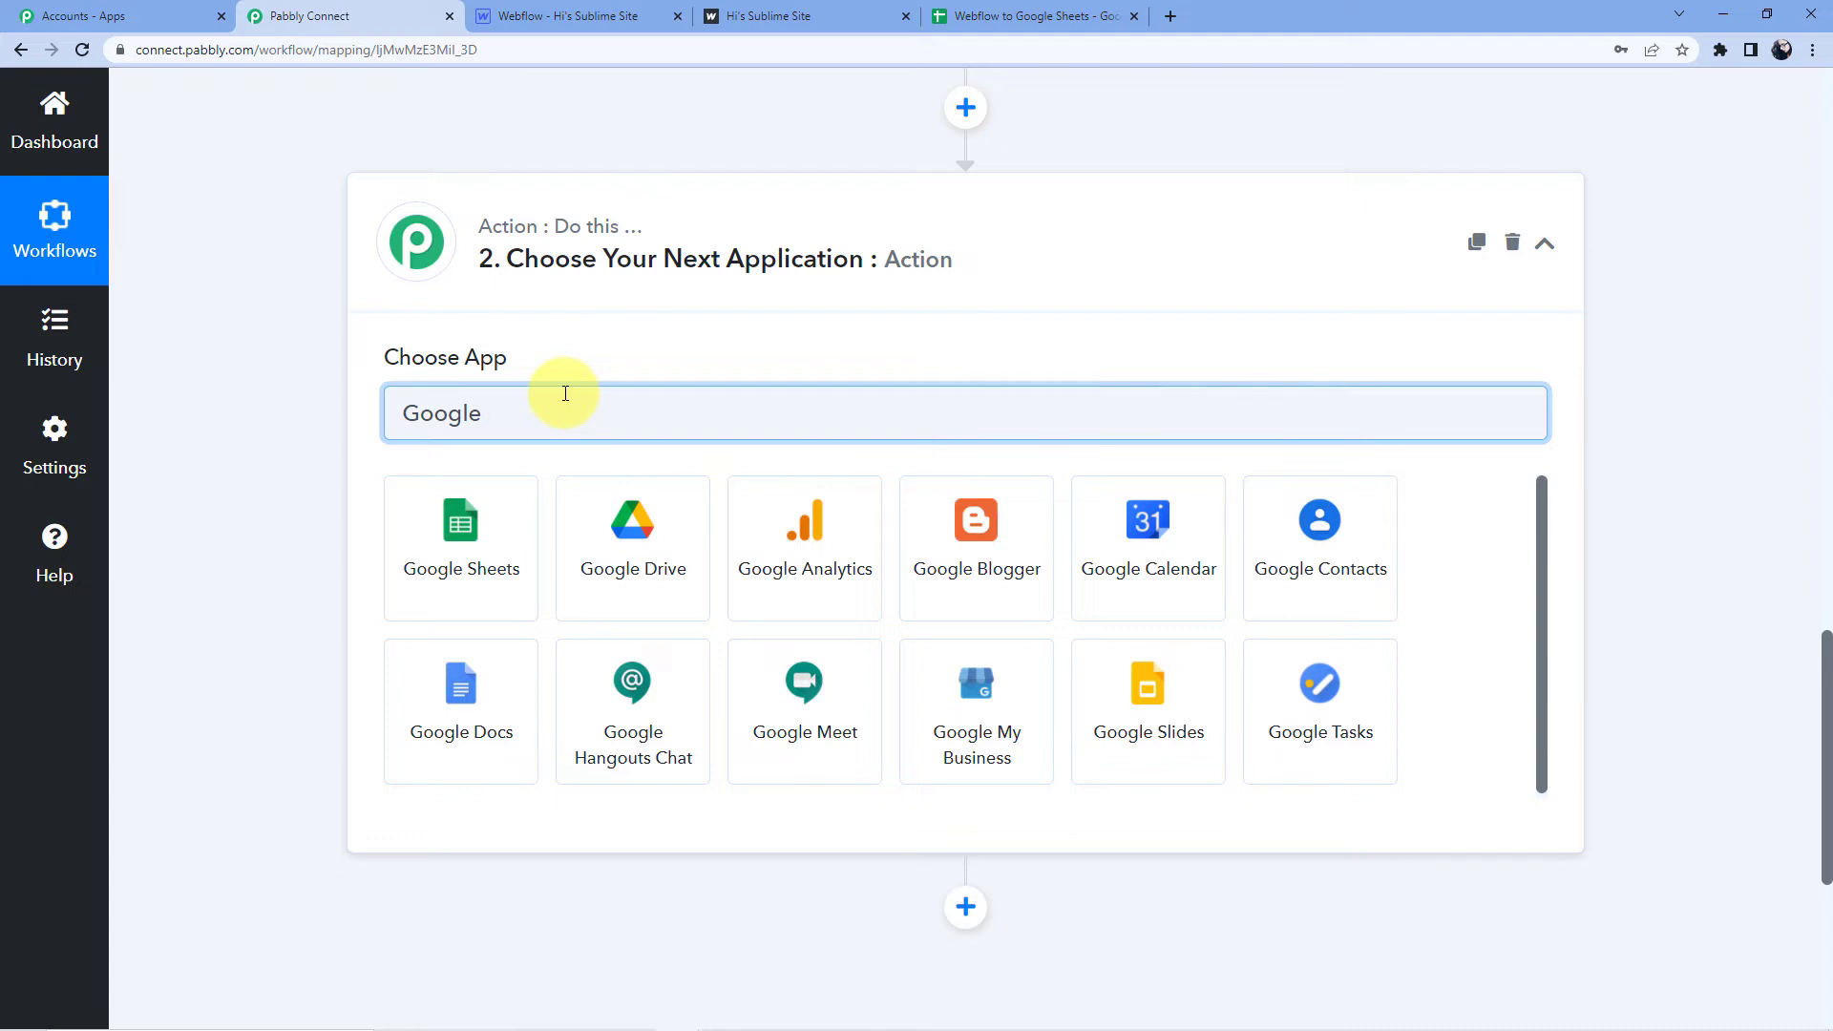
click(483, 523)
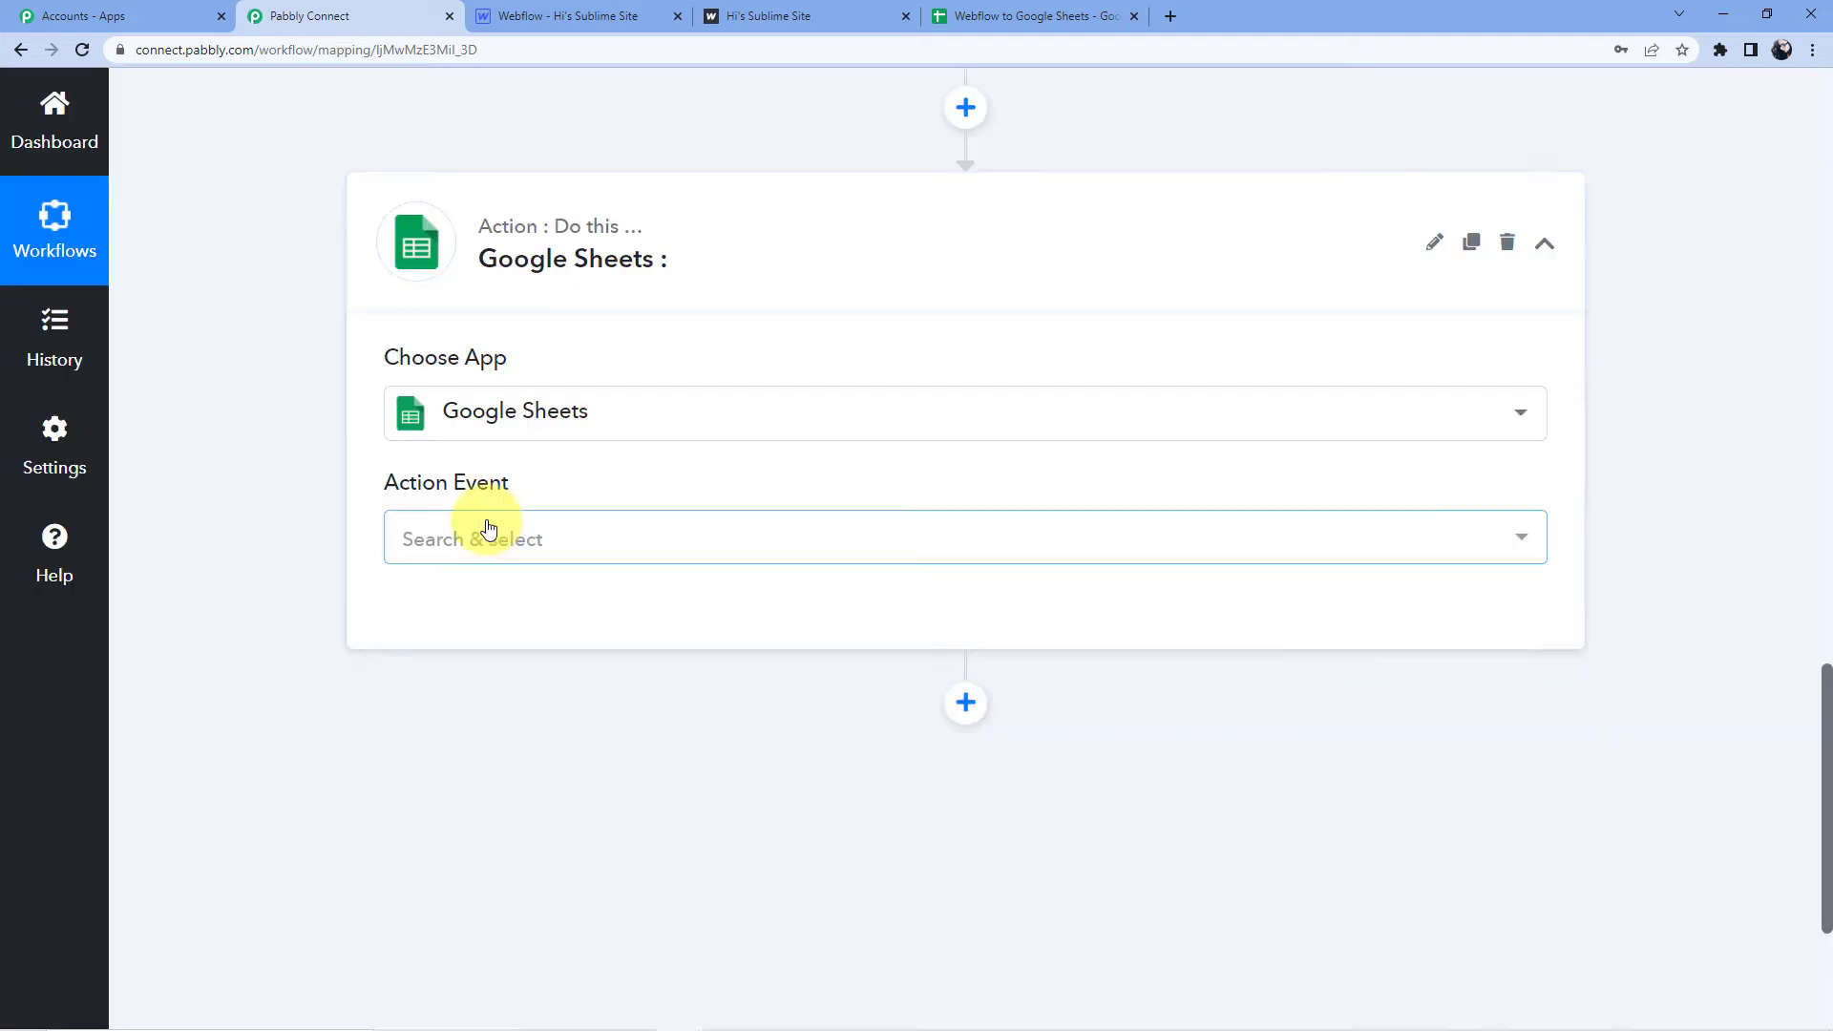
Set the Google Sheets action event to Add New Row and start a new account connection.
click(488, 528)
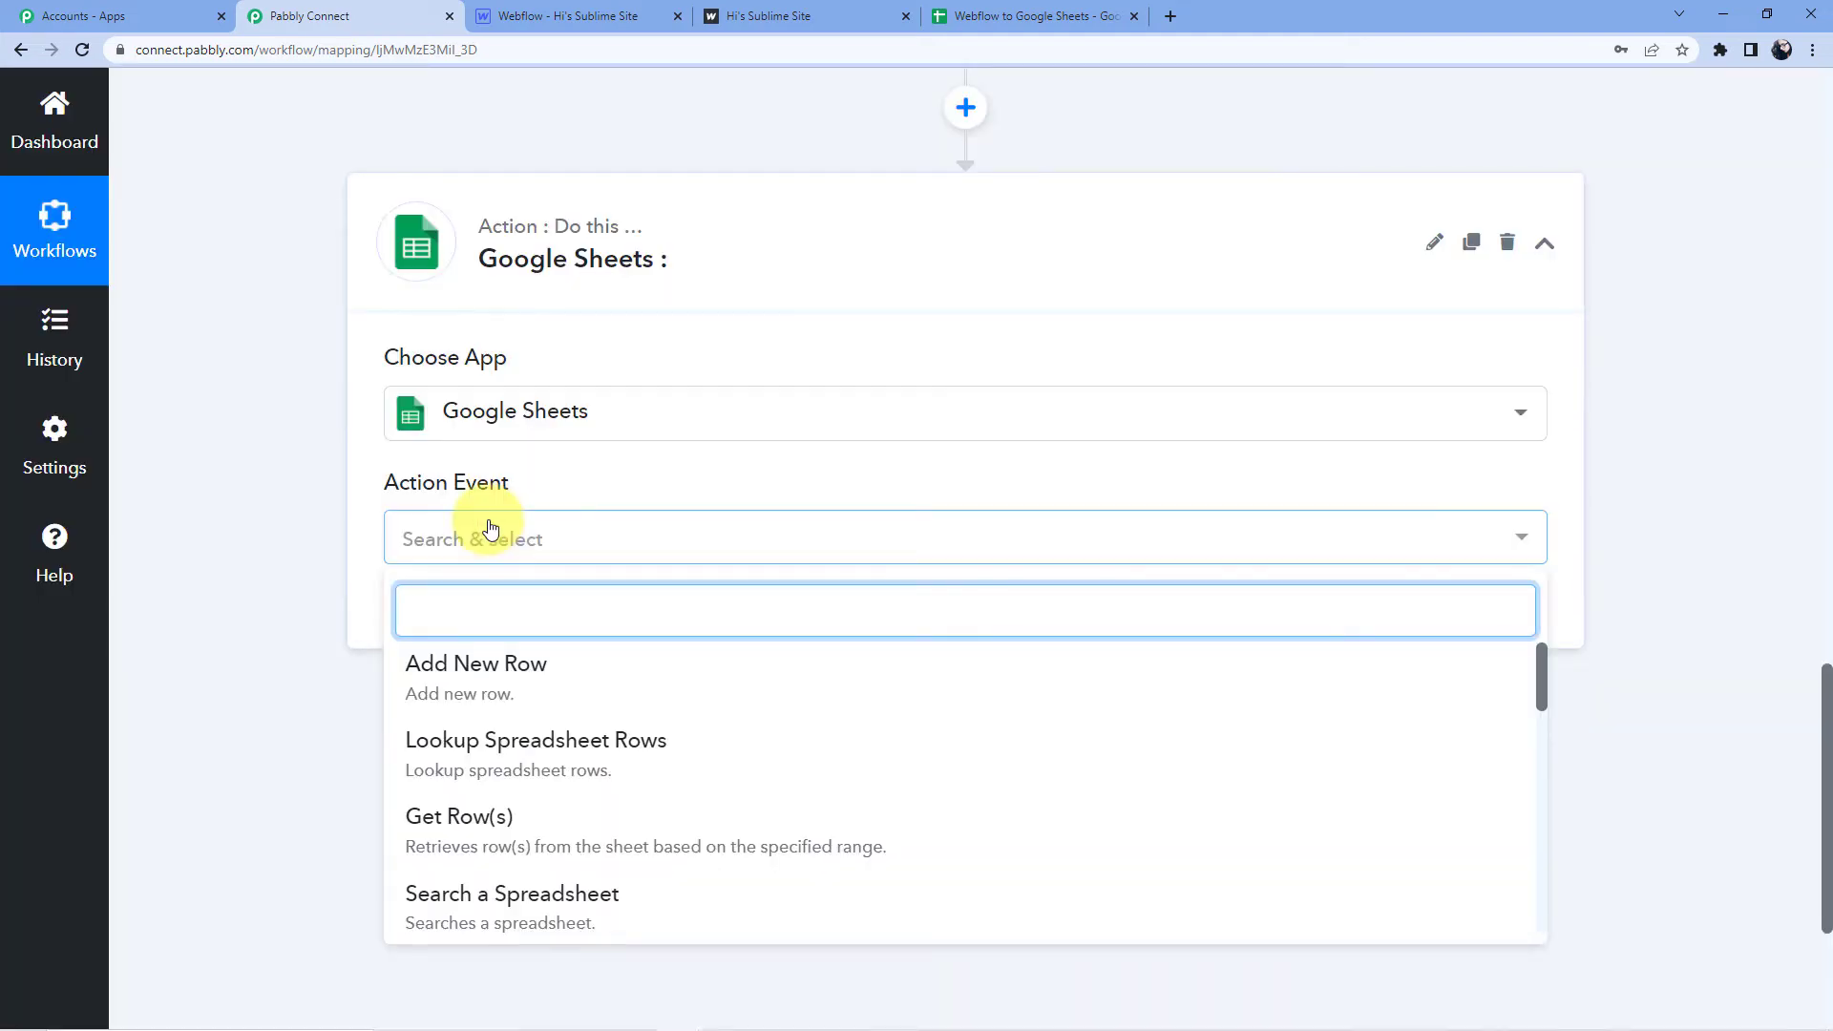
scroll(520, 668, down, 2)
scroll(513, 700, up, 3)
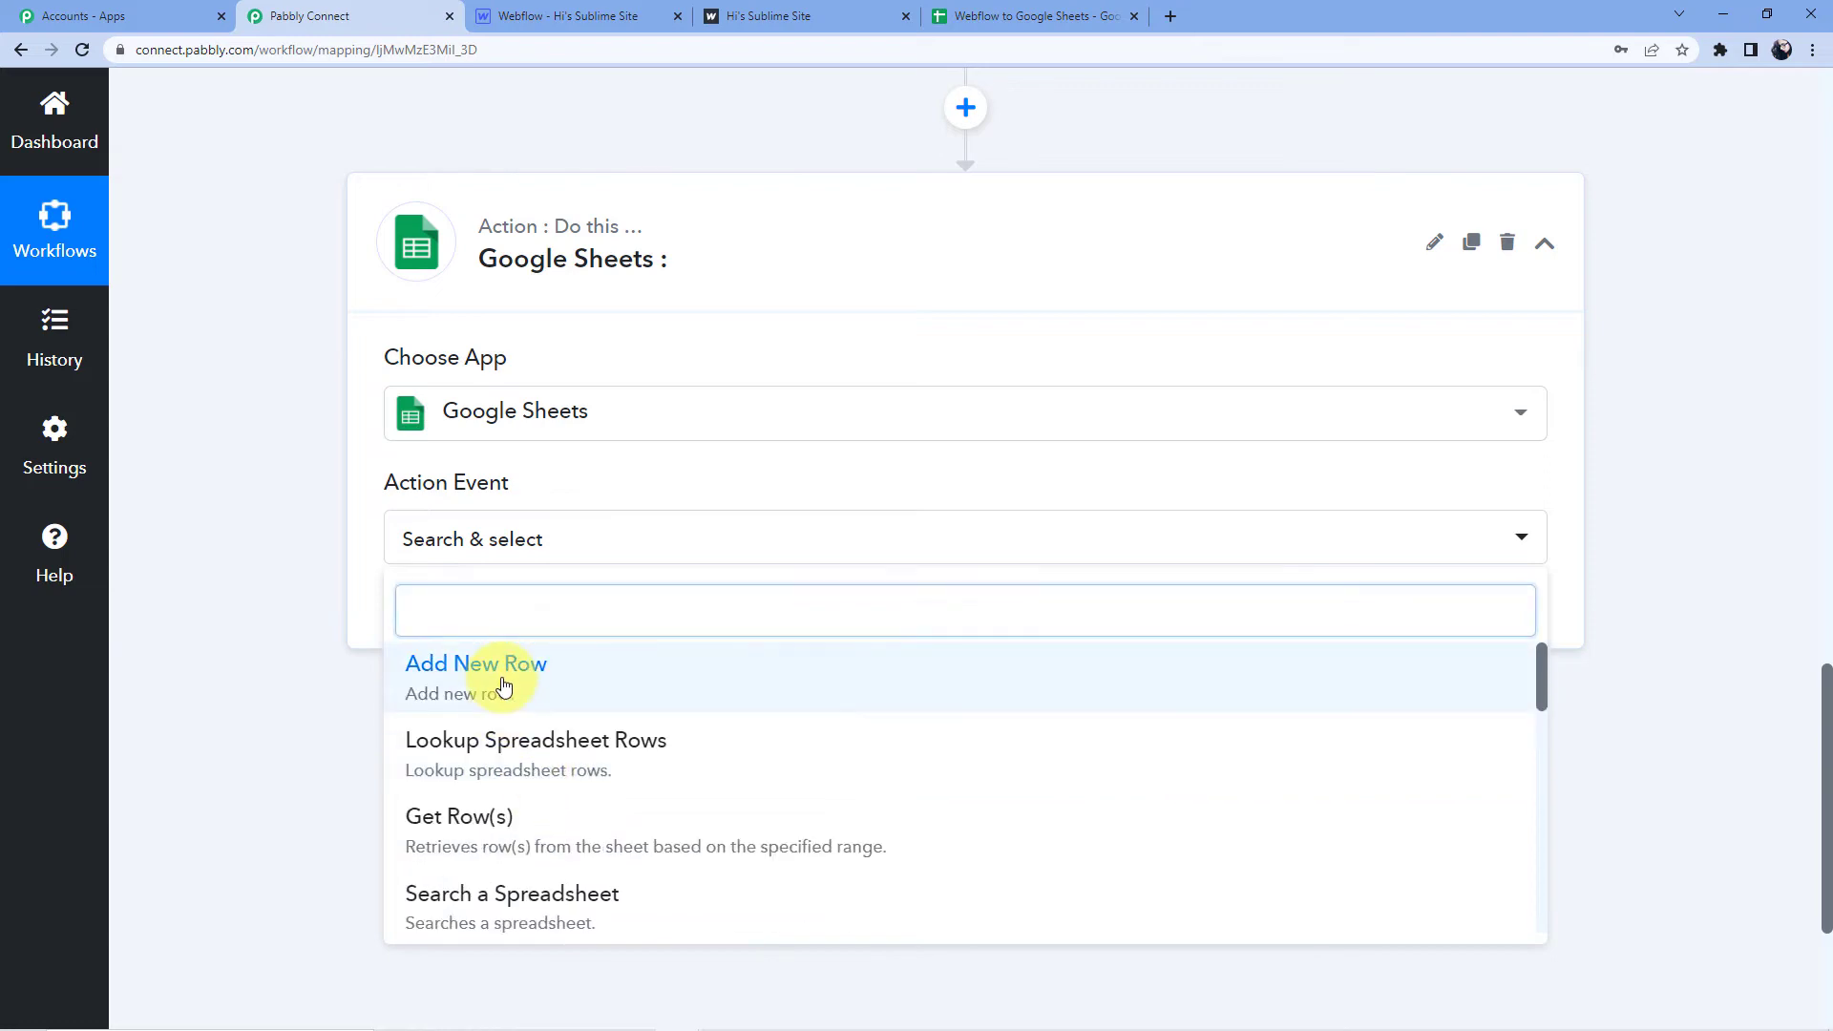
click(503, 688)
scroll(572, 497, down, 1)
click(462, 522)
click(957, 365)
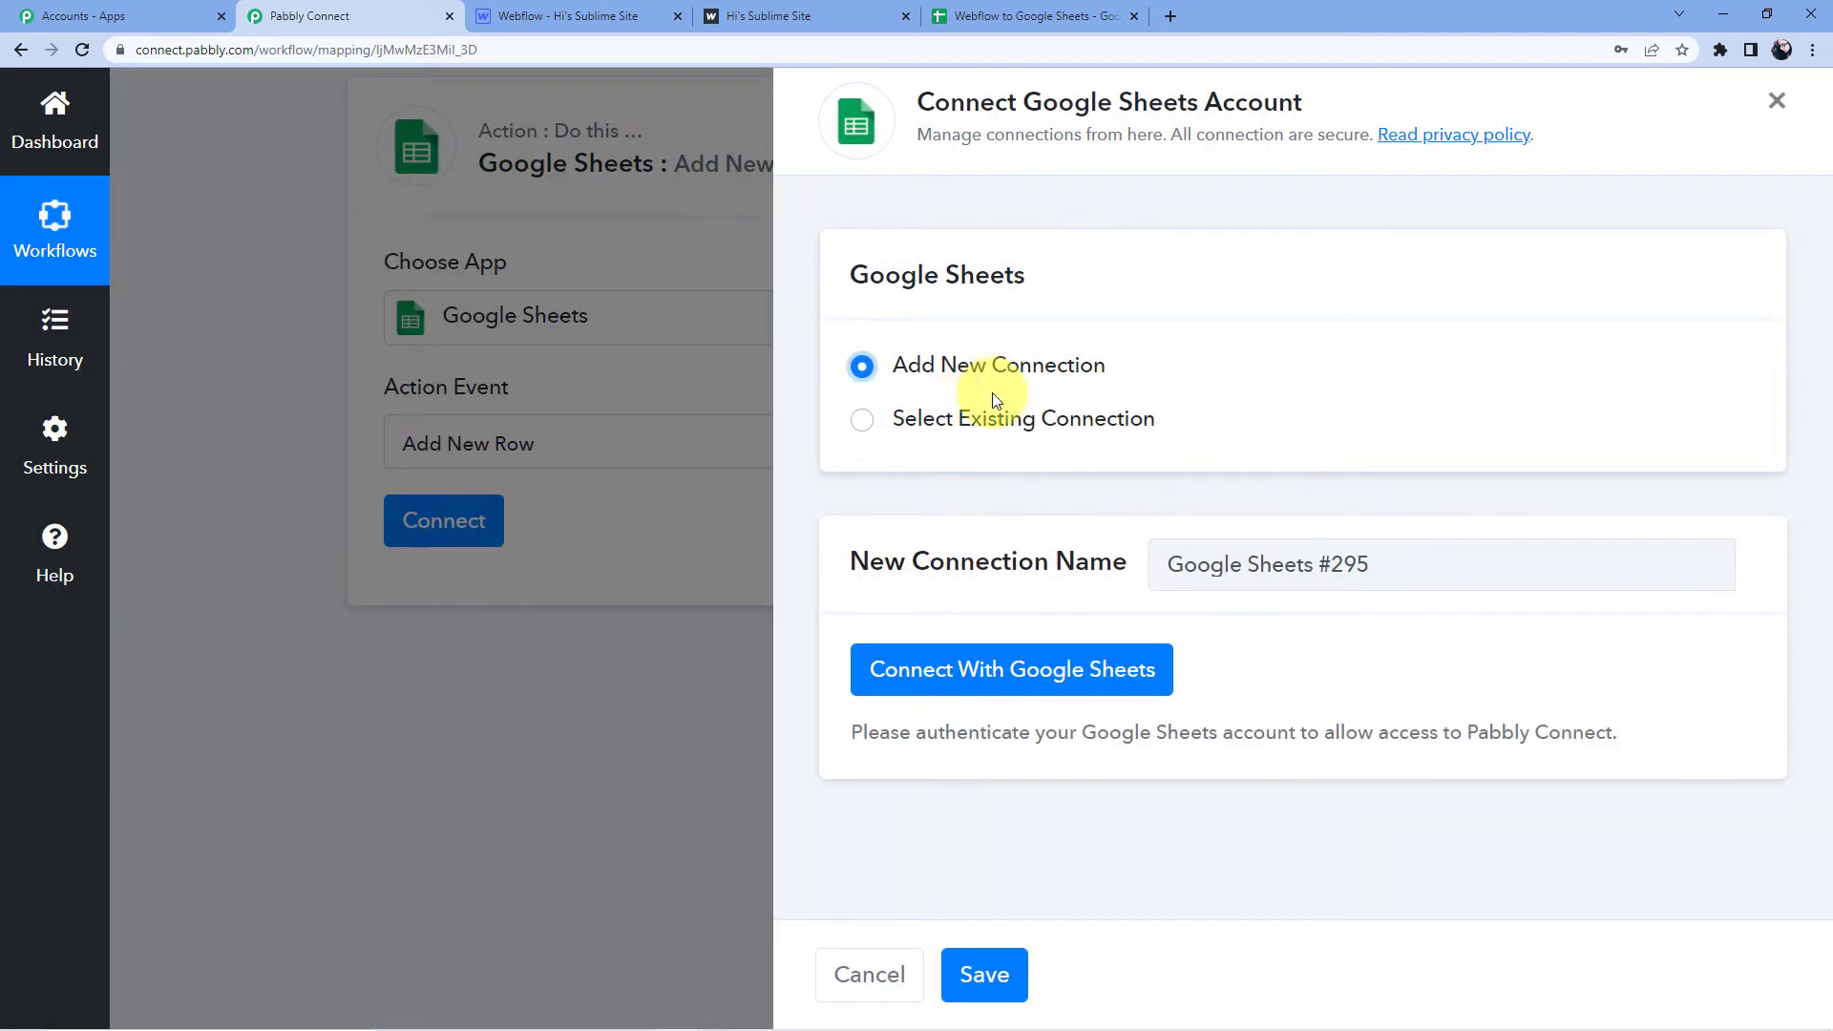
Authorize Pabbly Connect with the first listed Google account to connect Google Sheets.
click(958, 686)
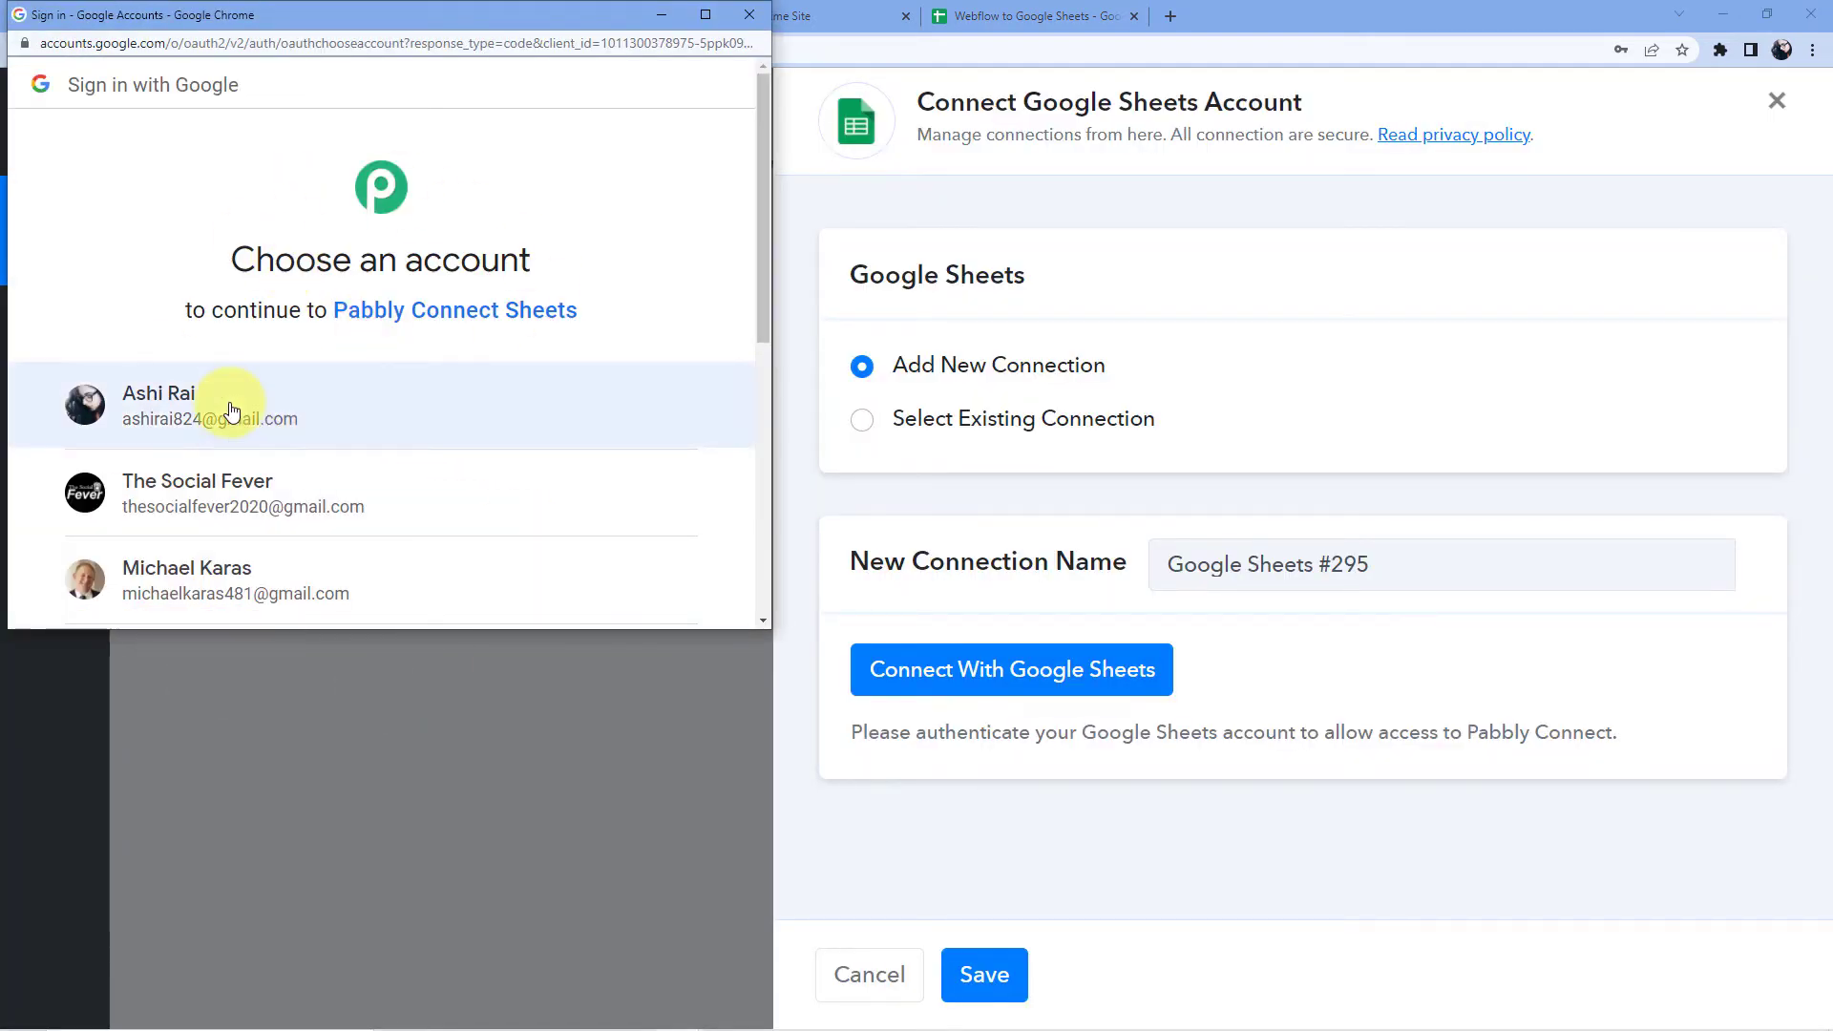
click(233, 410)
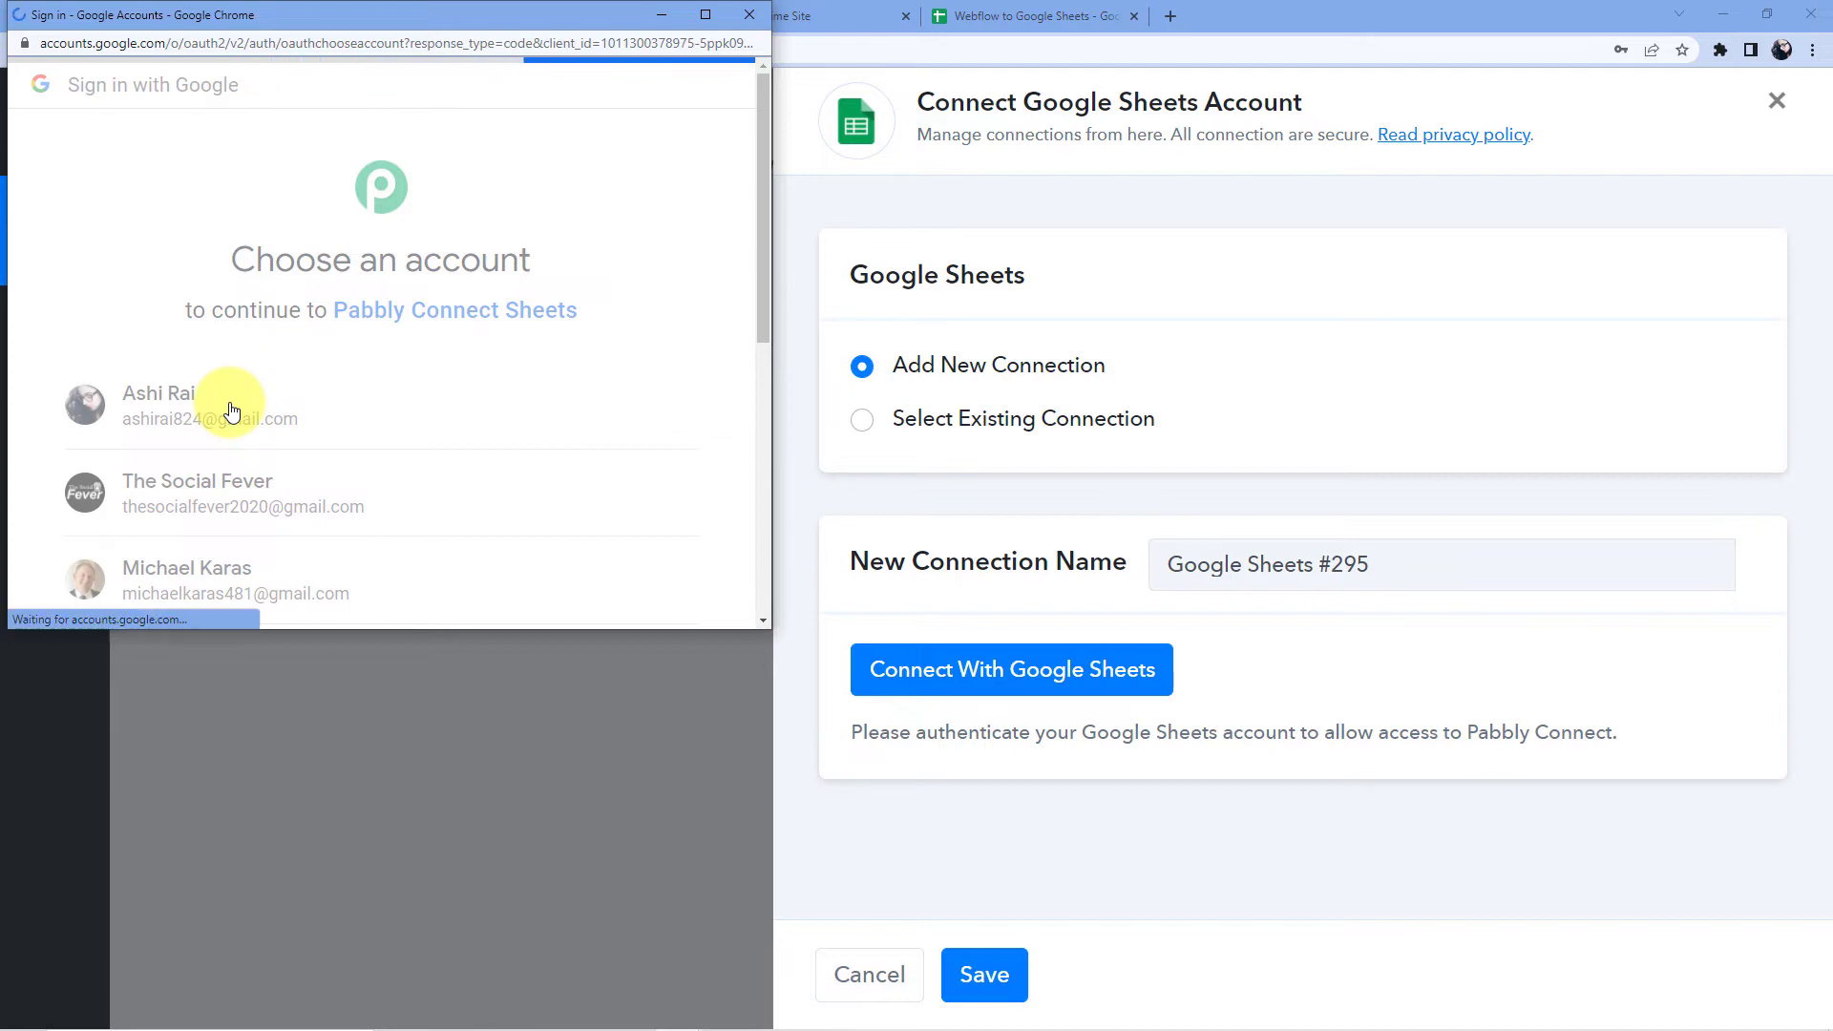
scroll(410, 356, down, 5)
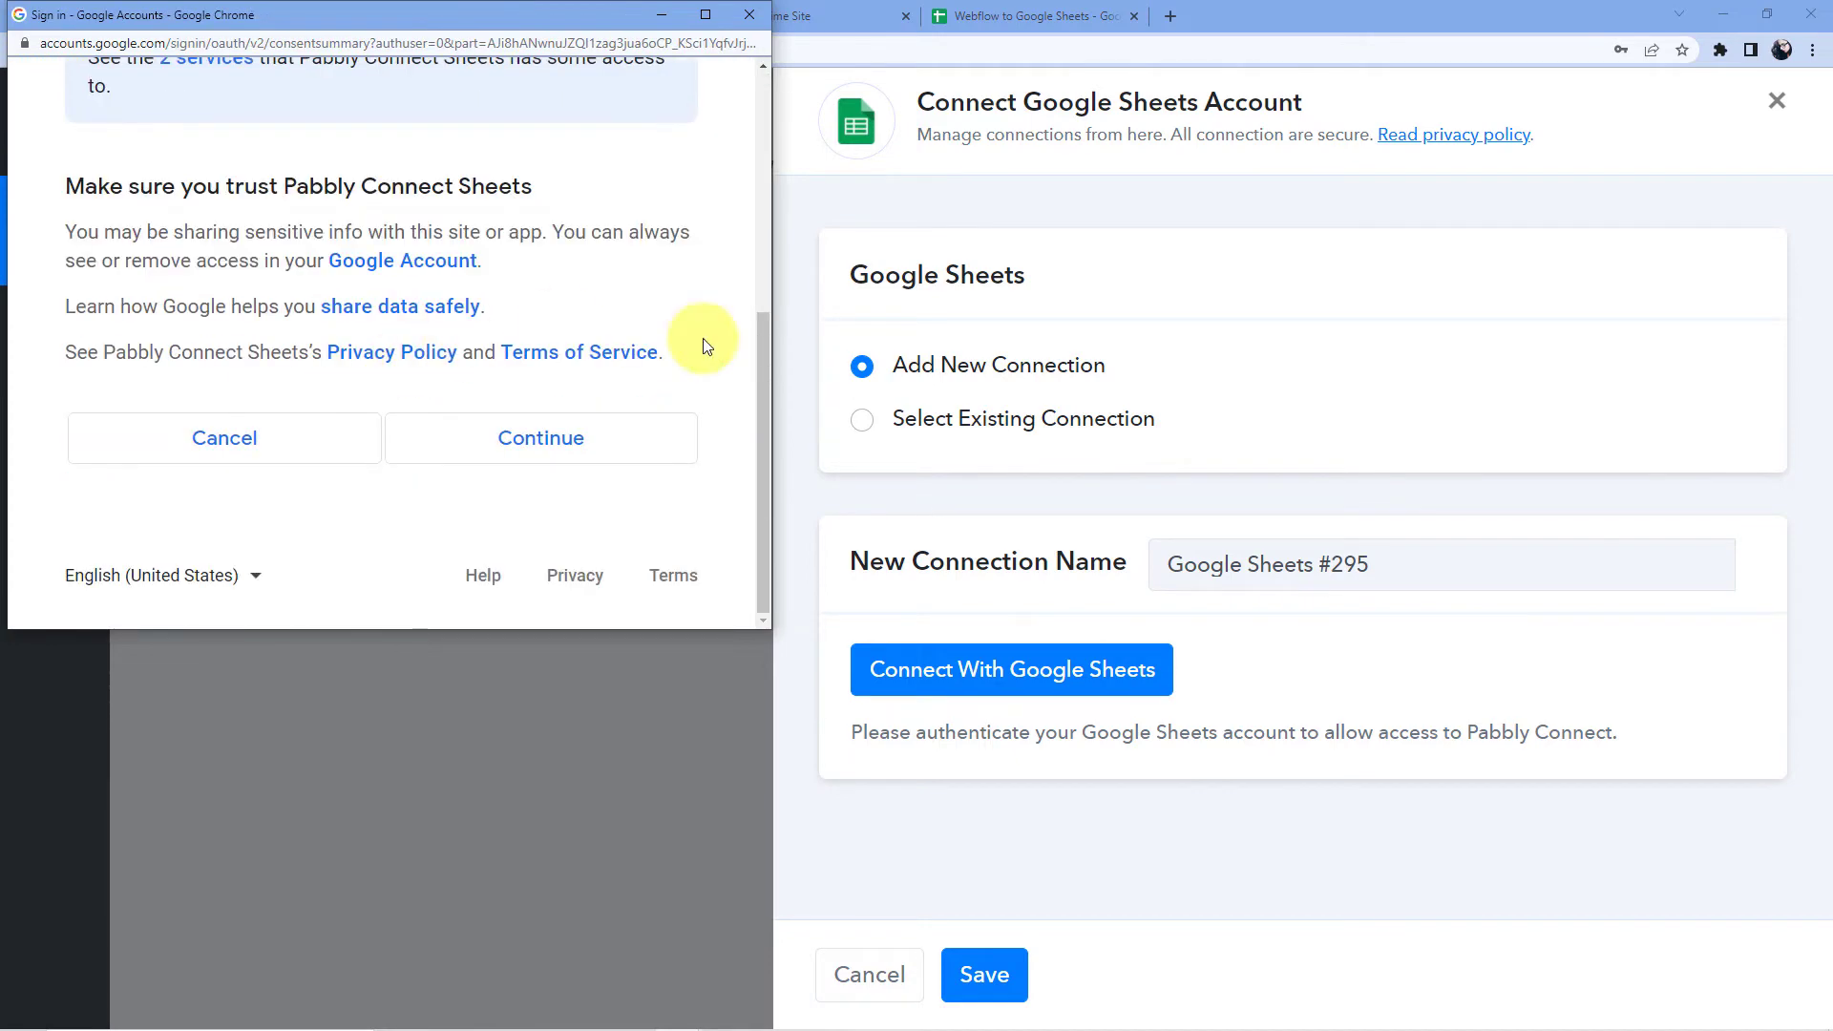
click(592, 452)
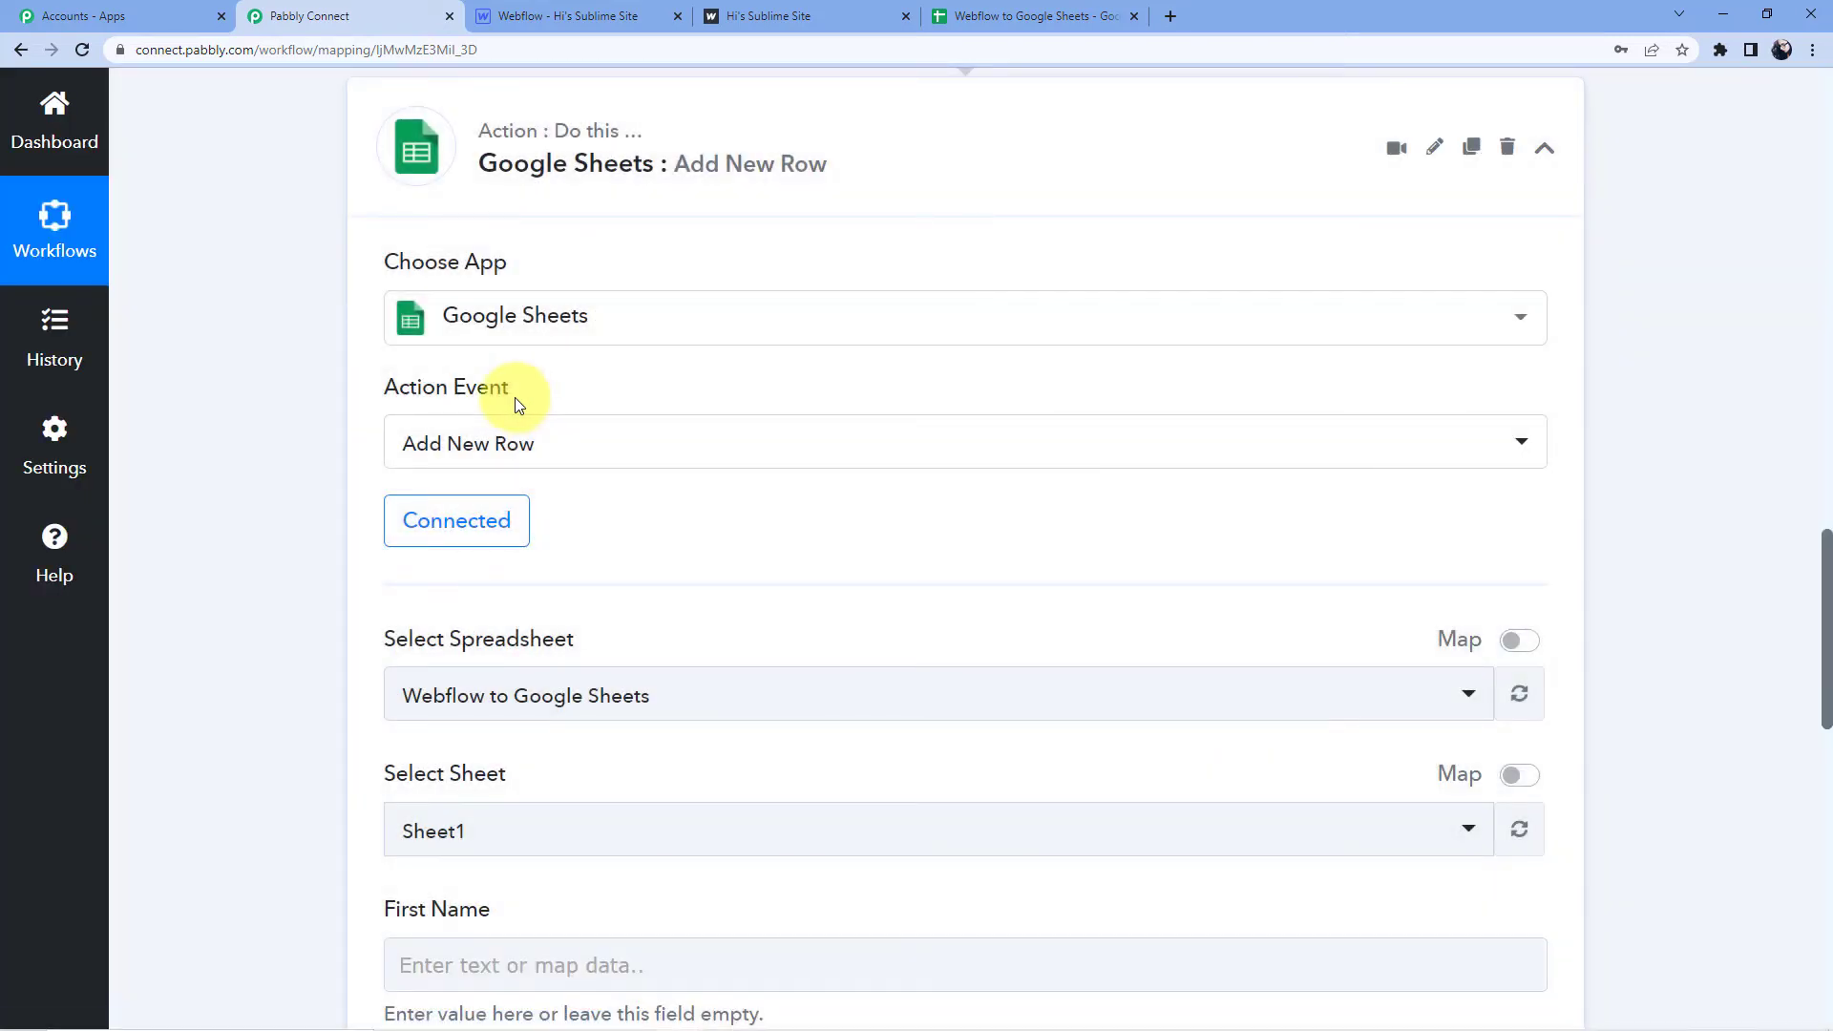
scroll(516, 393, down, 3)
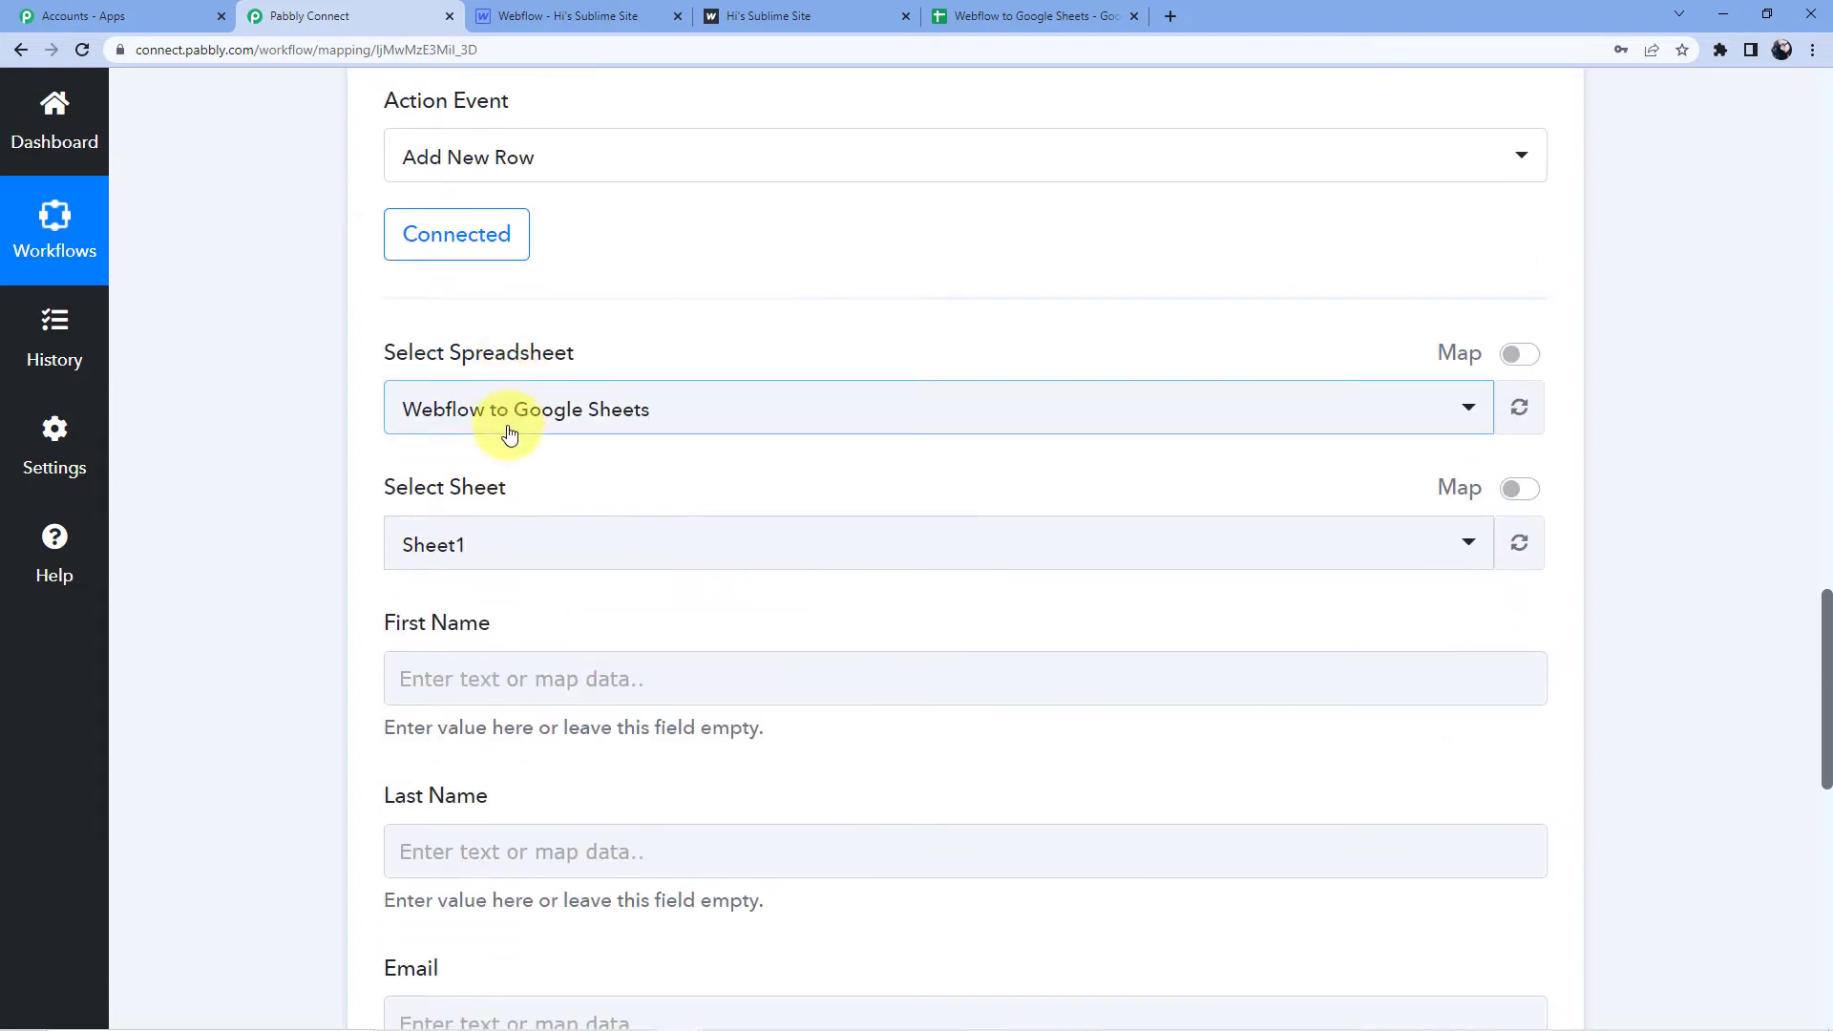
click(993, 12)
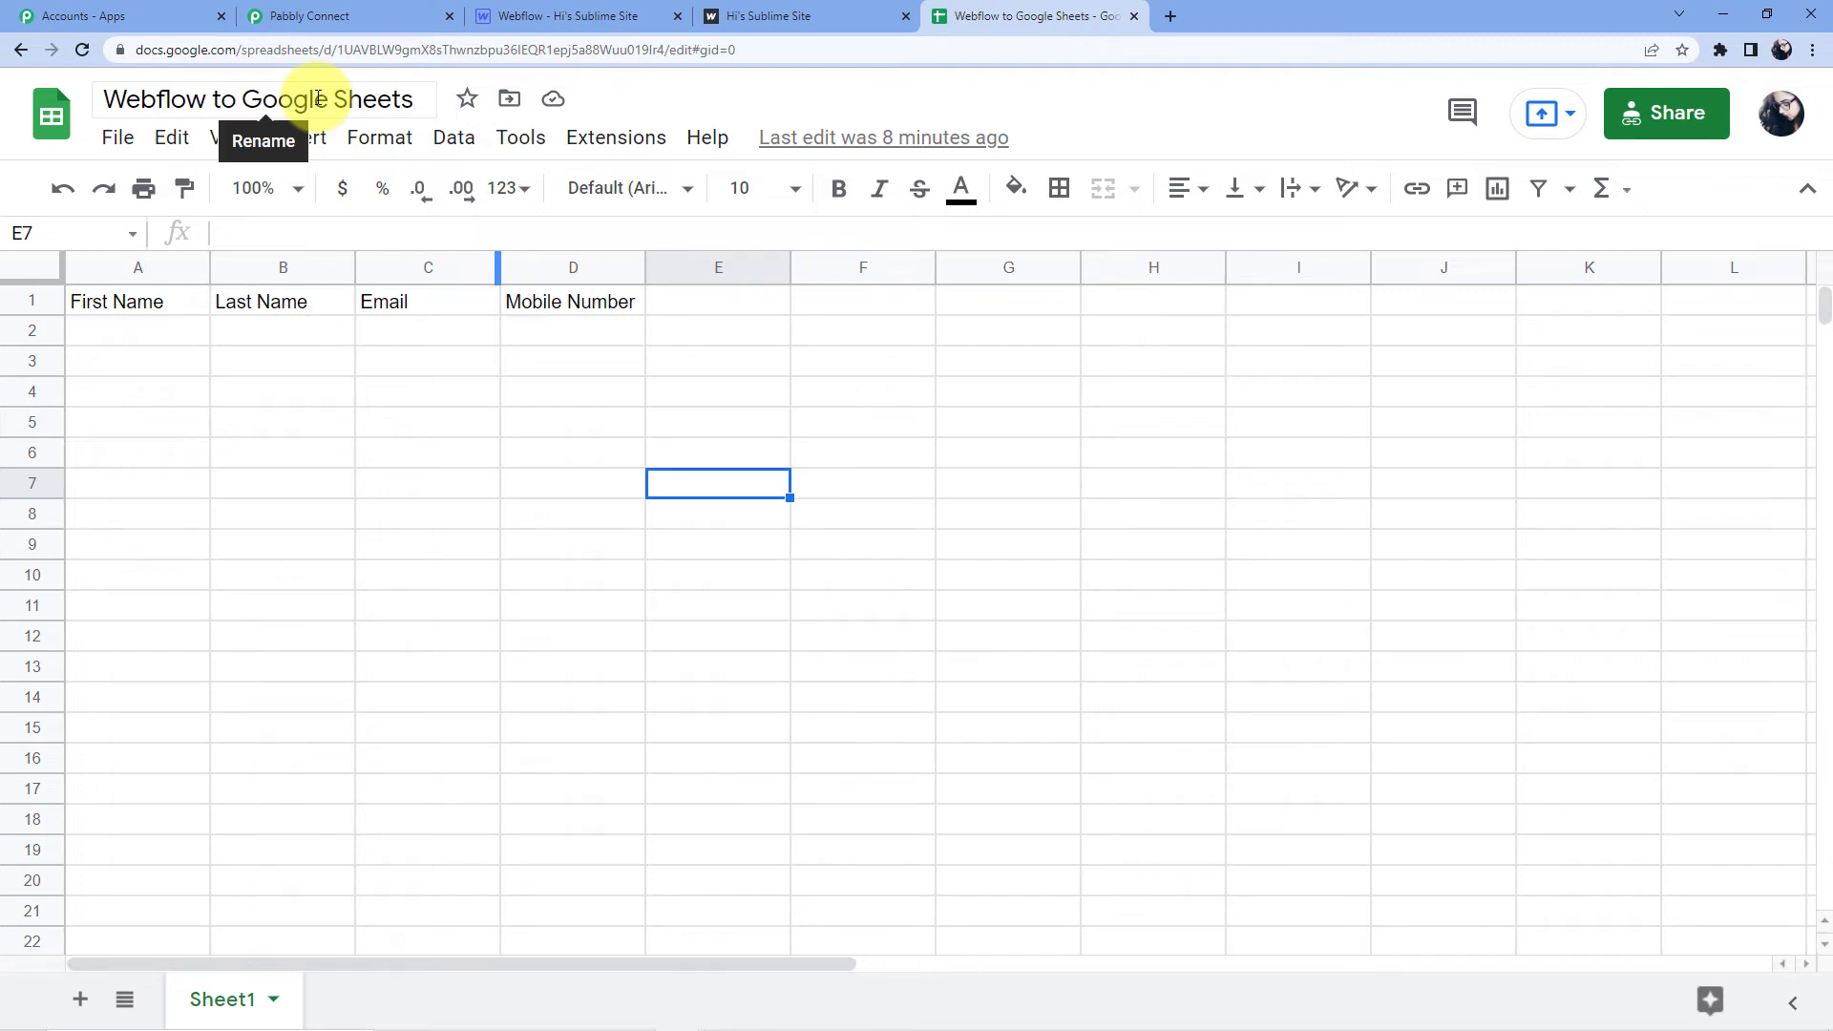
click(315, 15)
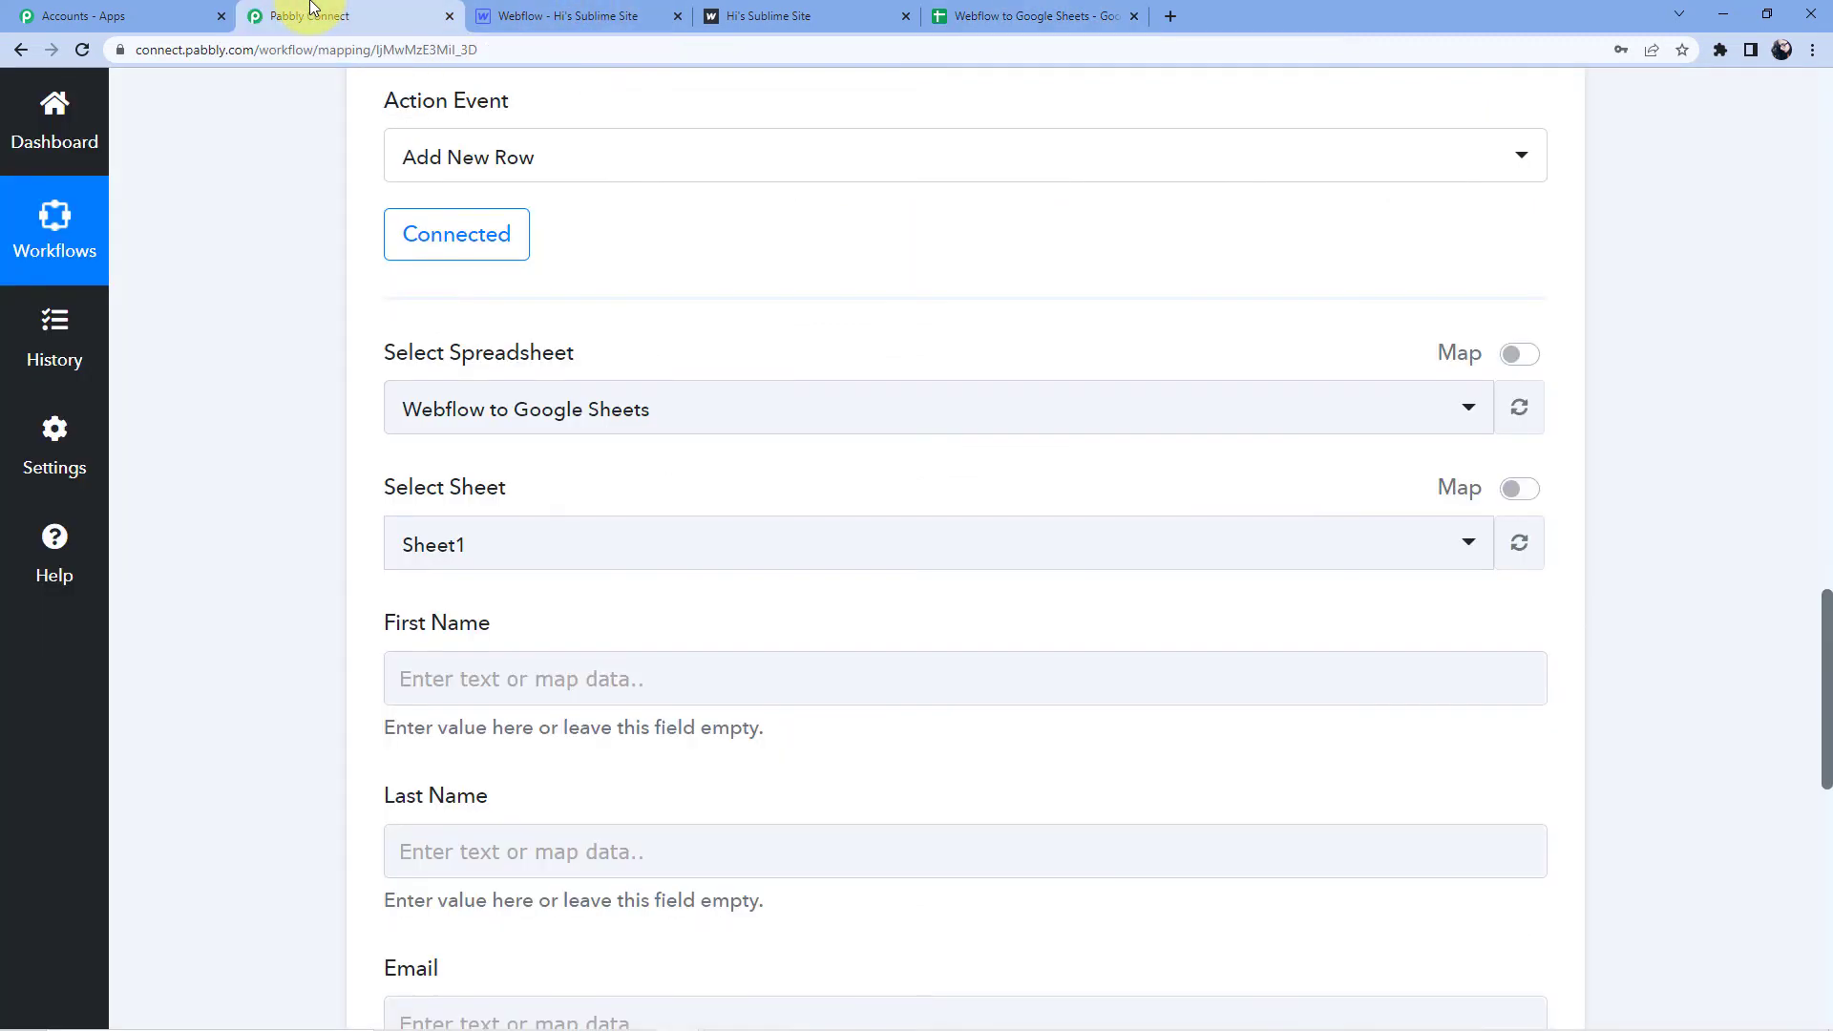
click(539, 408)
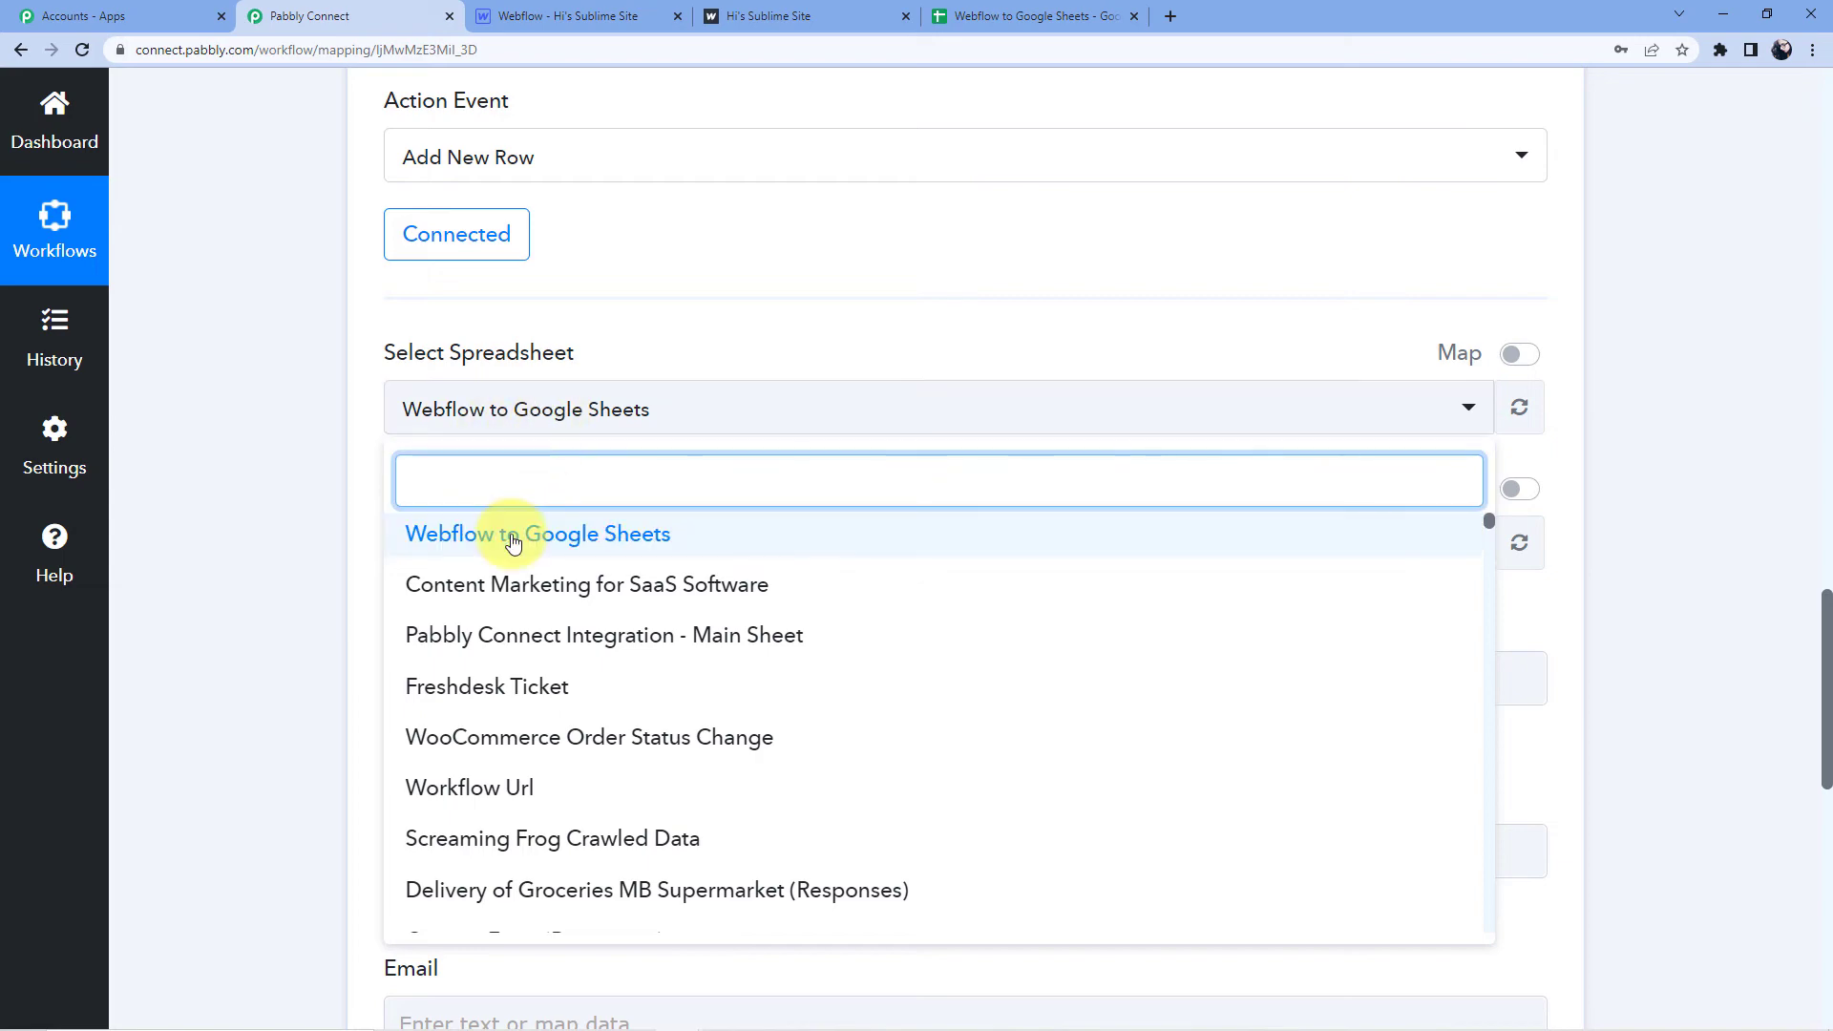
click(525, 532)
scroll(664, 420, down, 4)
scroll(553, 286, up, 4)
scroll(619, 418, up, 12)
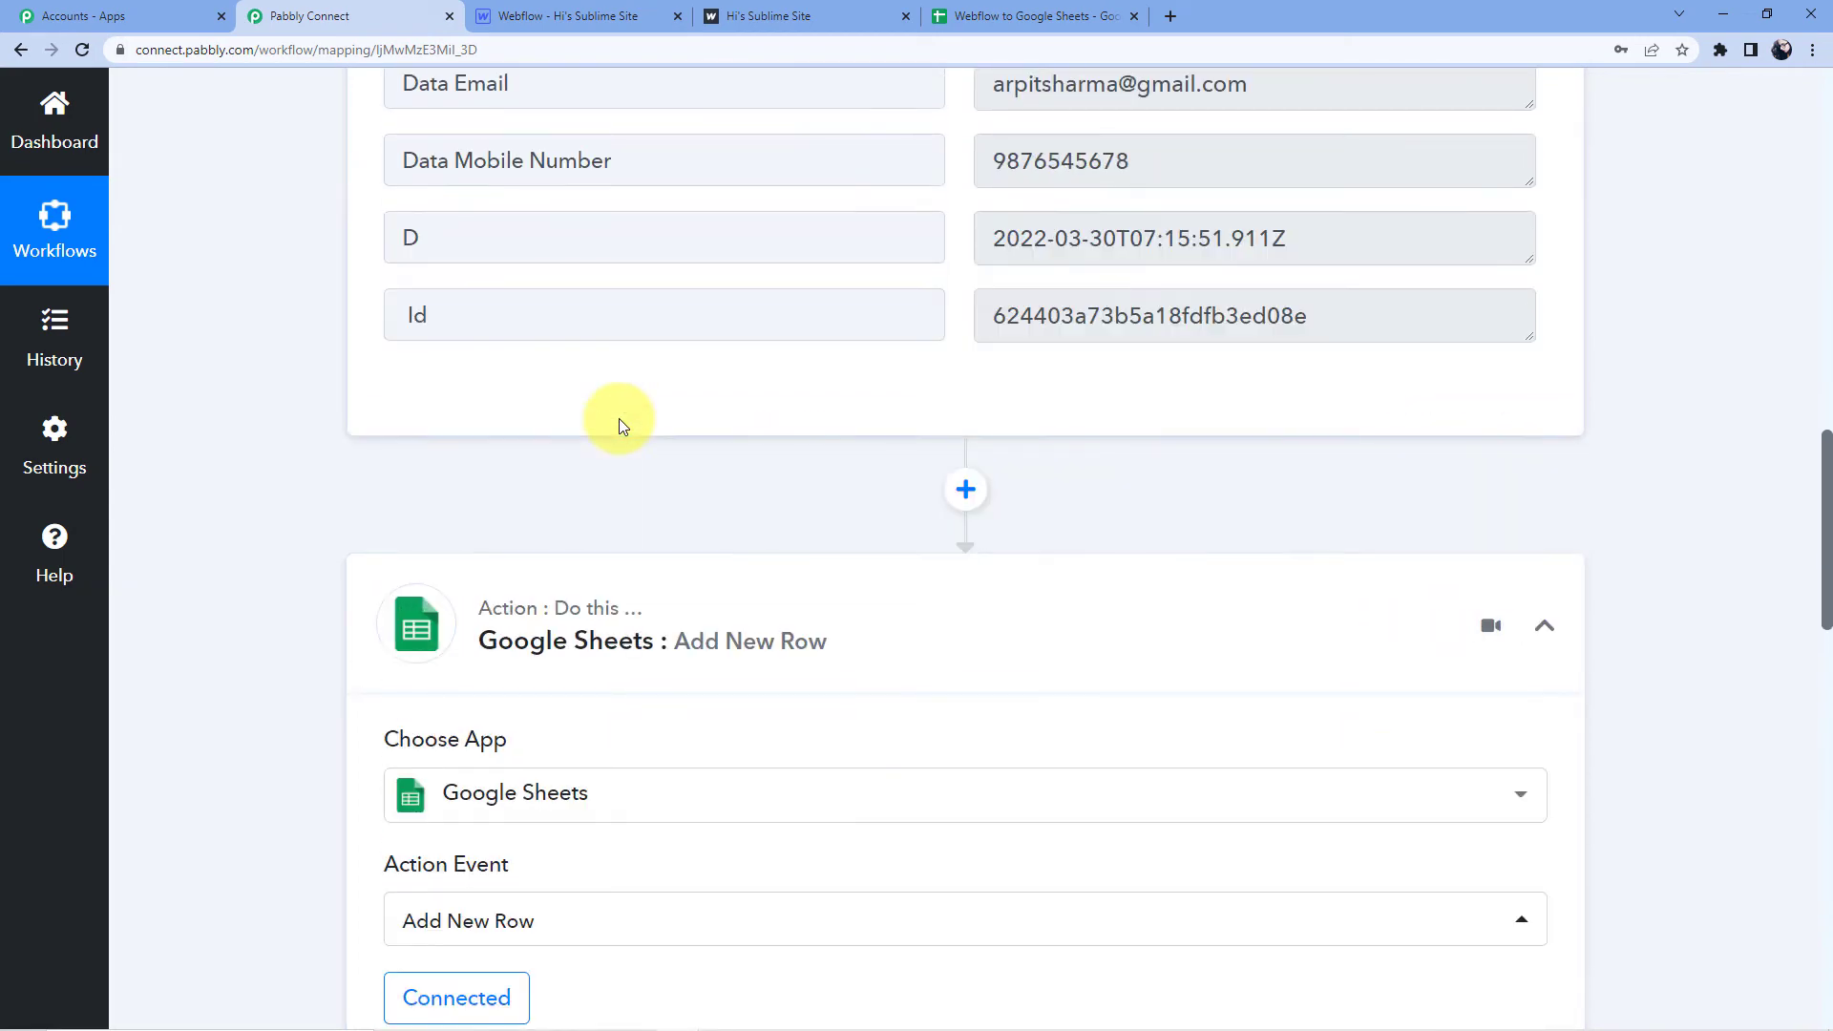
scroll(757, 460, up, 3)
scroll(840, 516, down, 4)
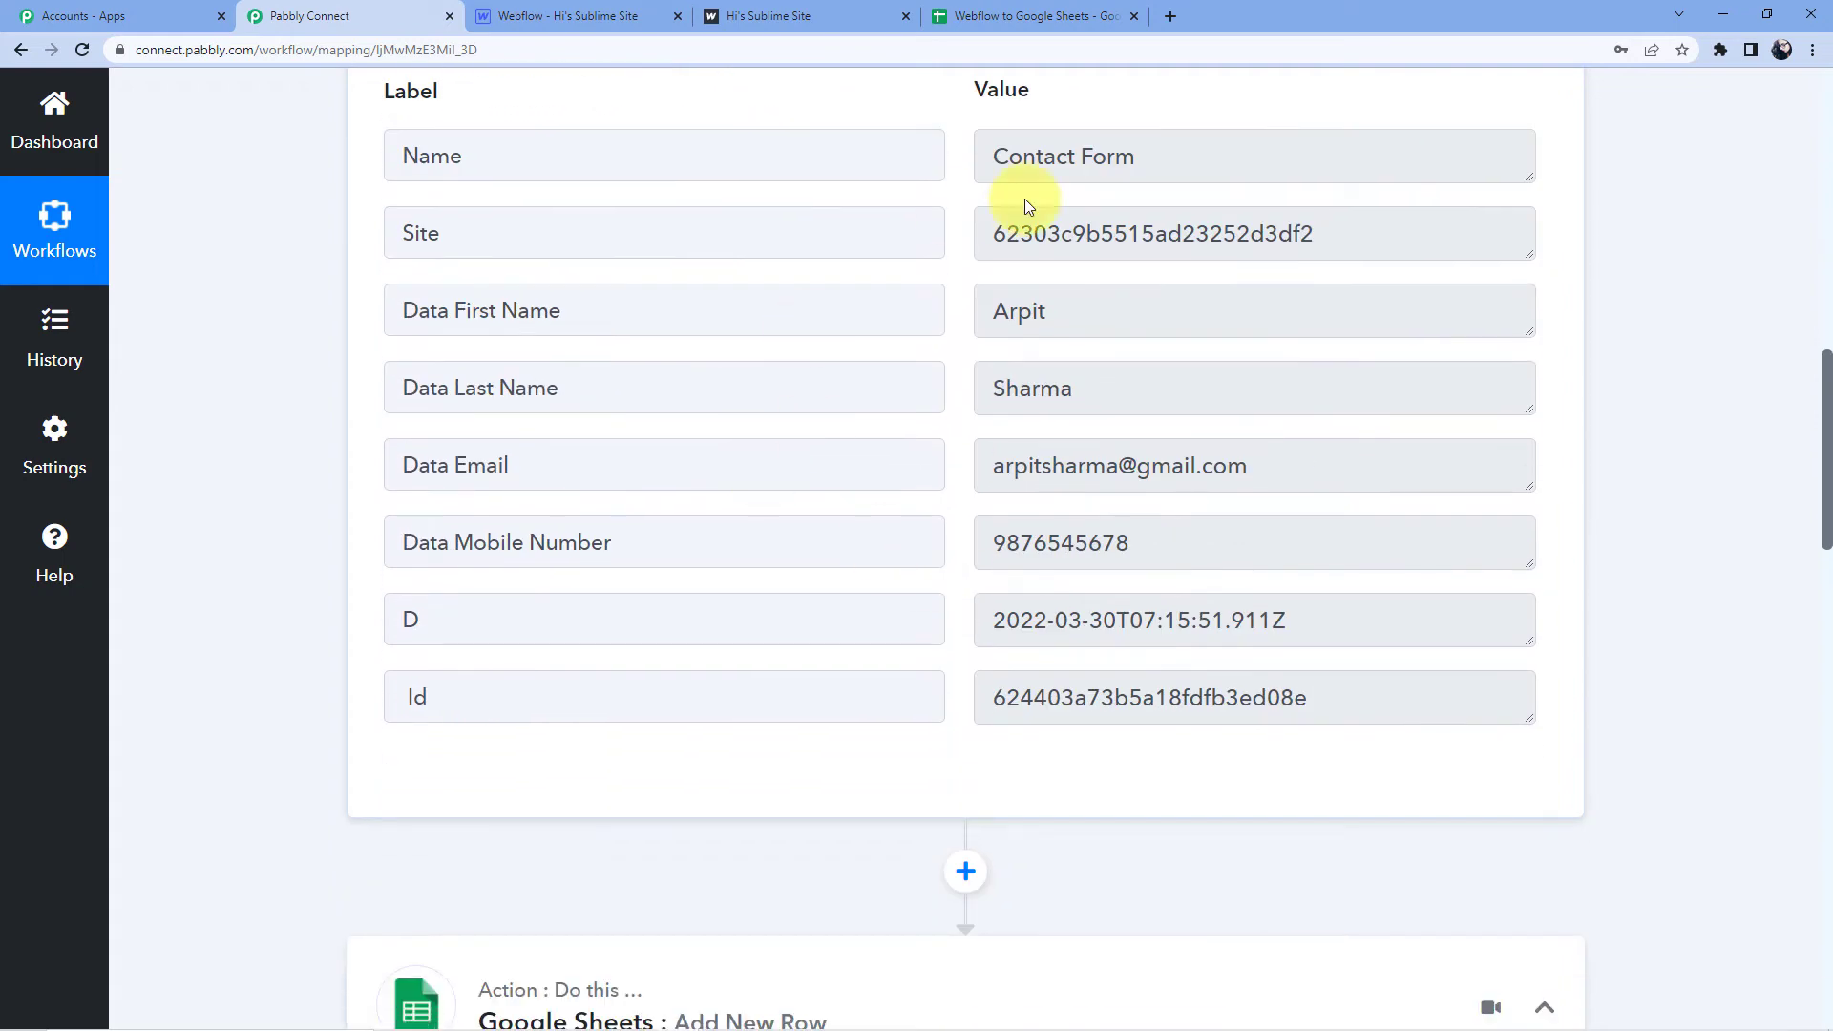
scroll(296, 406, down, 14)
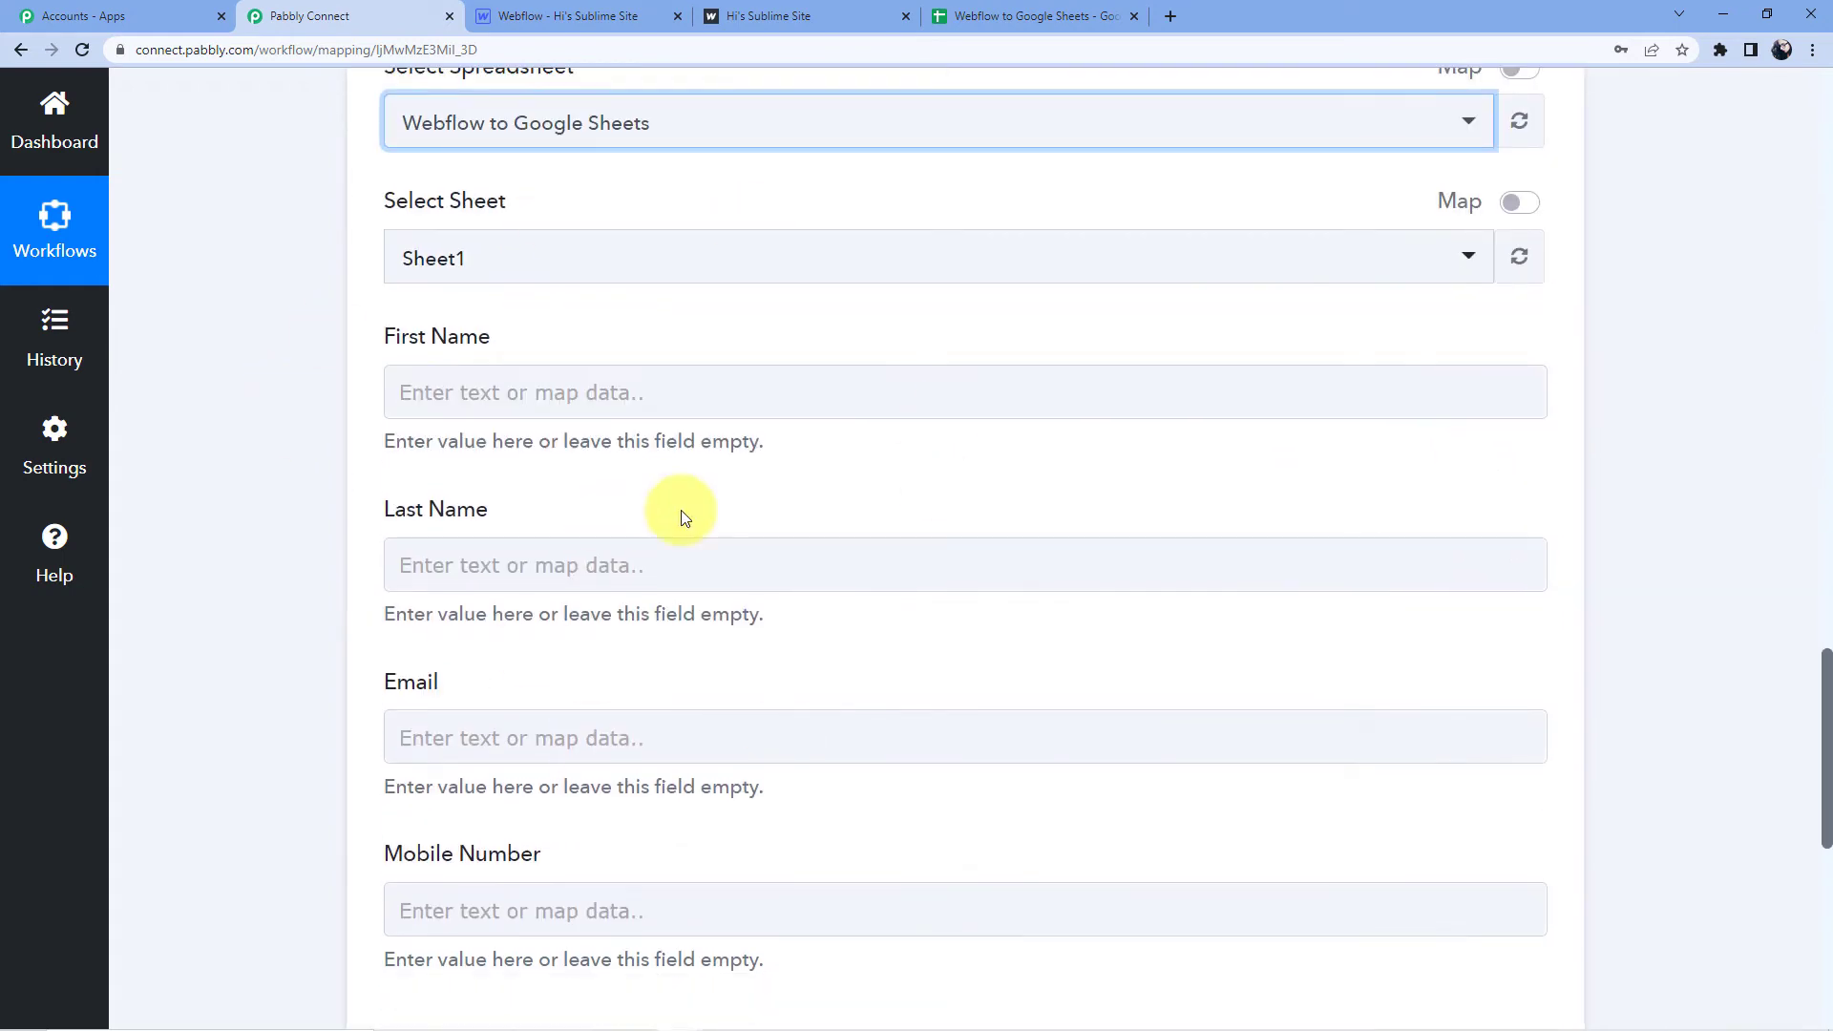
Map the Webflow submission's Data Last Name into the Last Name column.
click(519, 384)
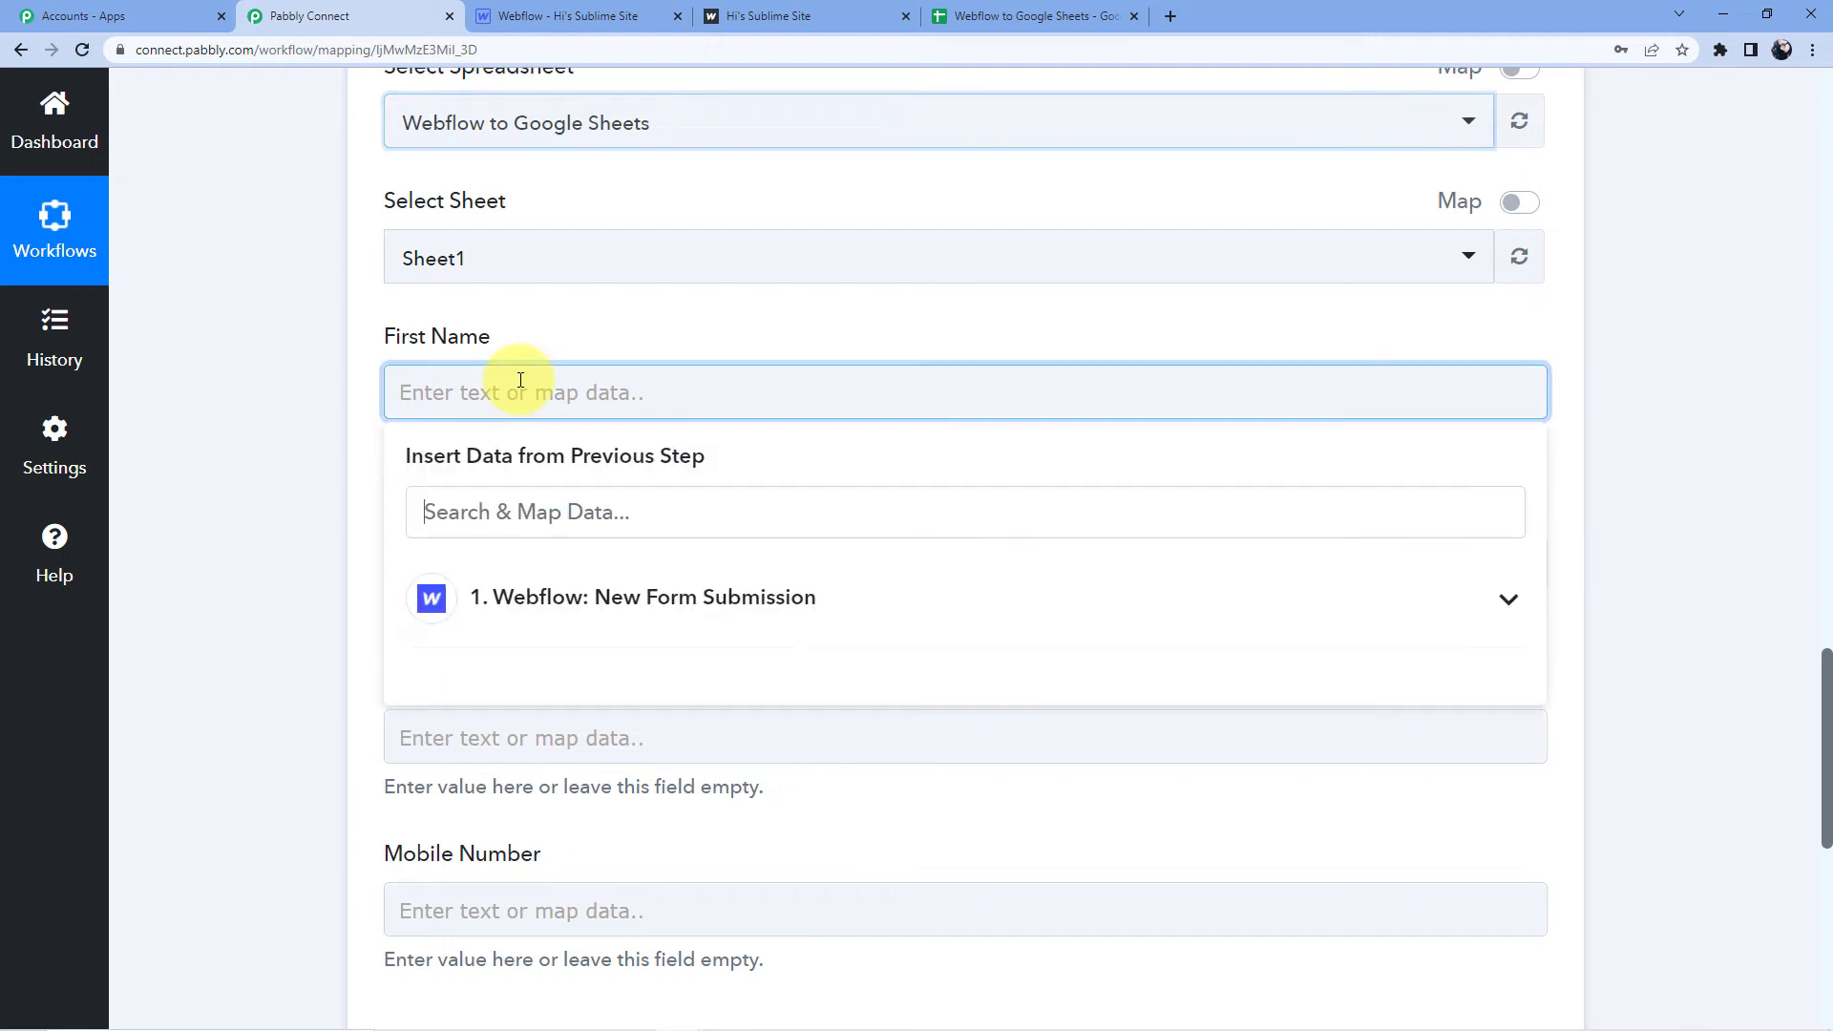
scroll(564, 439, down, 2)
click(565, 445)
scroll(572, 382, down, 3)
click(191, 311)
scroll(270, 404, up, 2)
click(437, 428)
scroll(598, 450, down, 3)
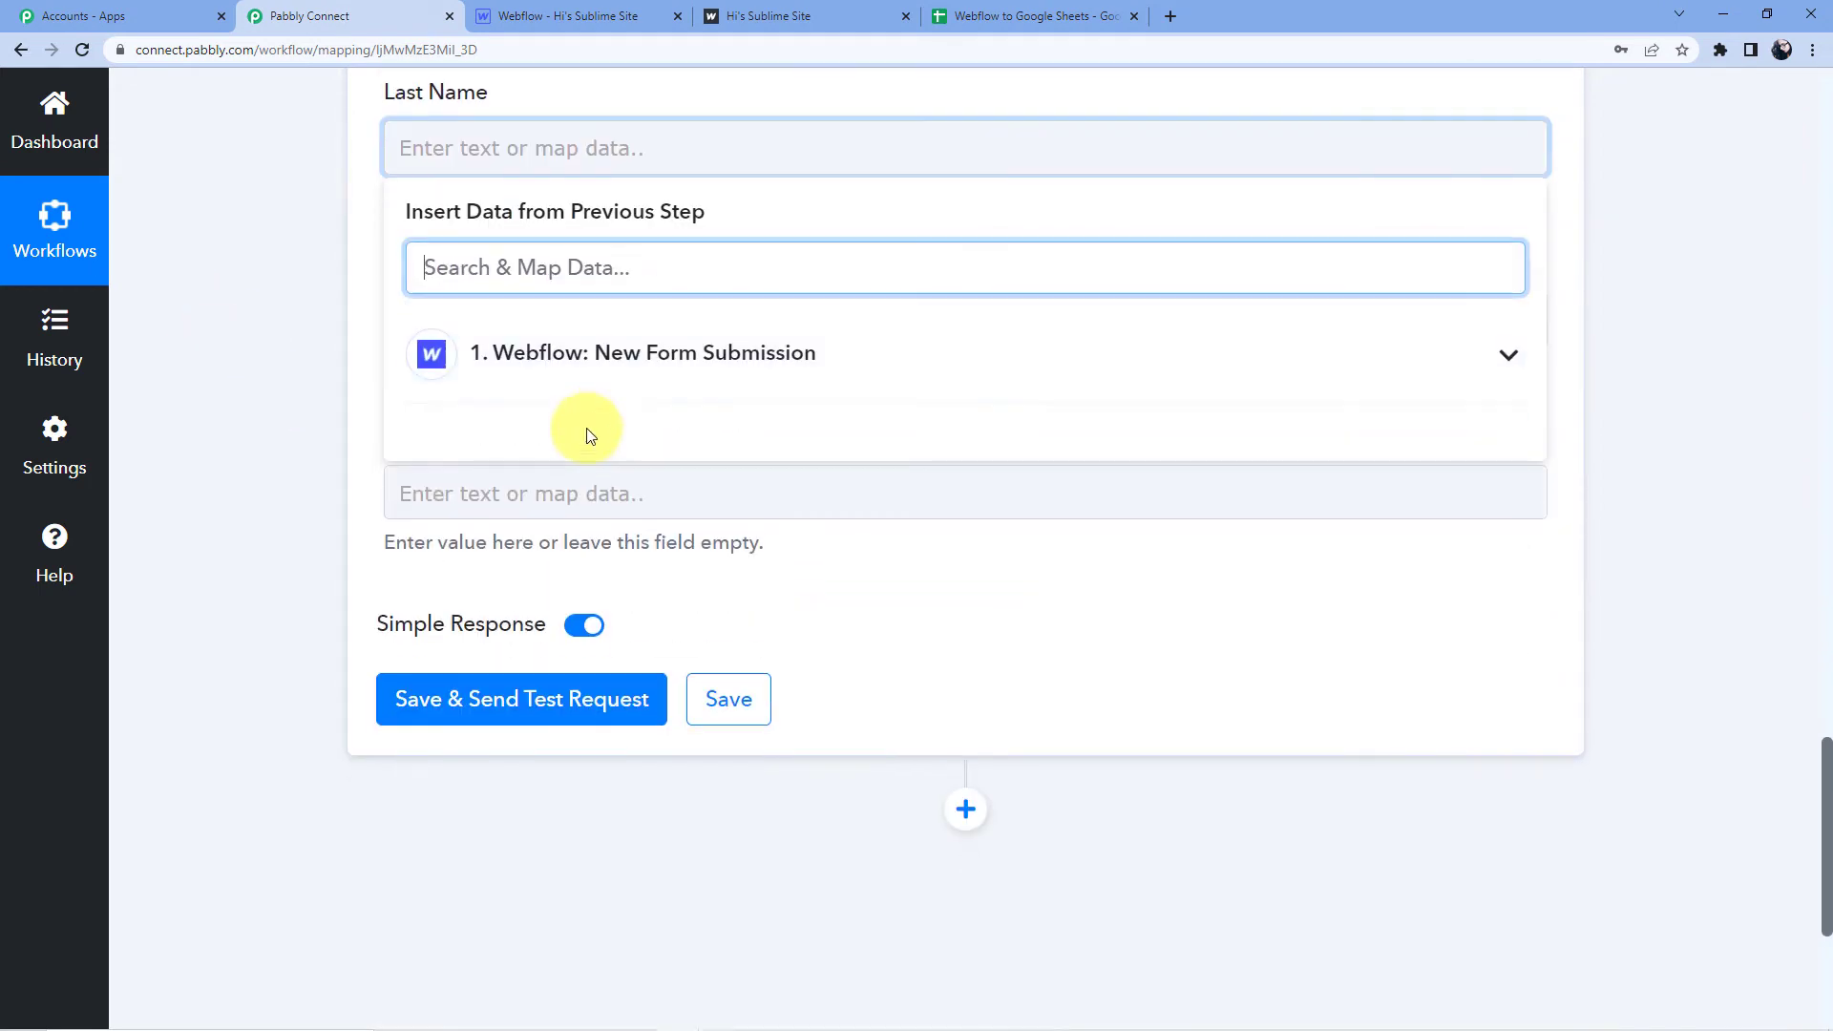
click(611, 360)
click(636, 585)
Map the submission's Data Email into the Email column.
click(204, 421)
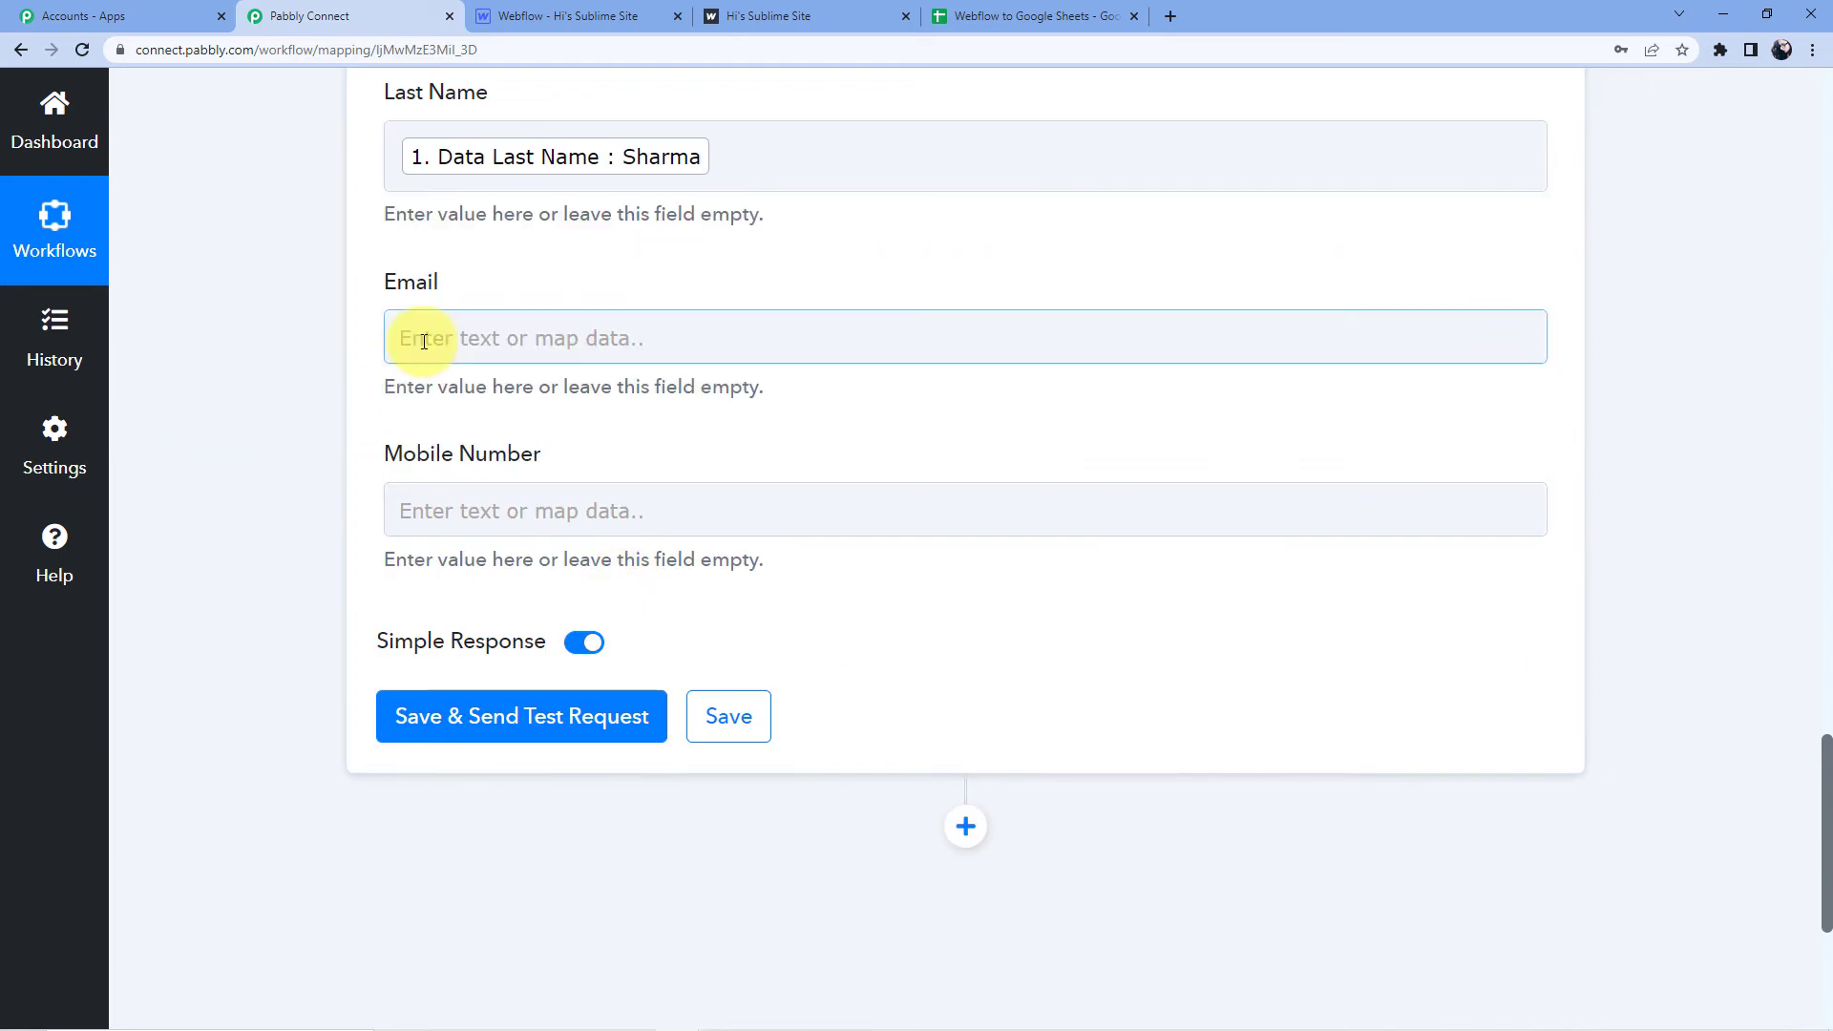
click(417, 336)
click(557, 580)
scroll(736, 585, down, 1)
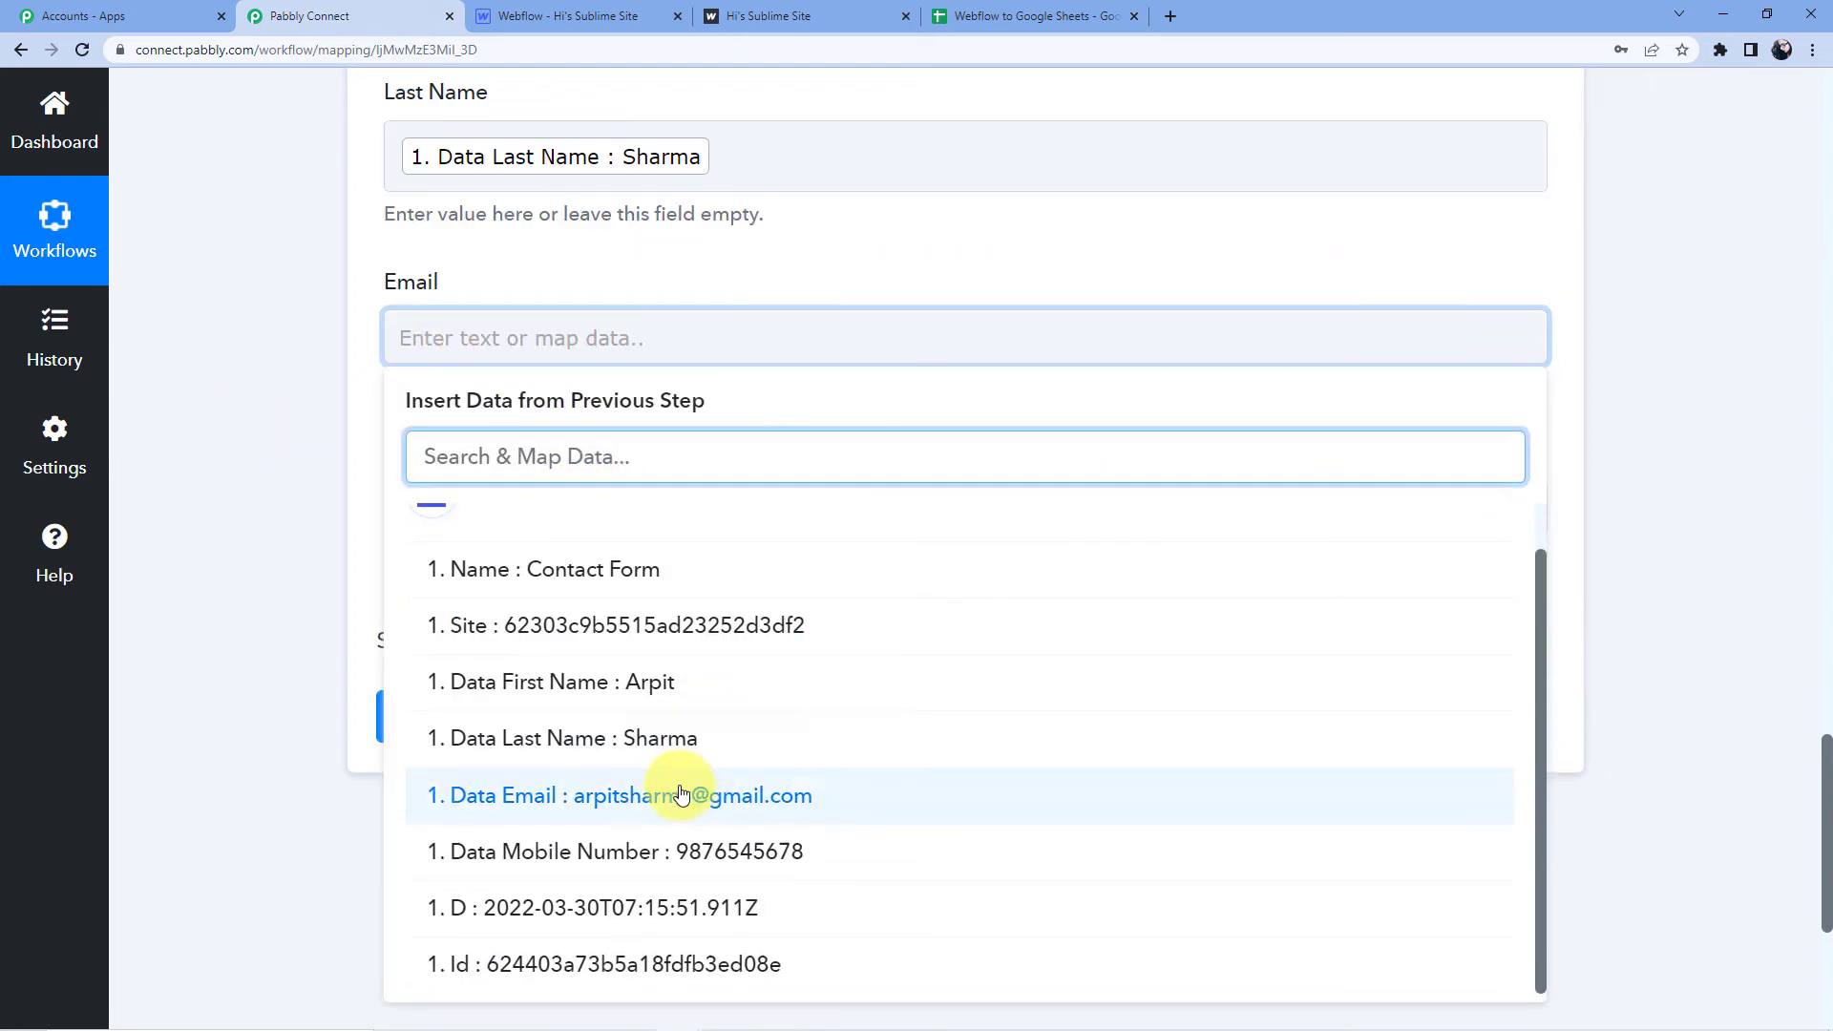
click(662, 798)
click(213, 386)
scroll(491, 340, down, 3)
Map Data Mobile Number into Mobile Number, then save and send a test request.
click(572, 243)
click(614, 442)
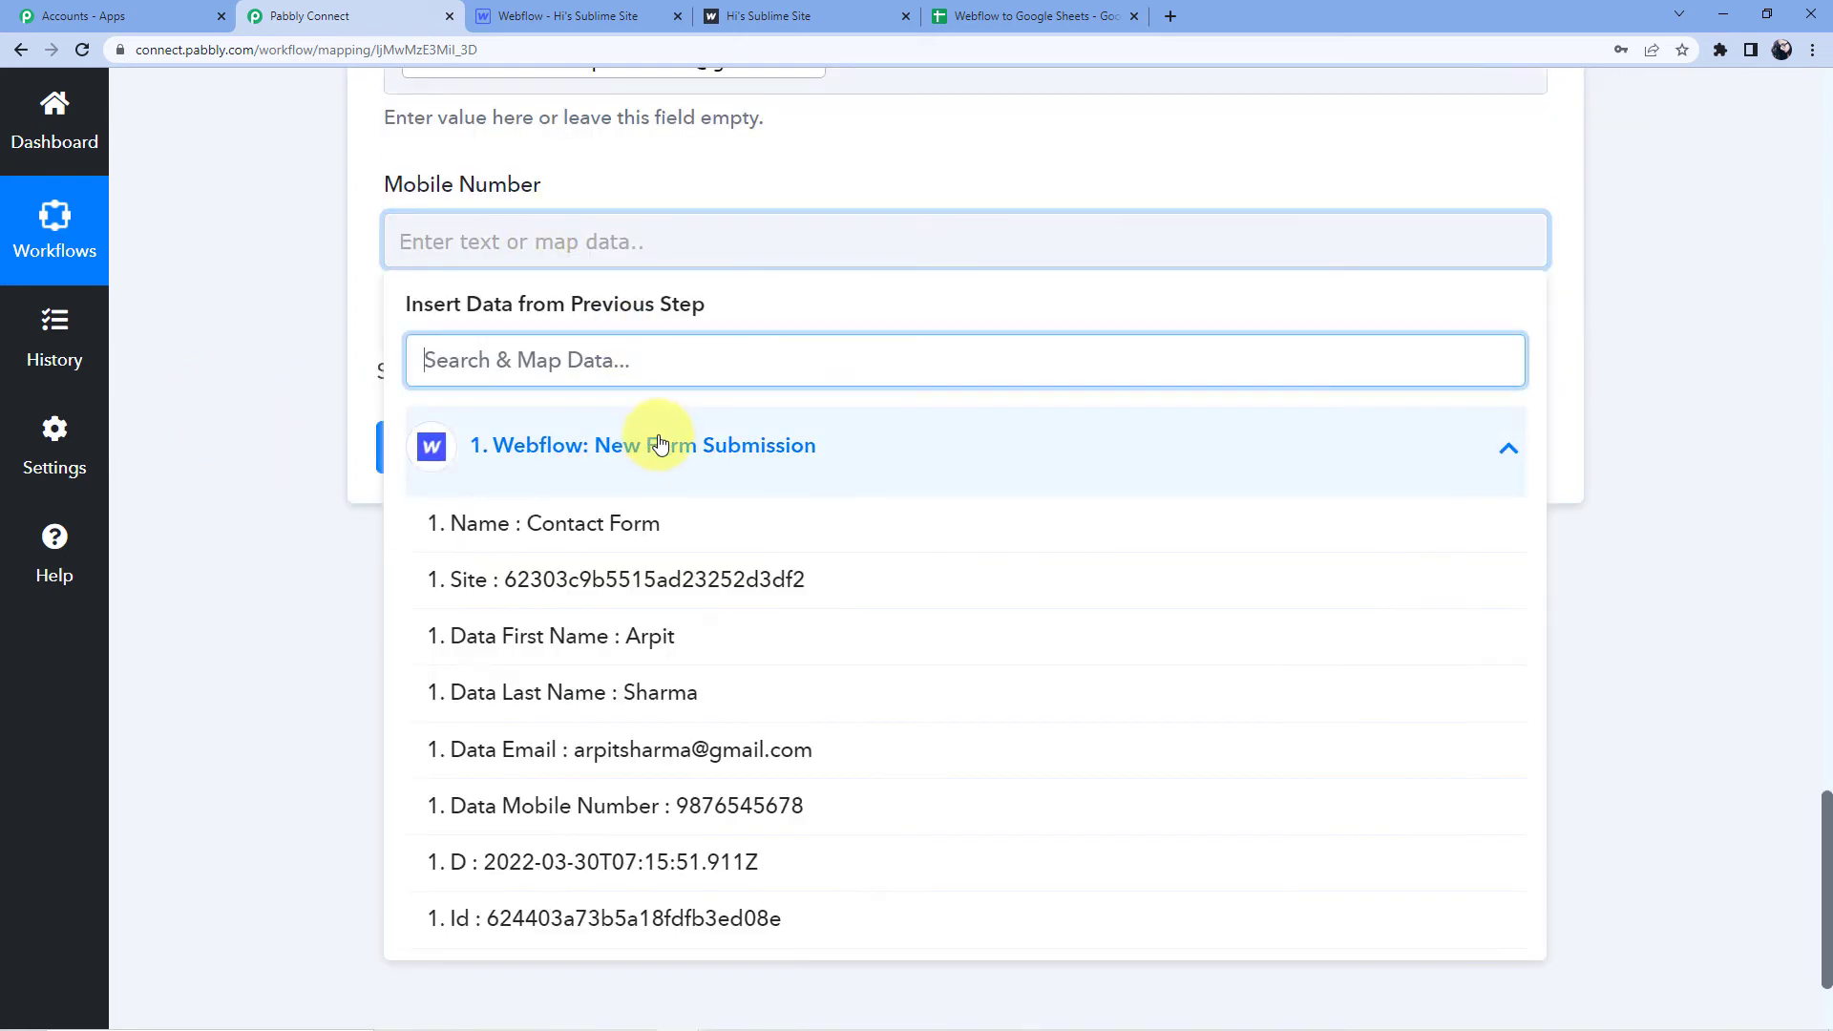
scroll(640, 515, down, 2)
click(694, 610)
scroll(429, 573, up, 4)
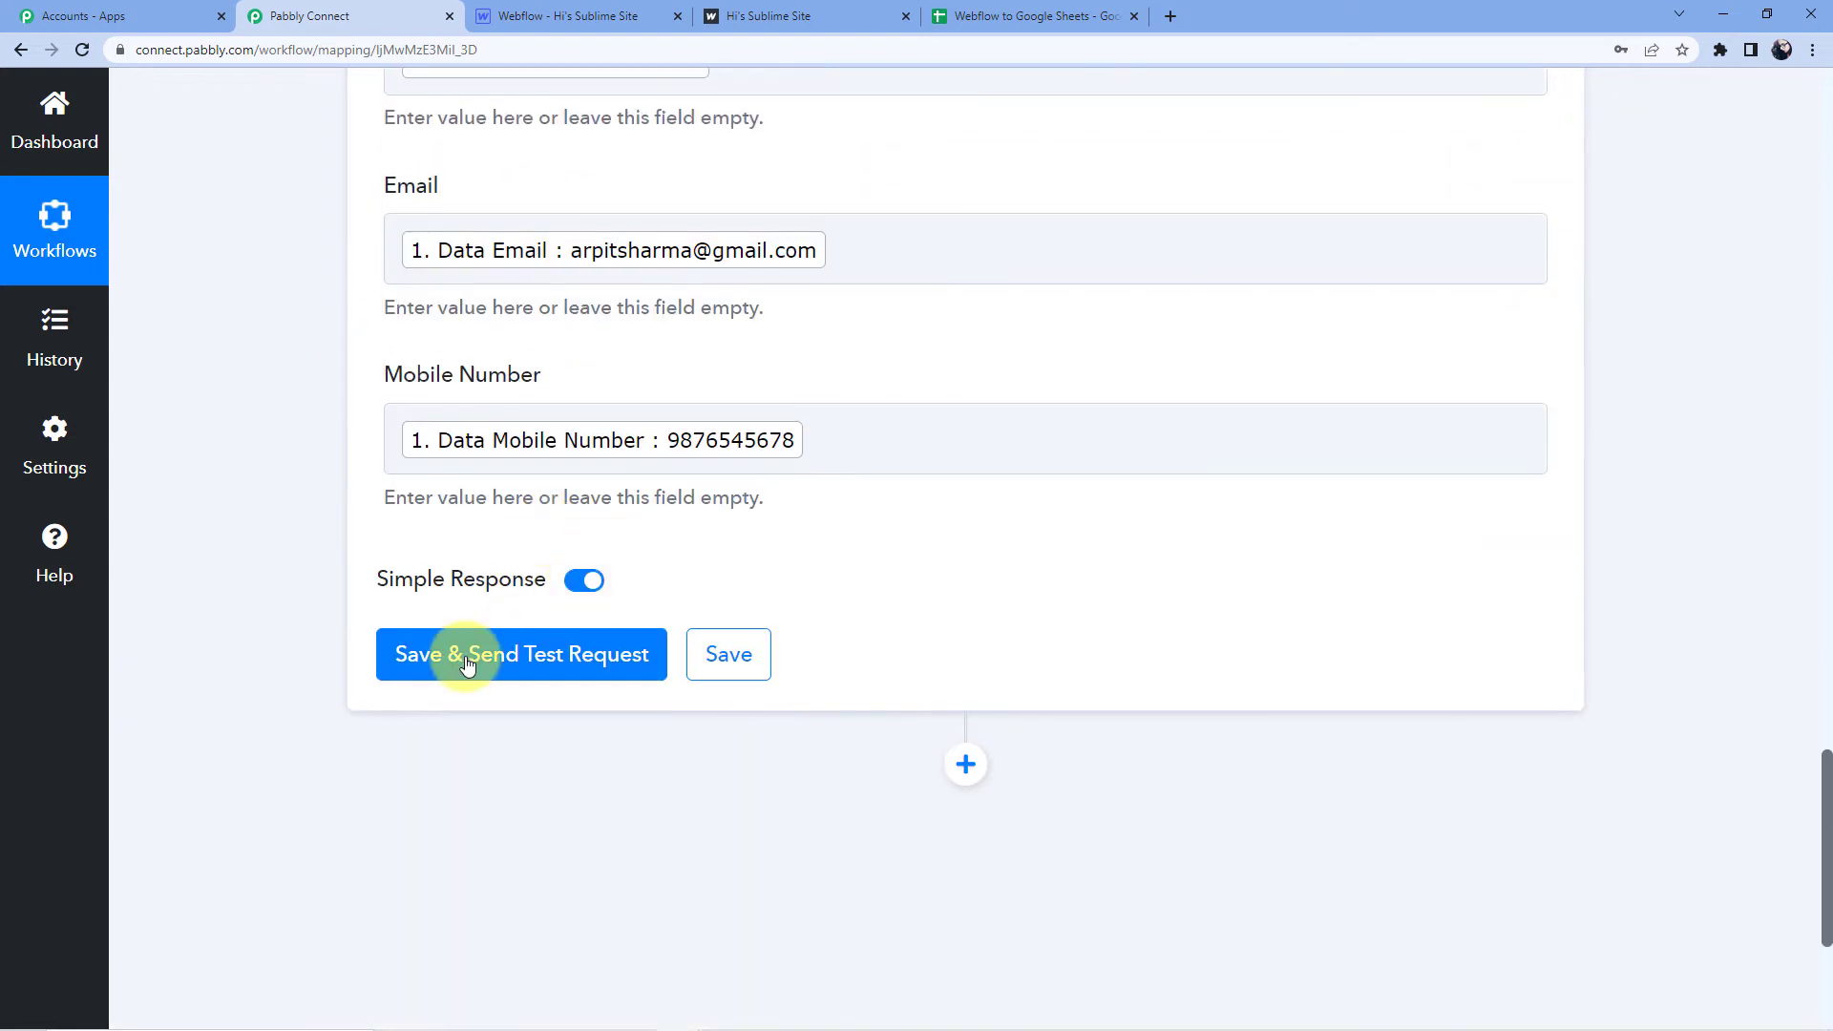
click(471, 653)
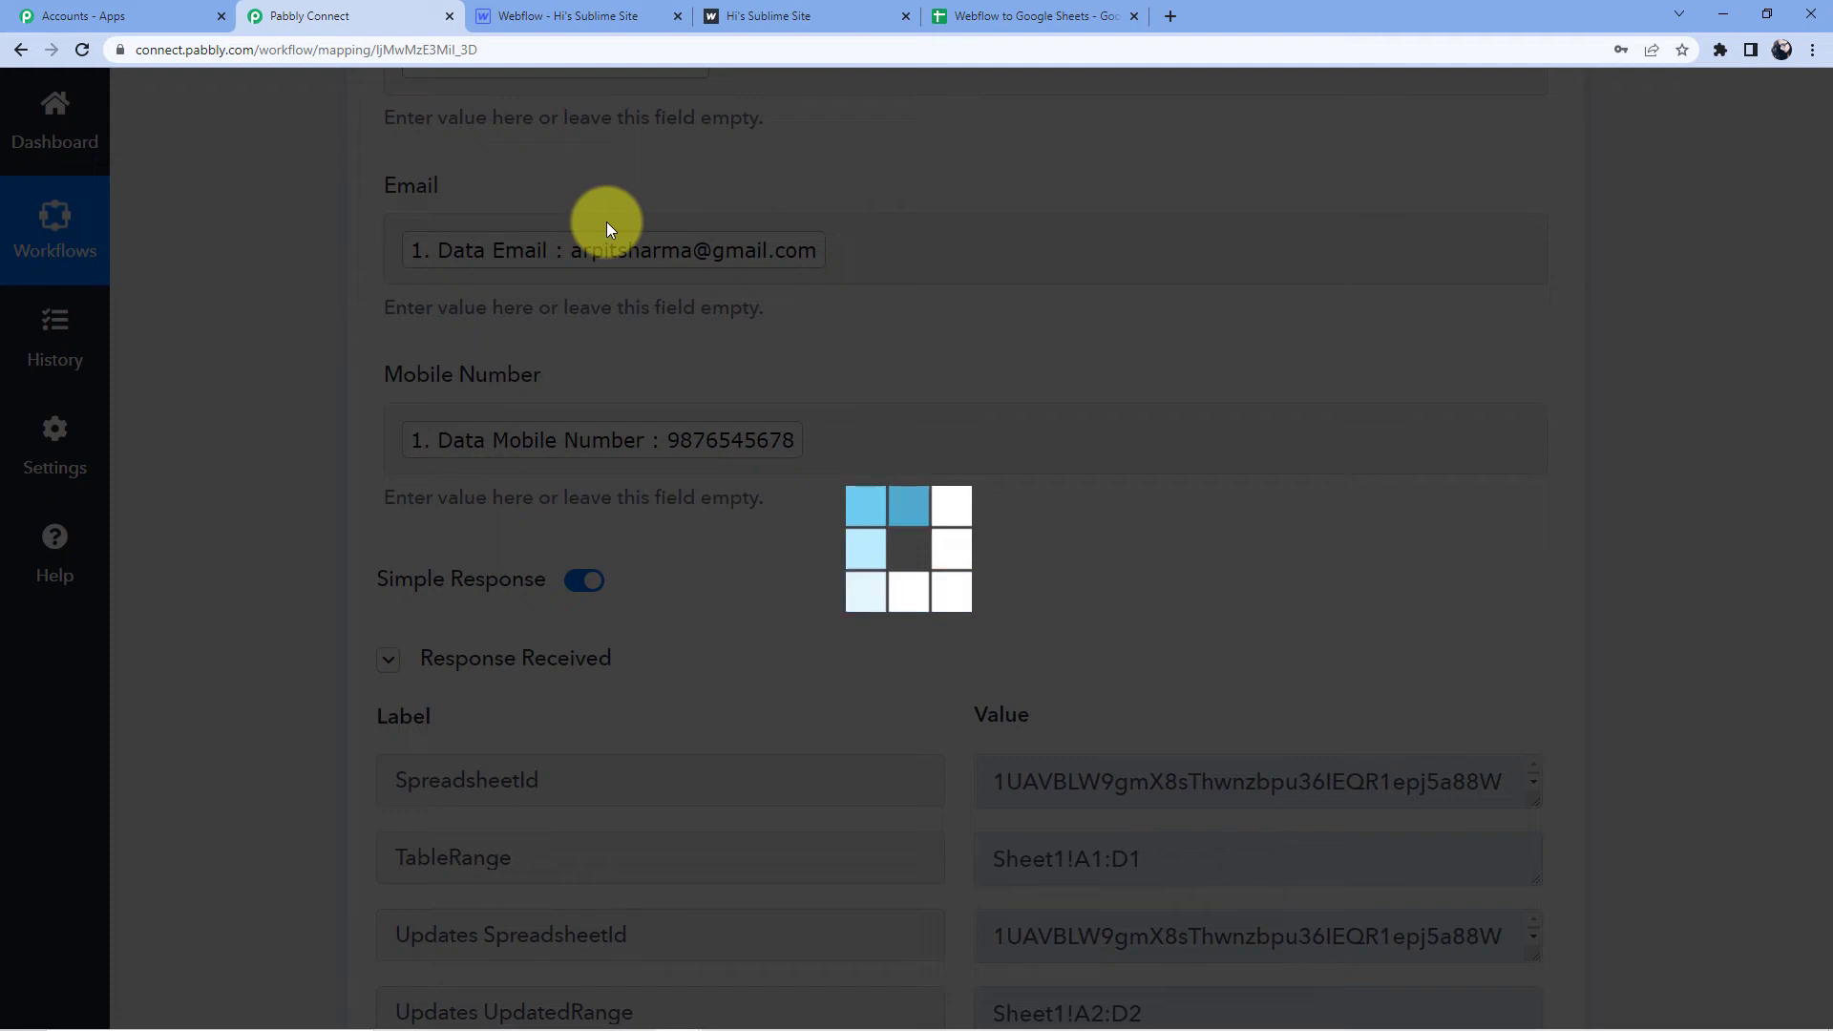
scroll(620, 248, down, 5)
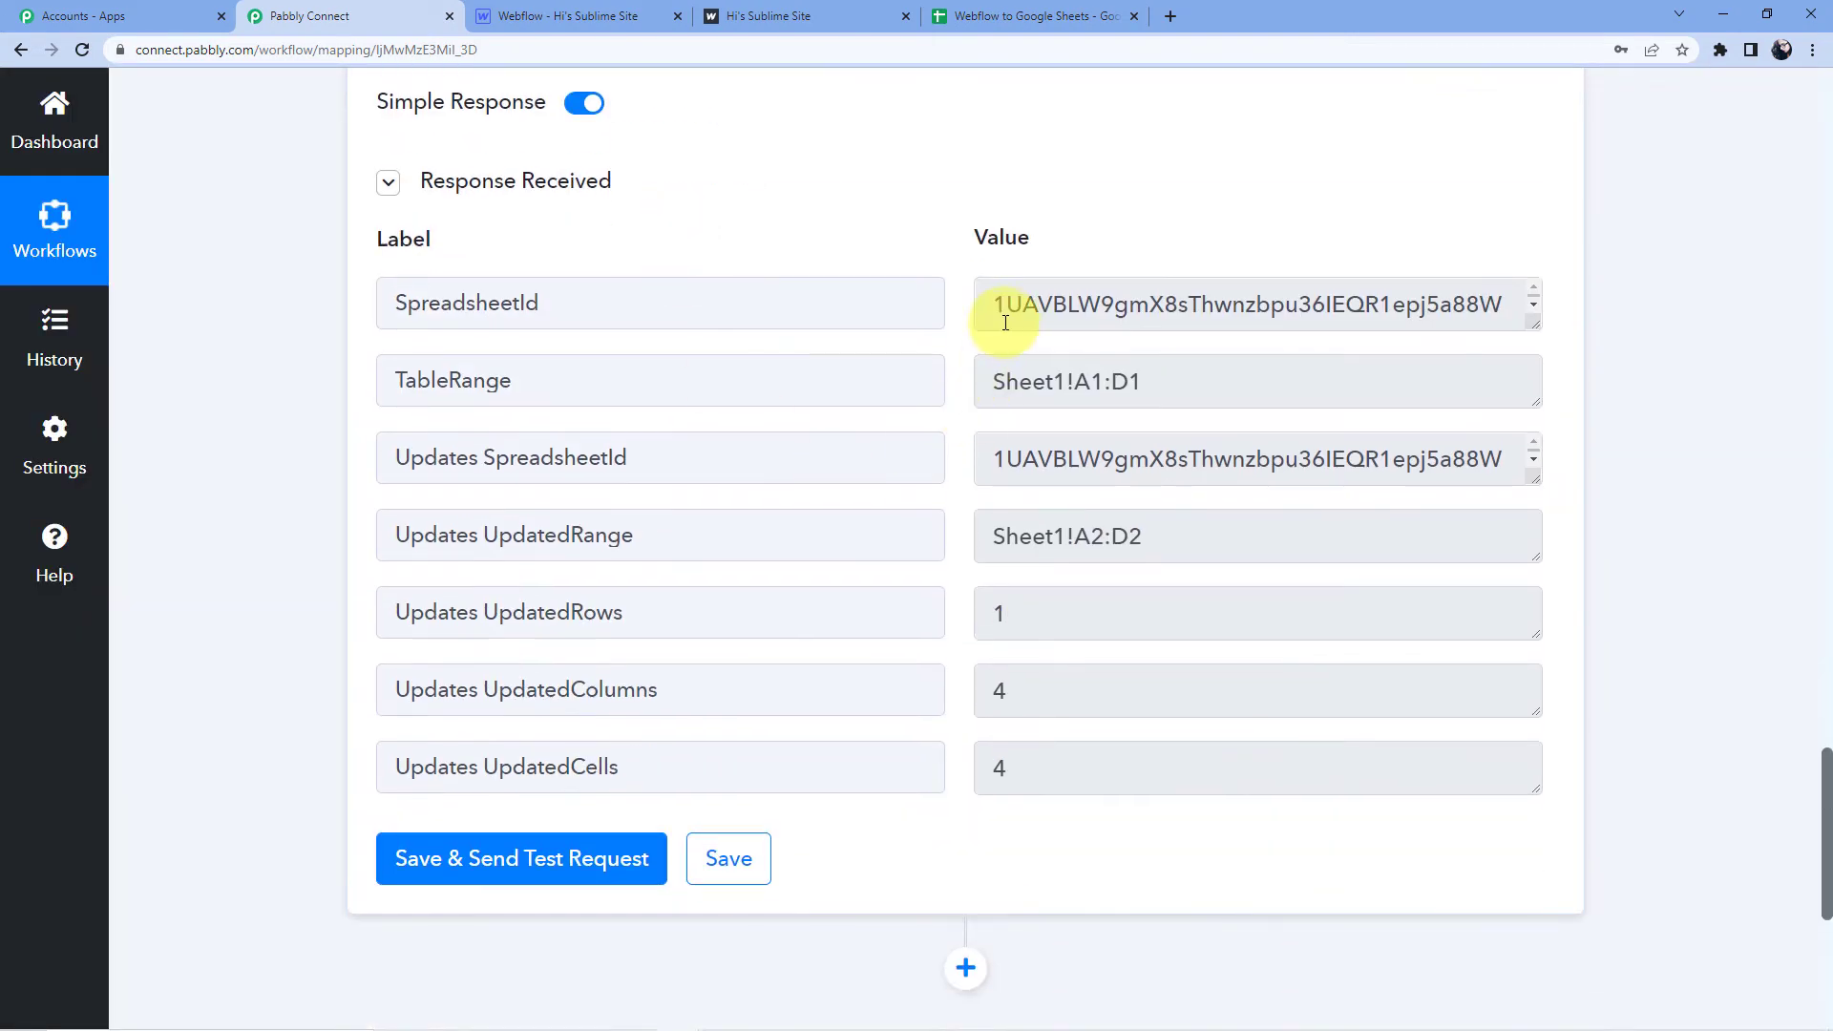
Verify row 2 of the spreadsheet holds the test submission and widen column C.
click(1050, 17)
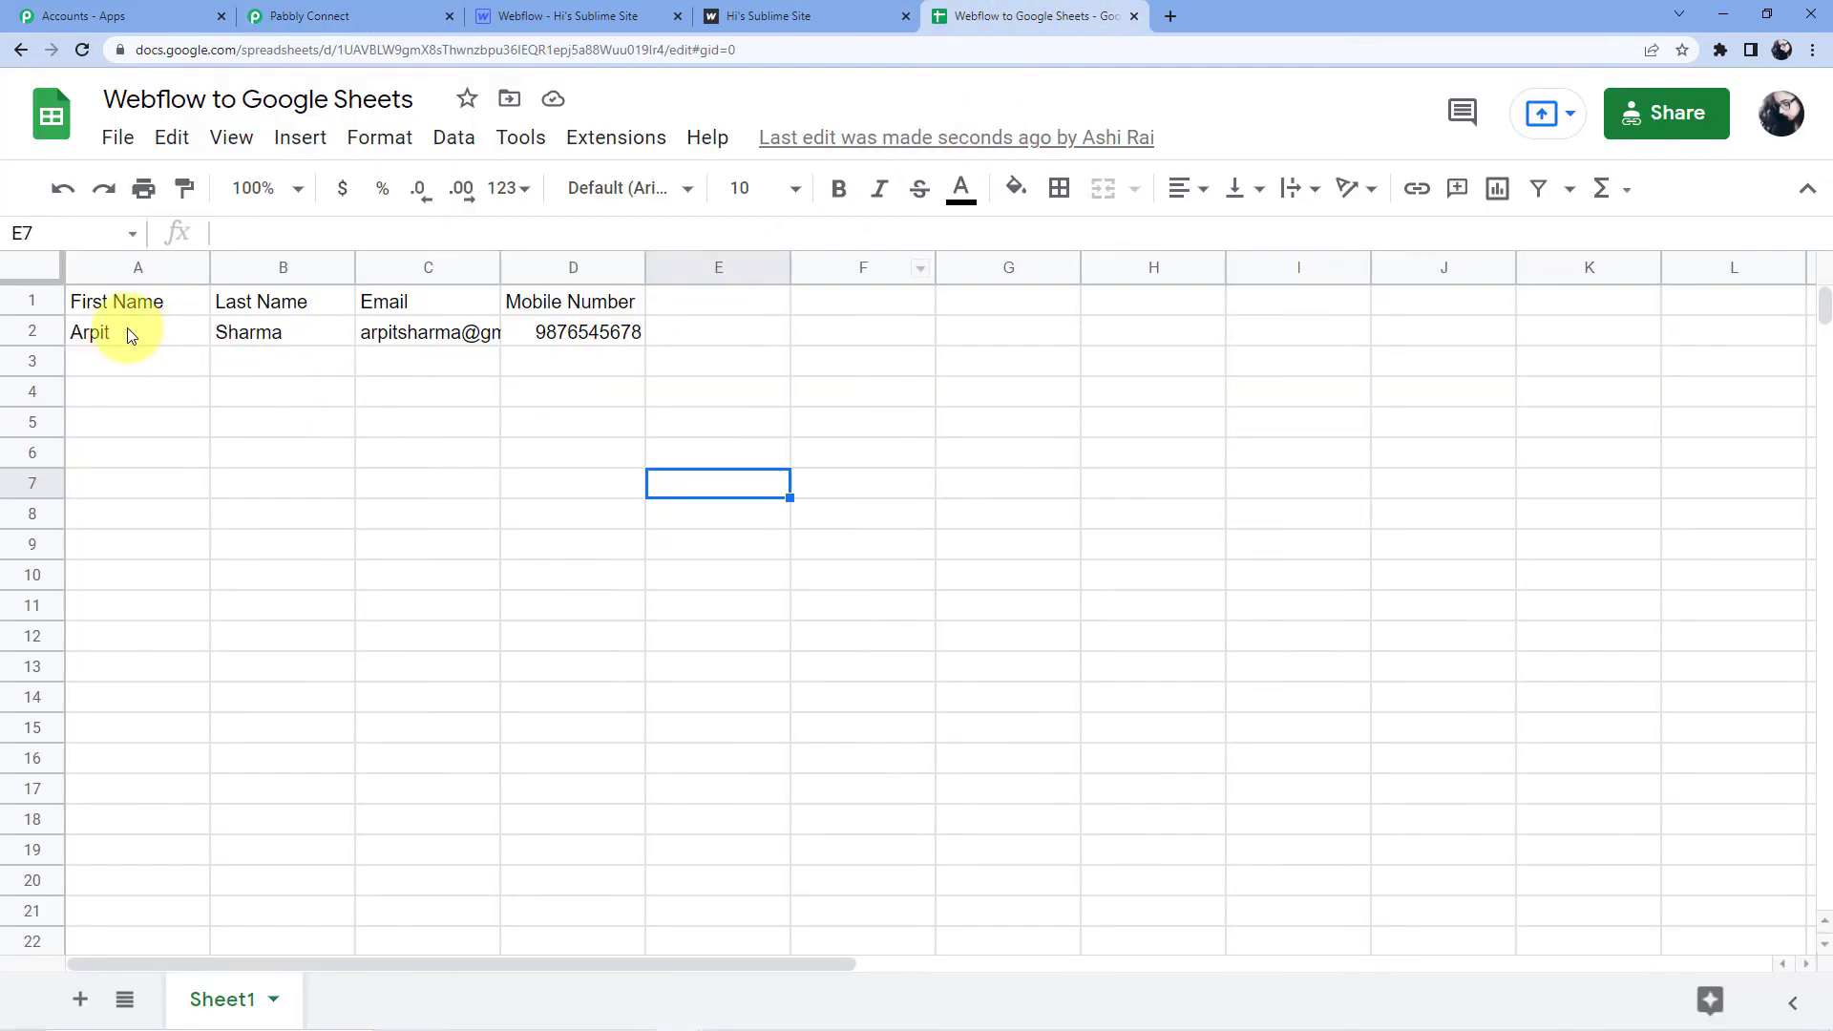
click(128, 329)
click(232, 324)
click(405, 329)
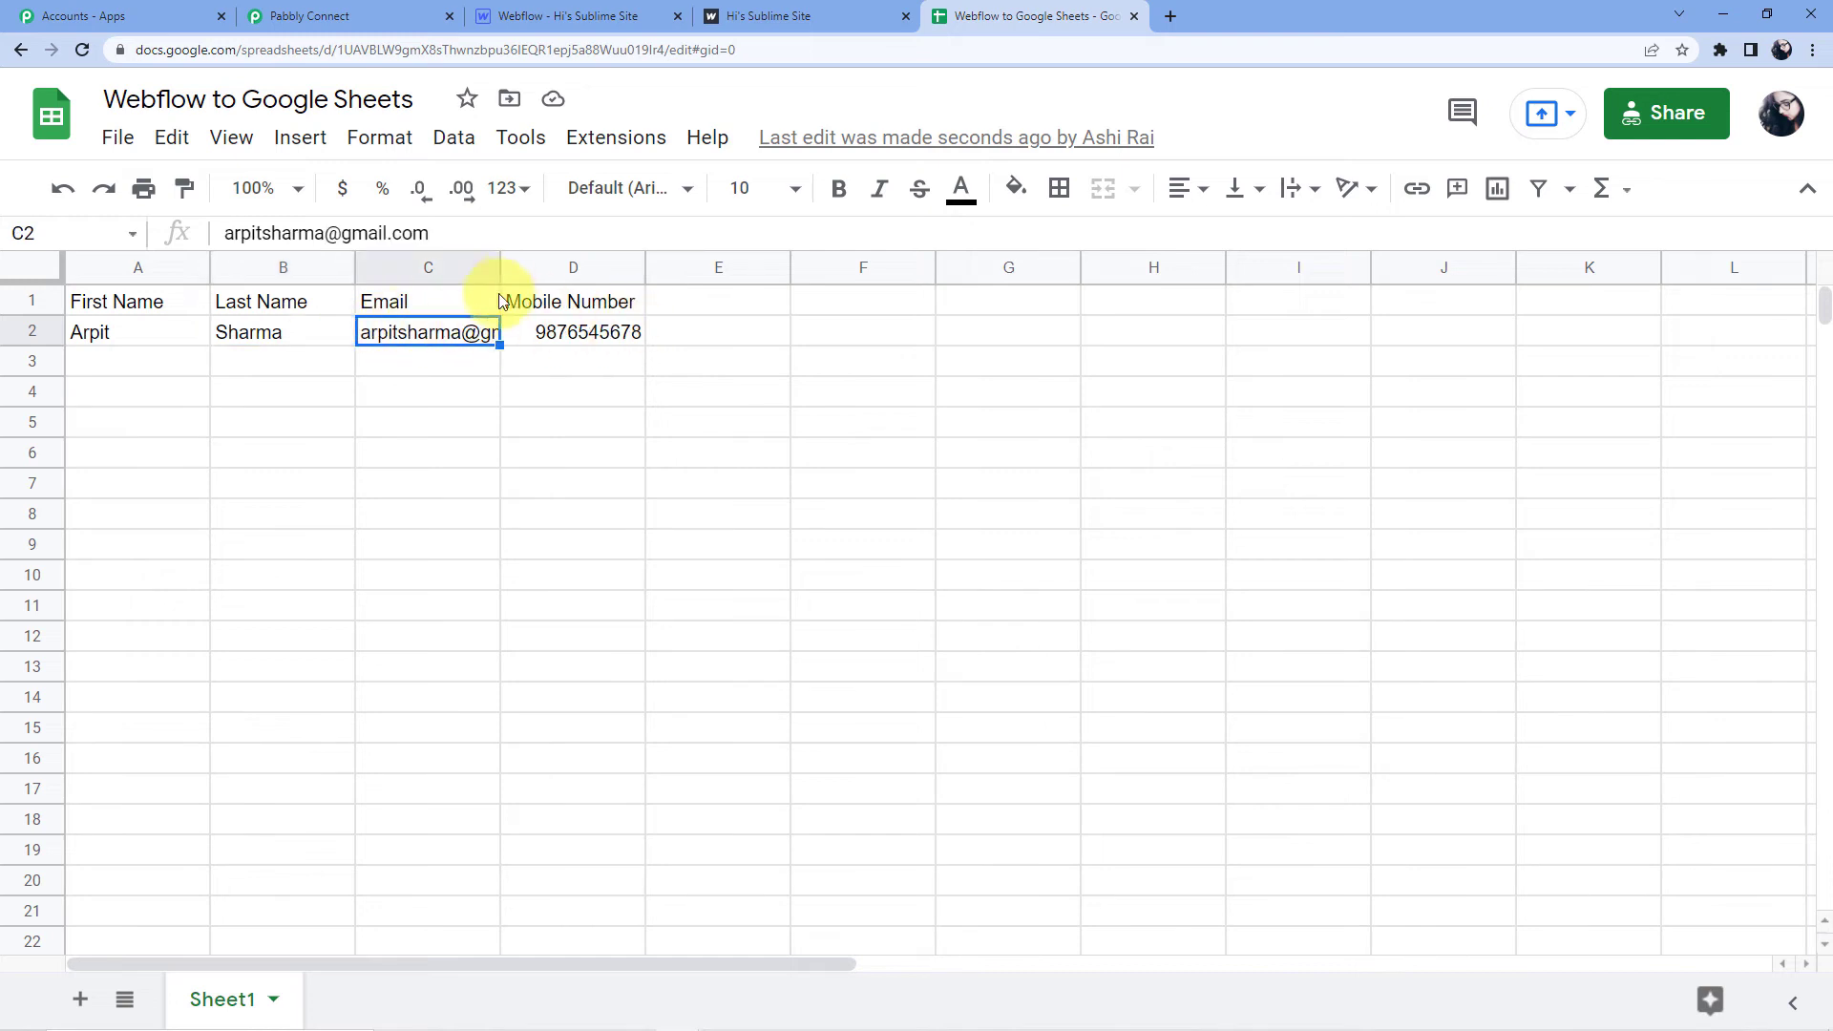
drag(500, 267, 602, 266)
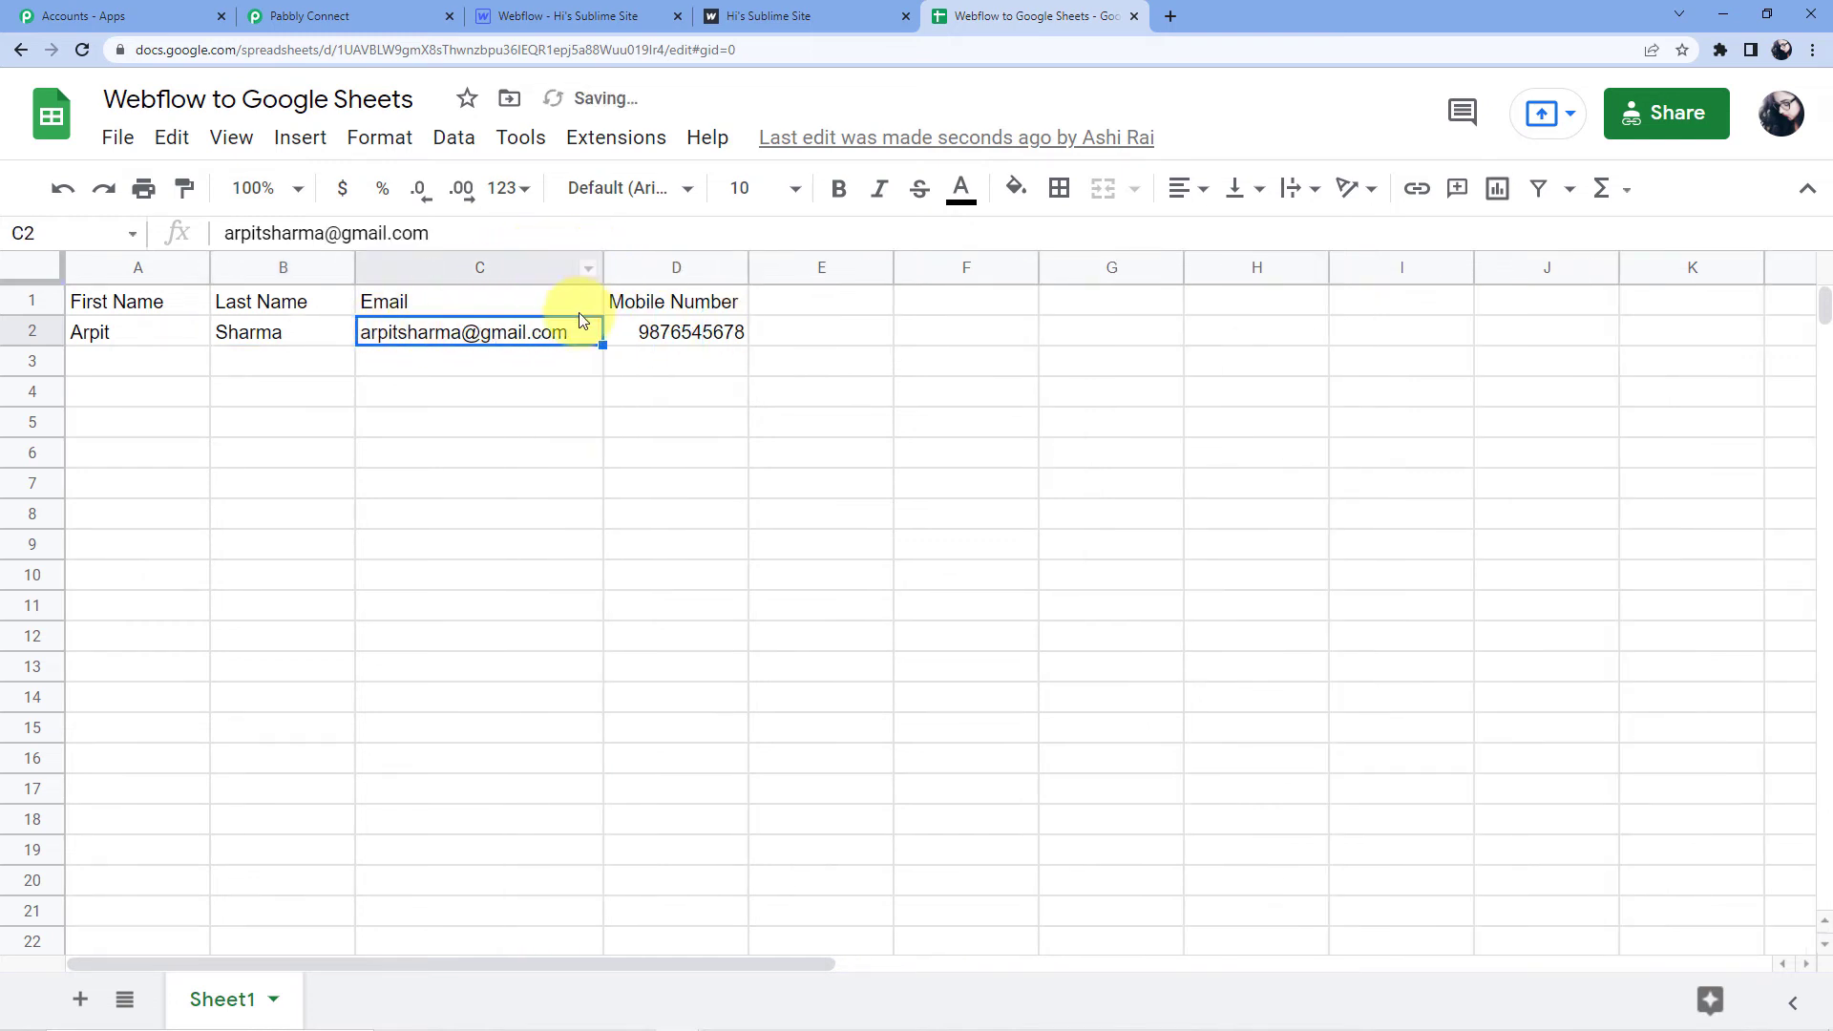
click(702, 335)
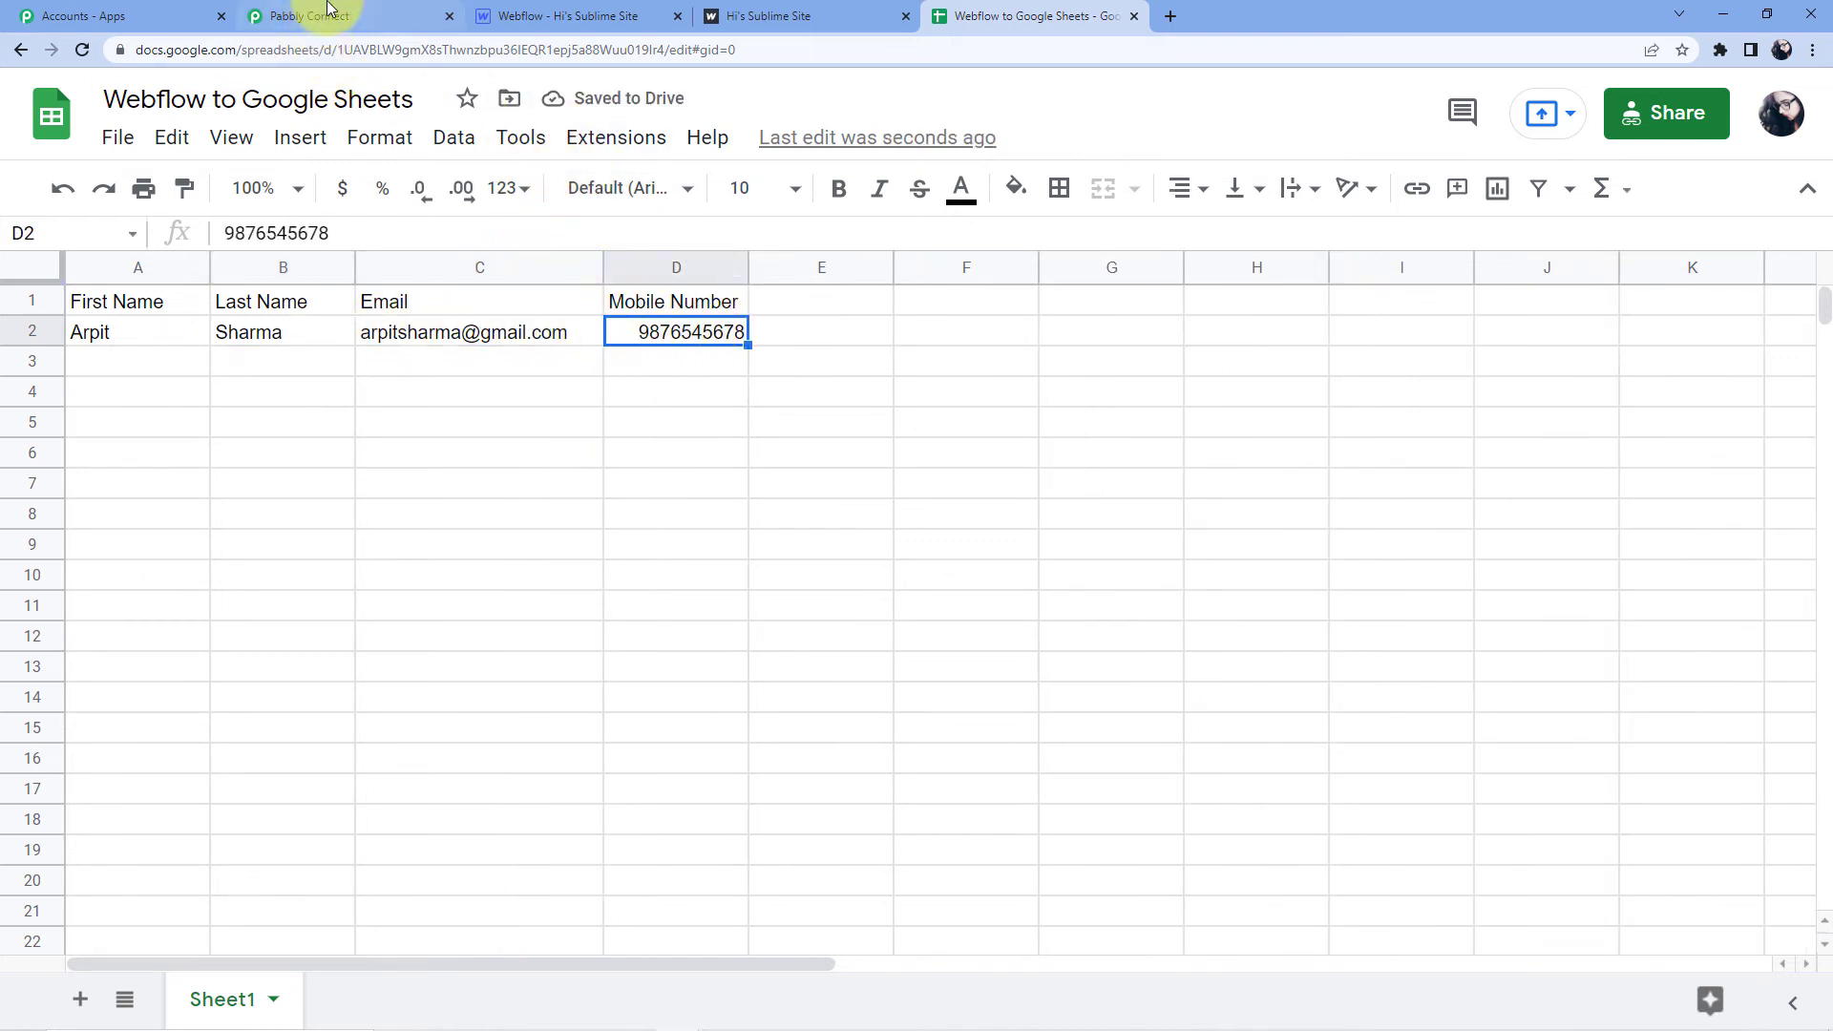
click(792, 16)
Reload the live Webflow site and enter the test contact's first and last name.
click(764, 38)
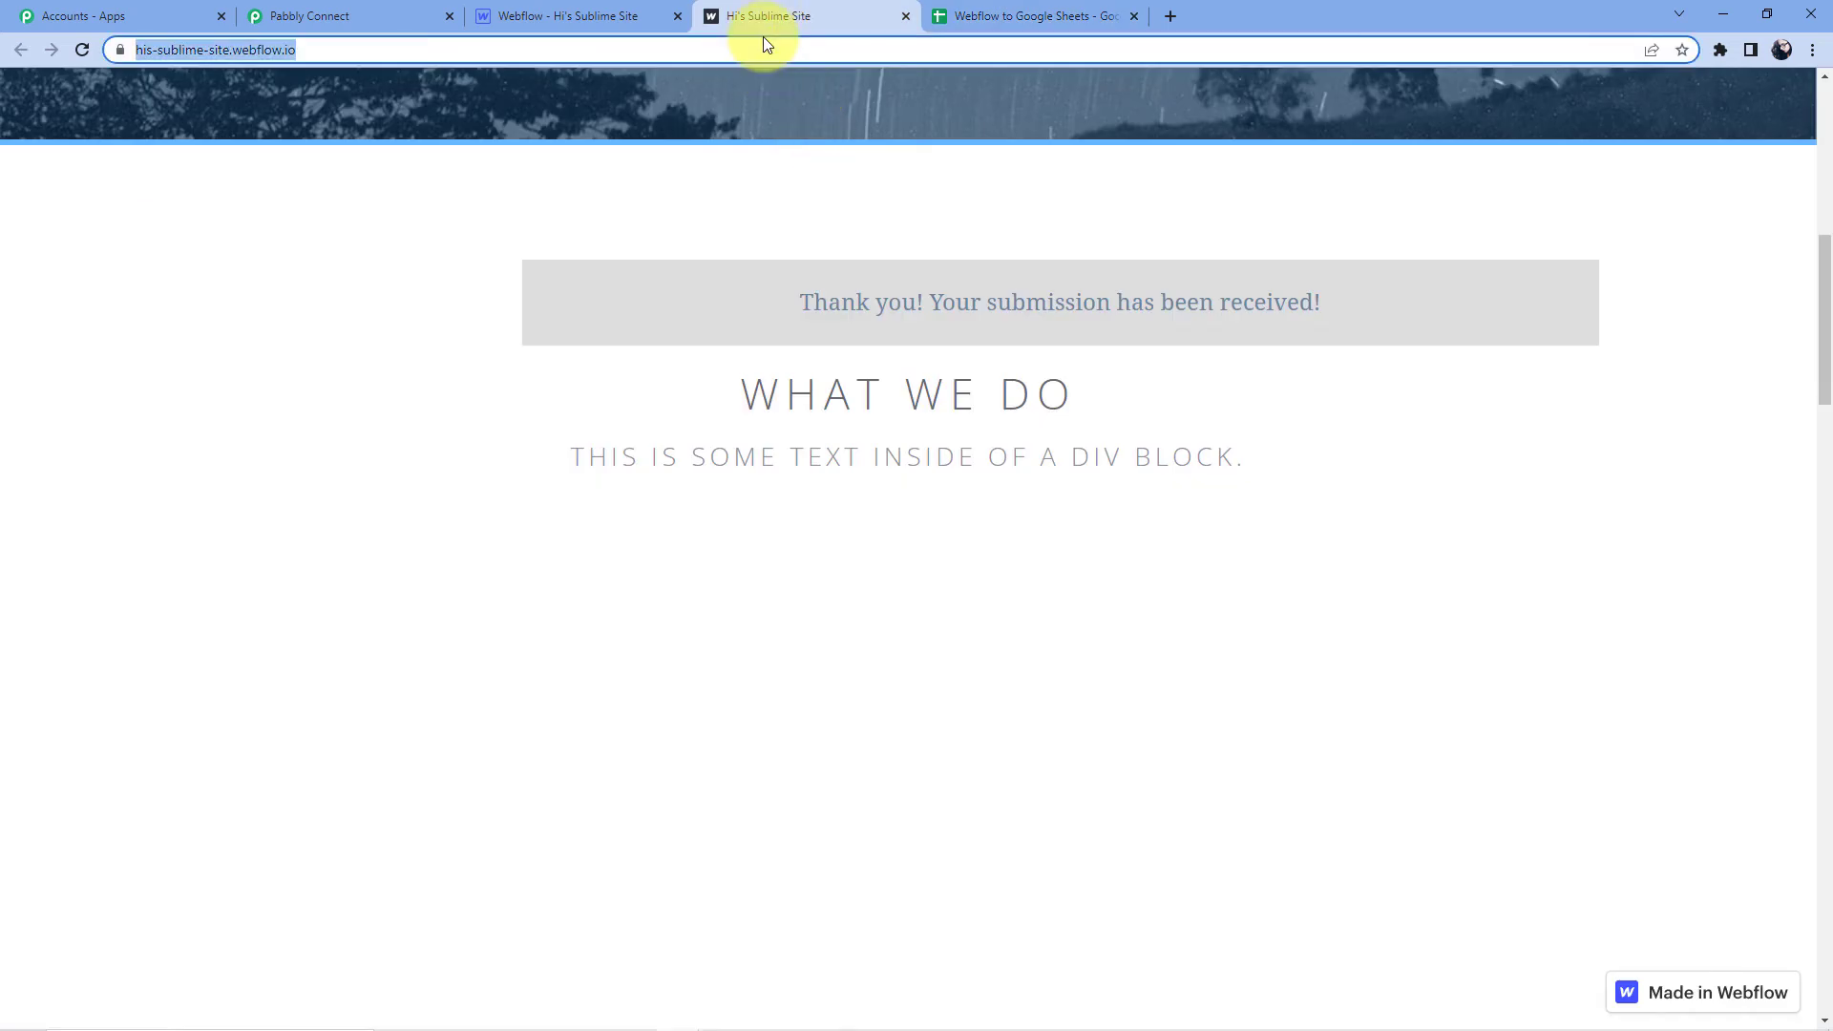
key(Return)
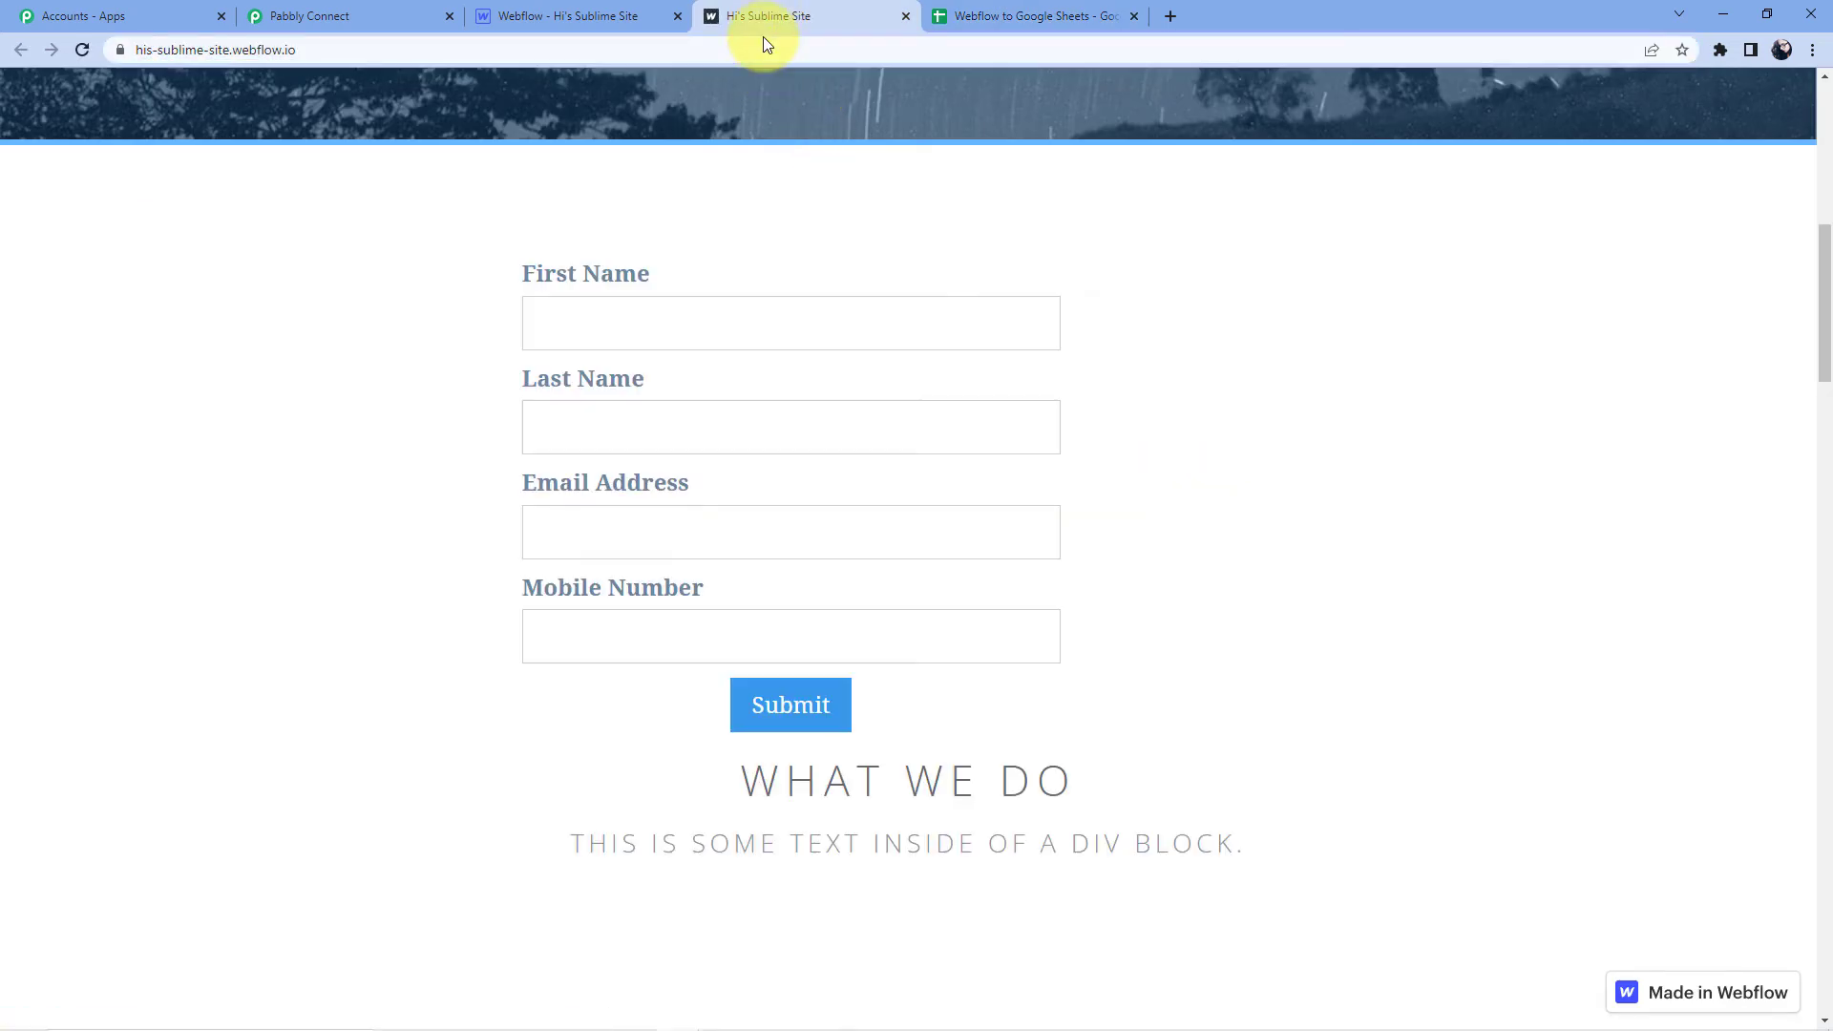
click(574, 323)
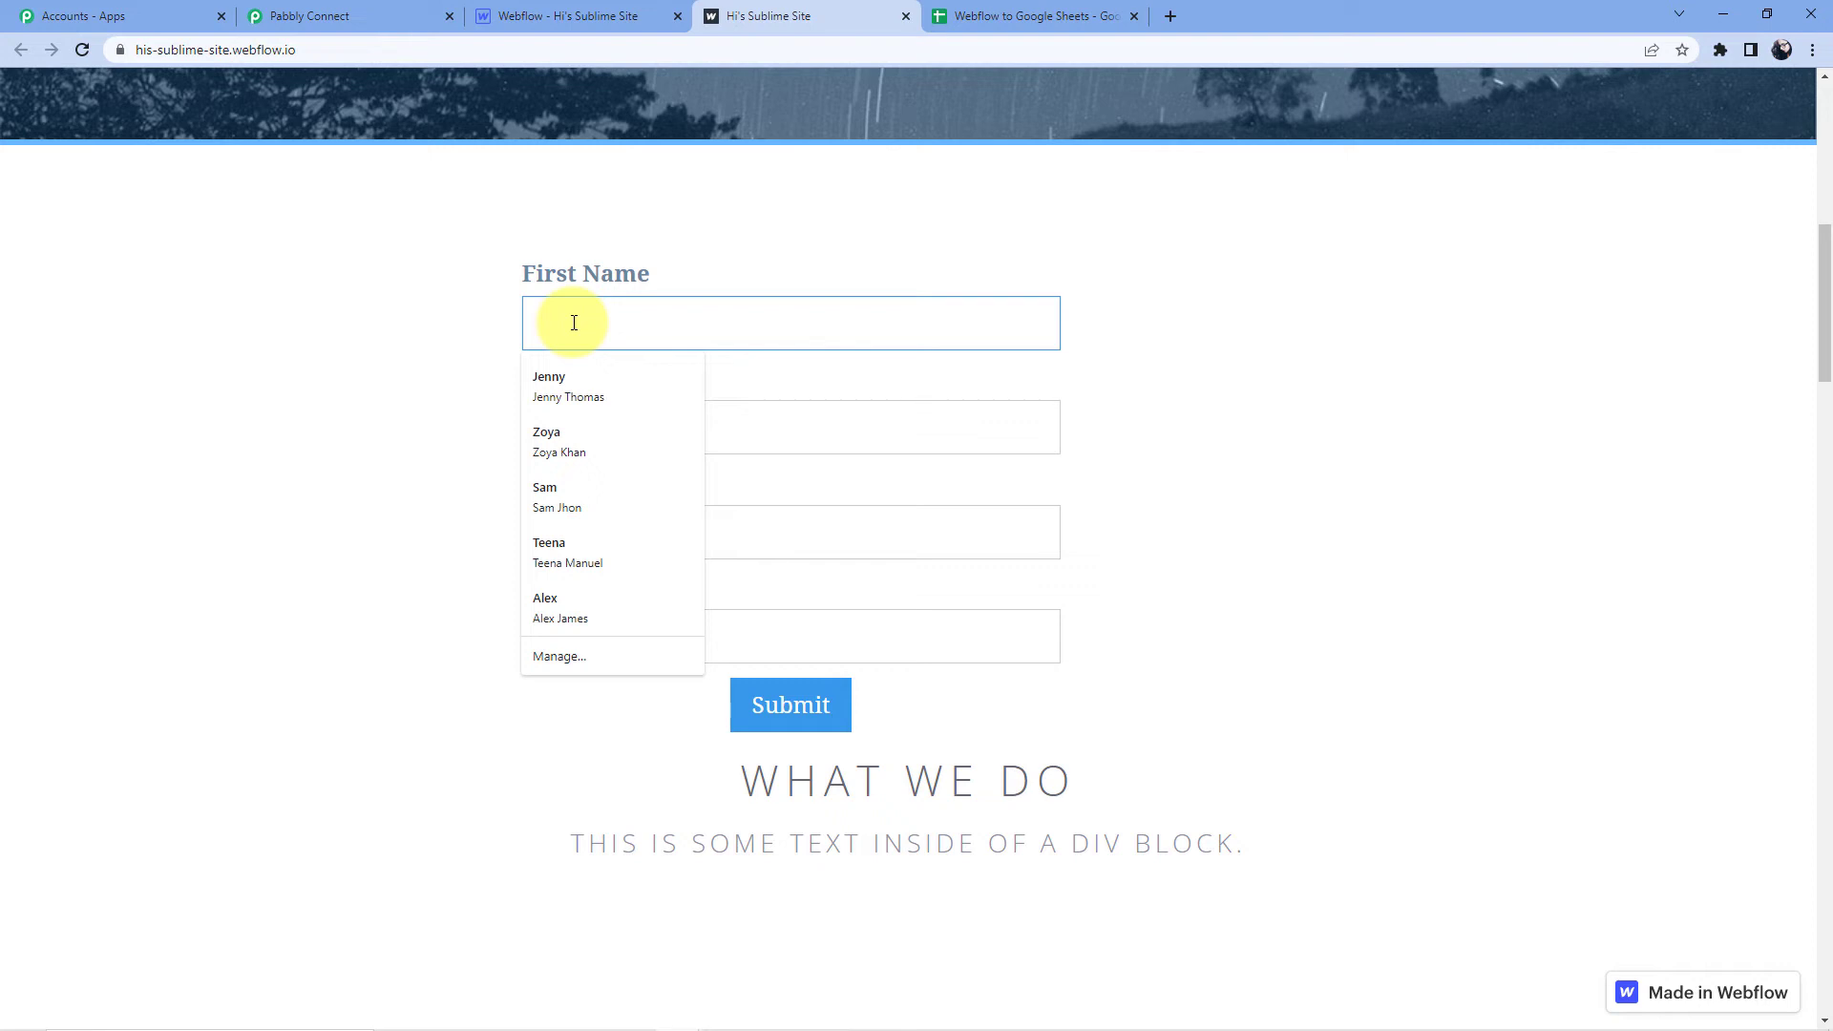
text(Swati)
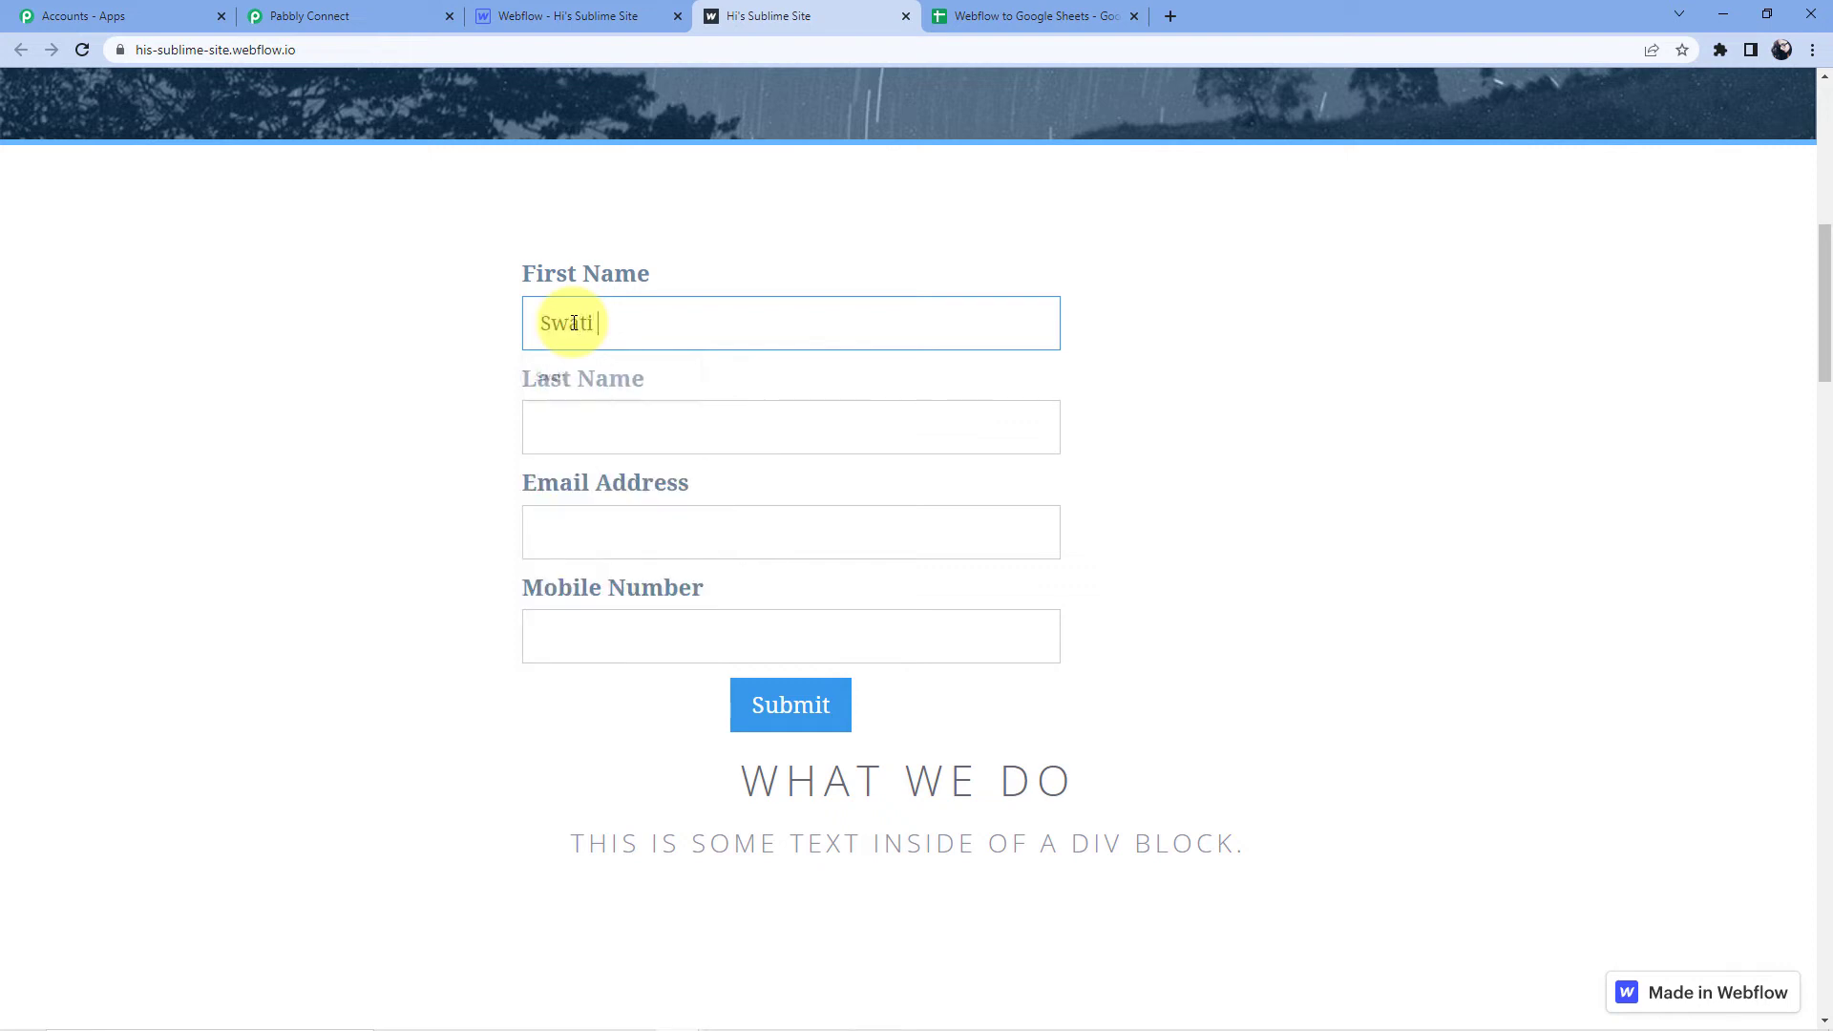
click(654, 439)
text(S)
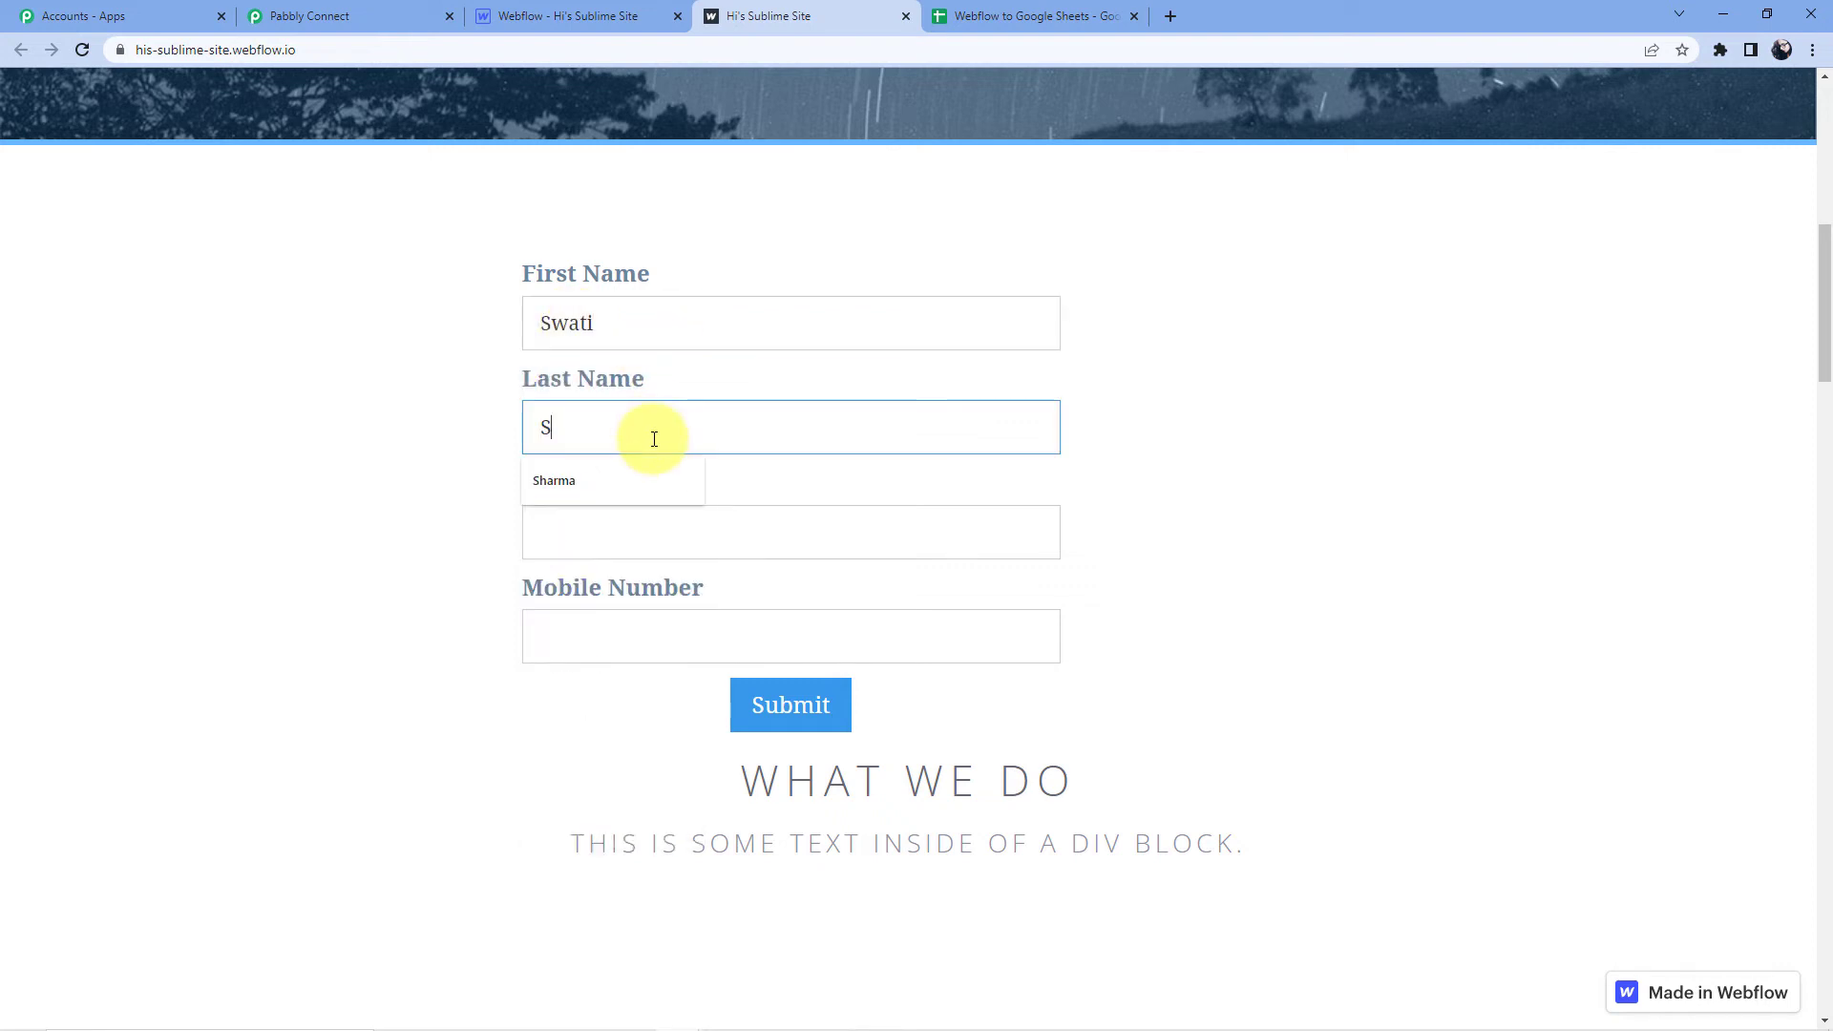
Enter the contact's email address and mobile number, then submit the form.
click(538, 538)
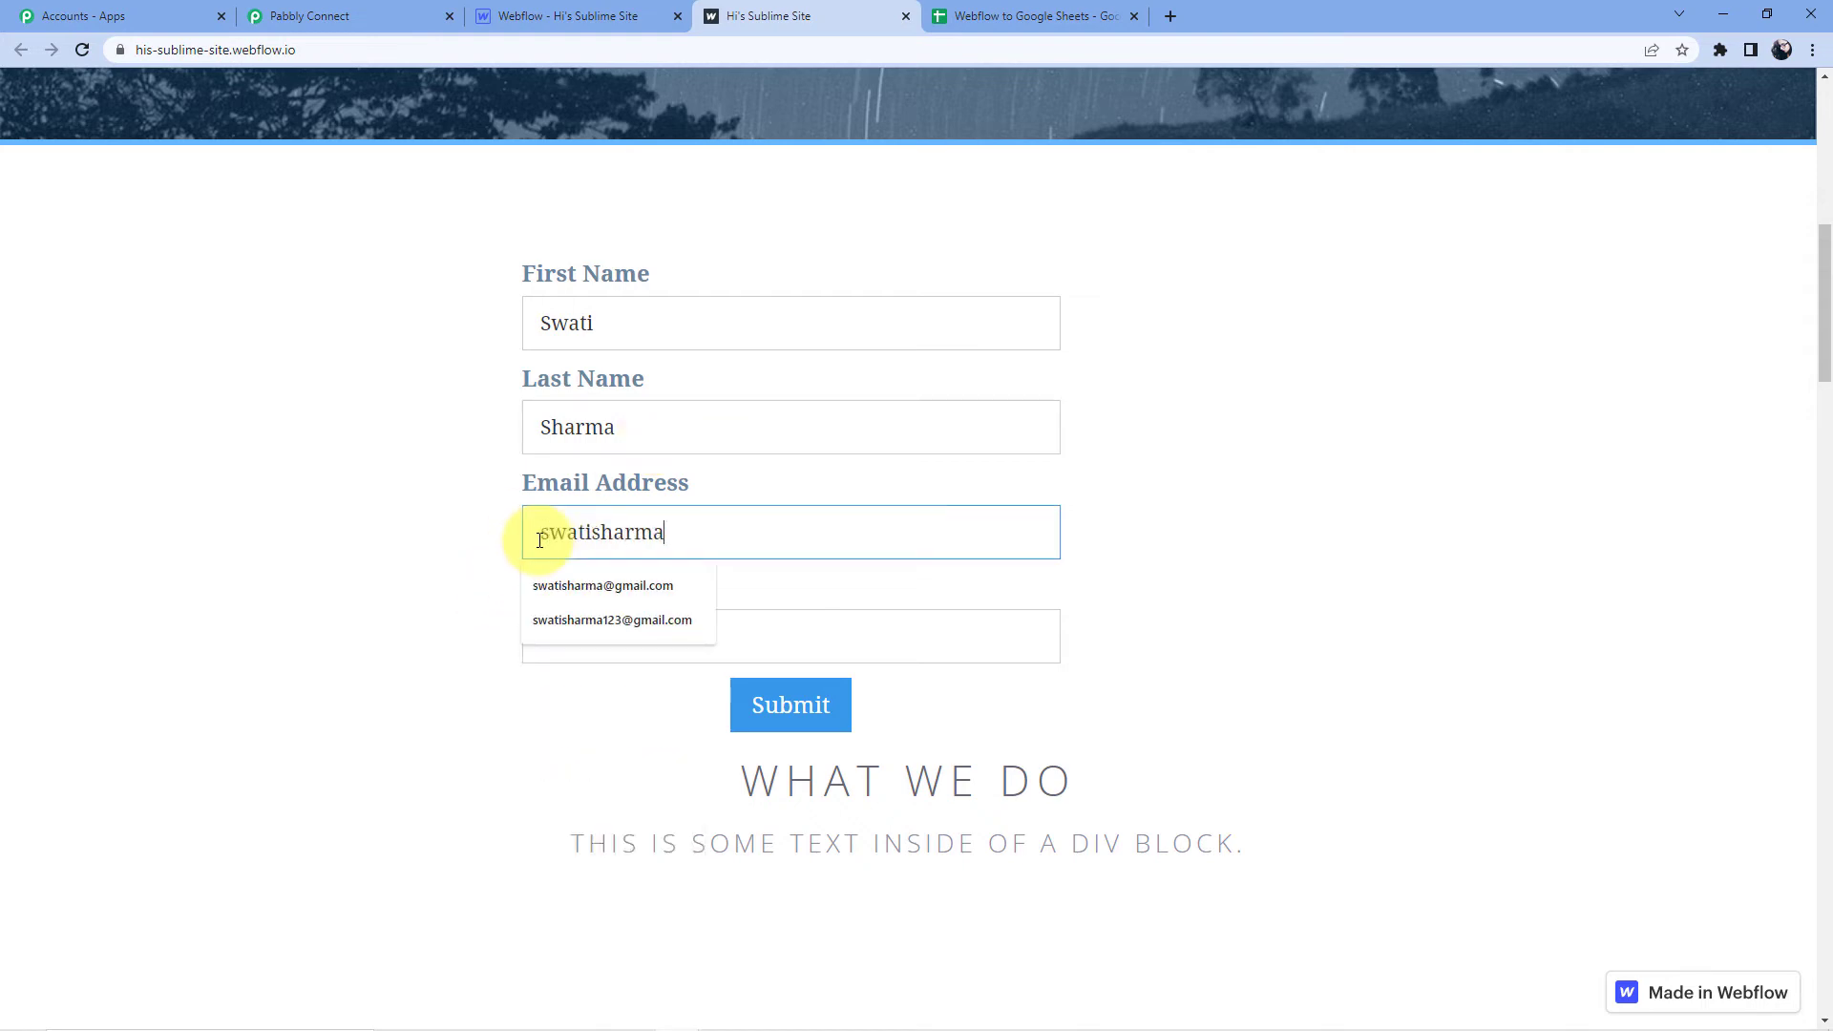
click(559, 585)
click(570, 630)
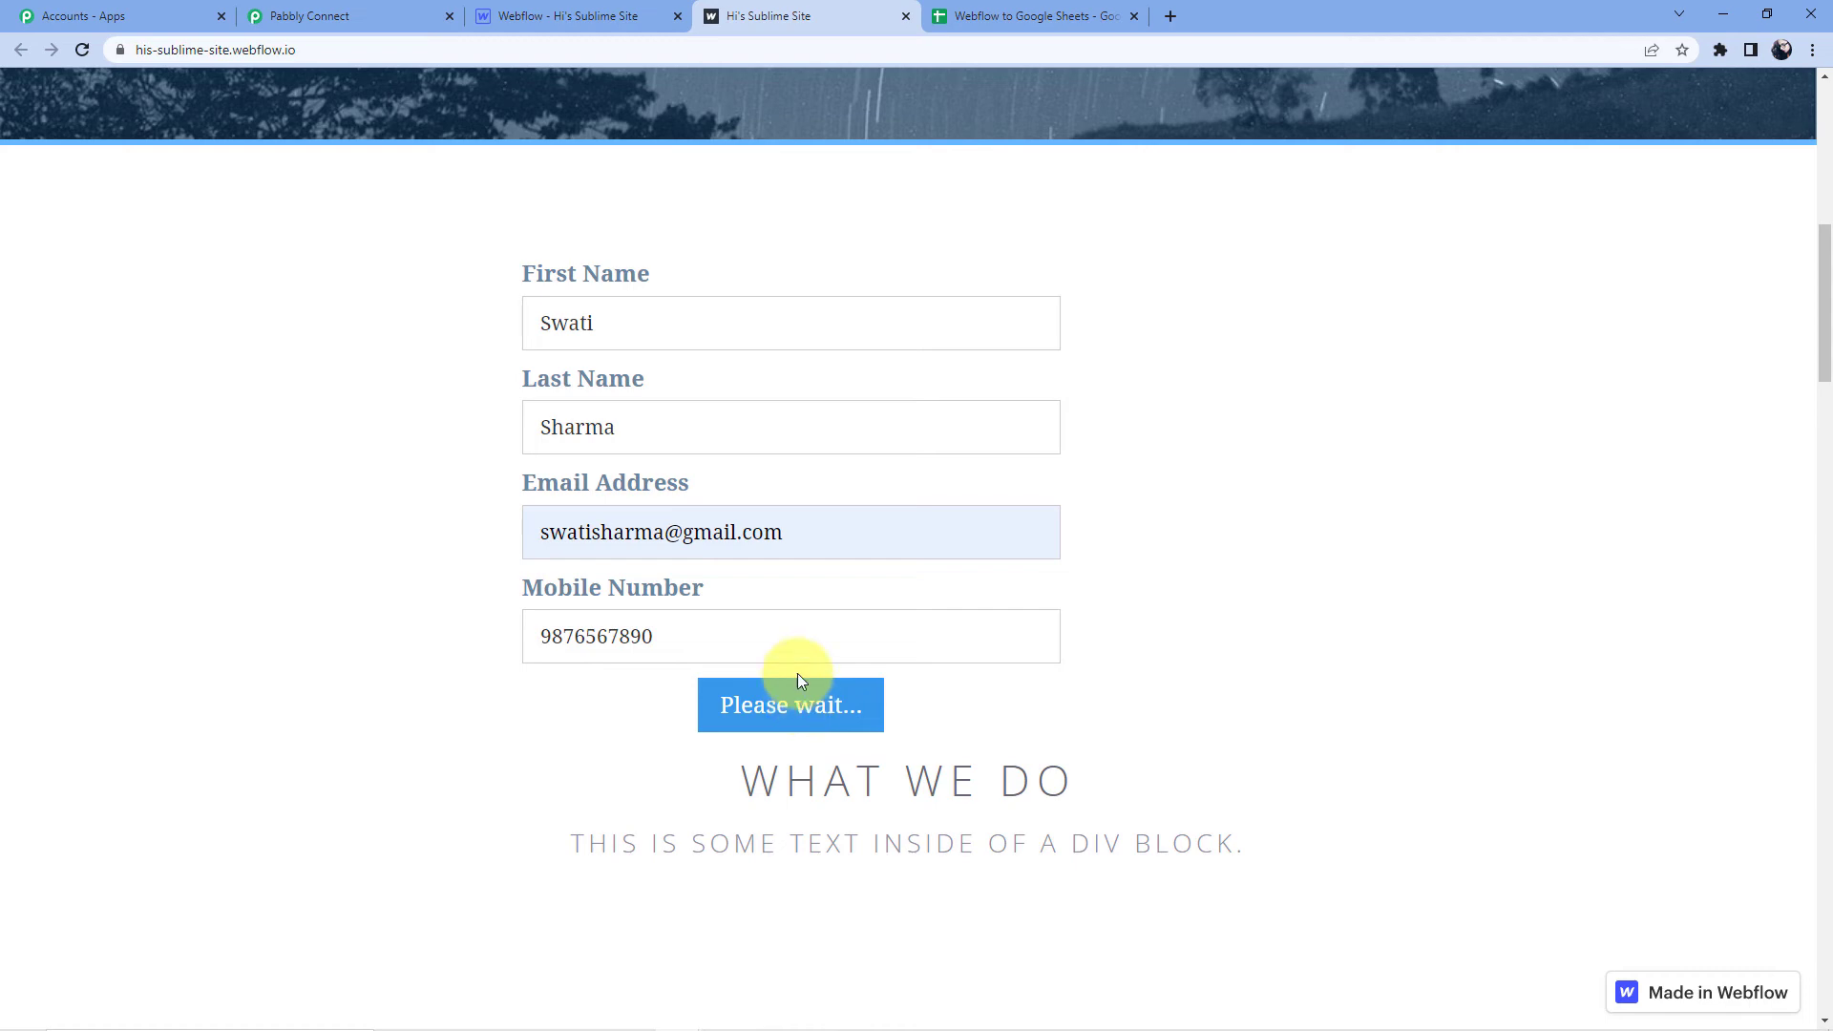
click(954, 10)
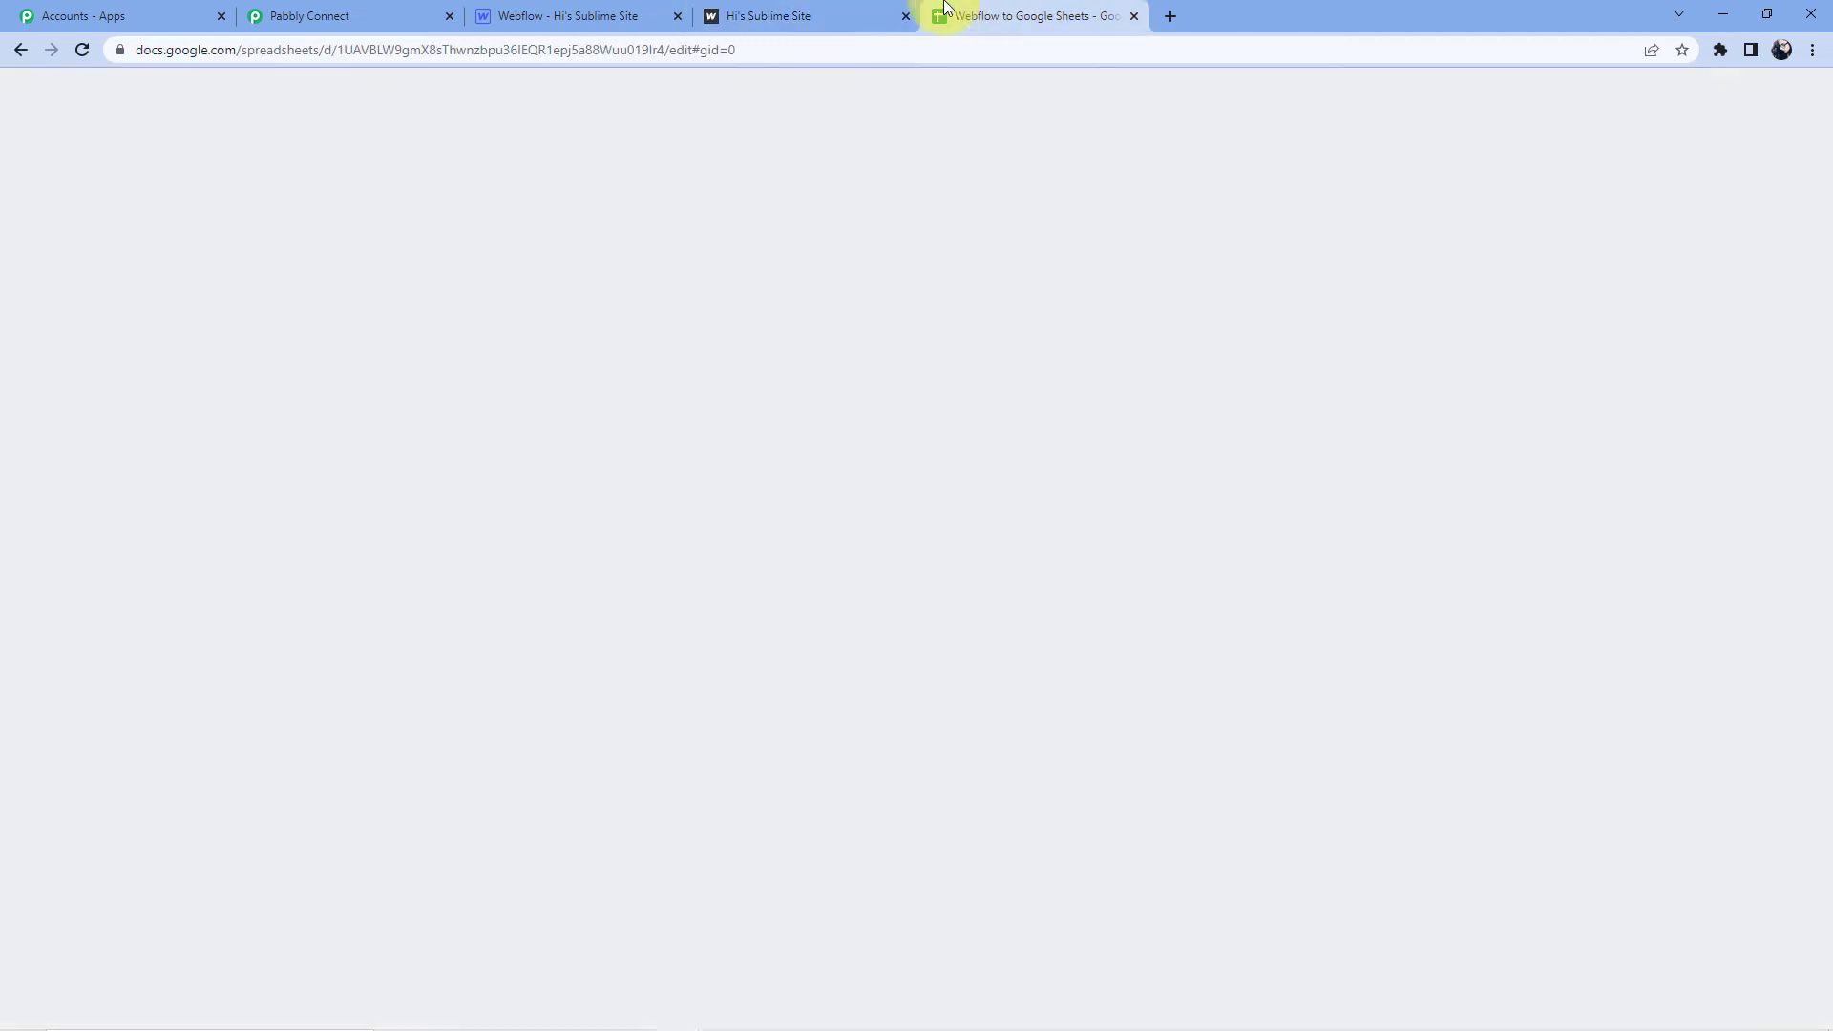
Check cells A3 to D3 hold the new submission's name, email and mobile number.
click(144, 370)
click(239, 364)
click(425, 361)
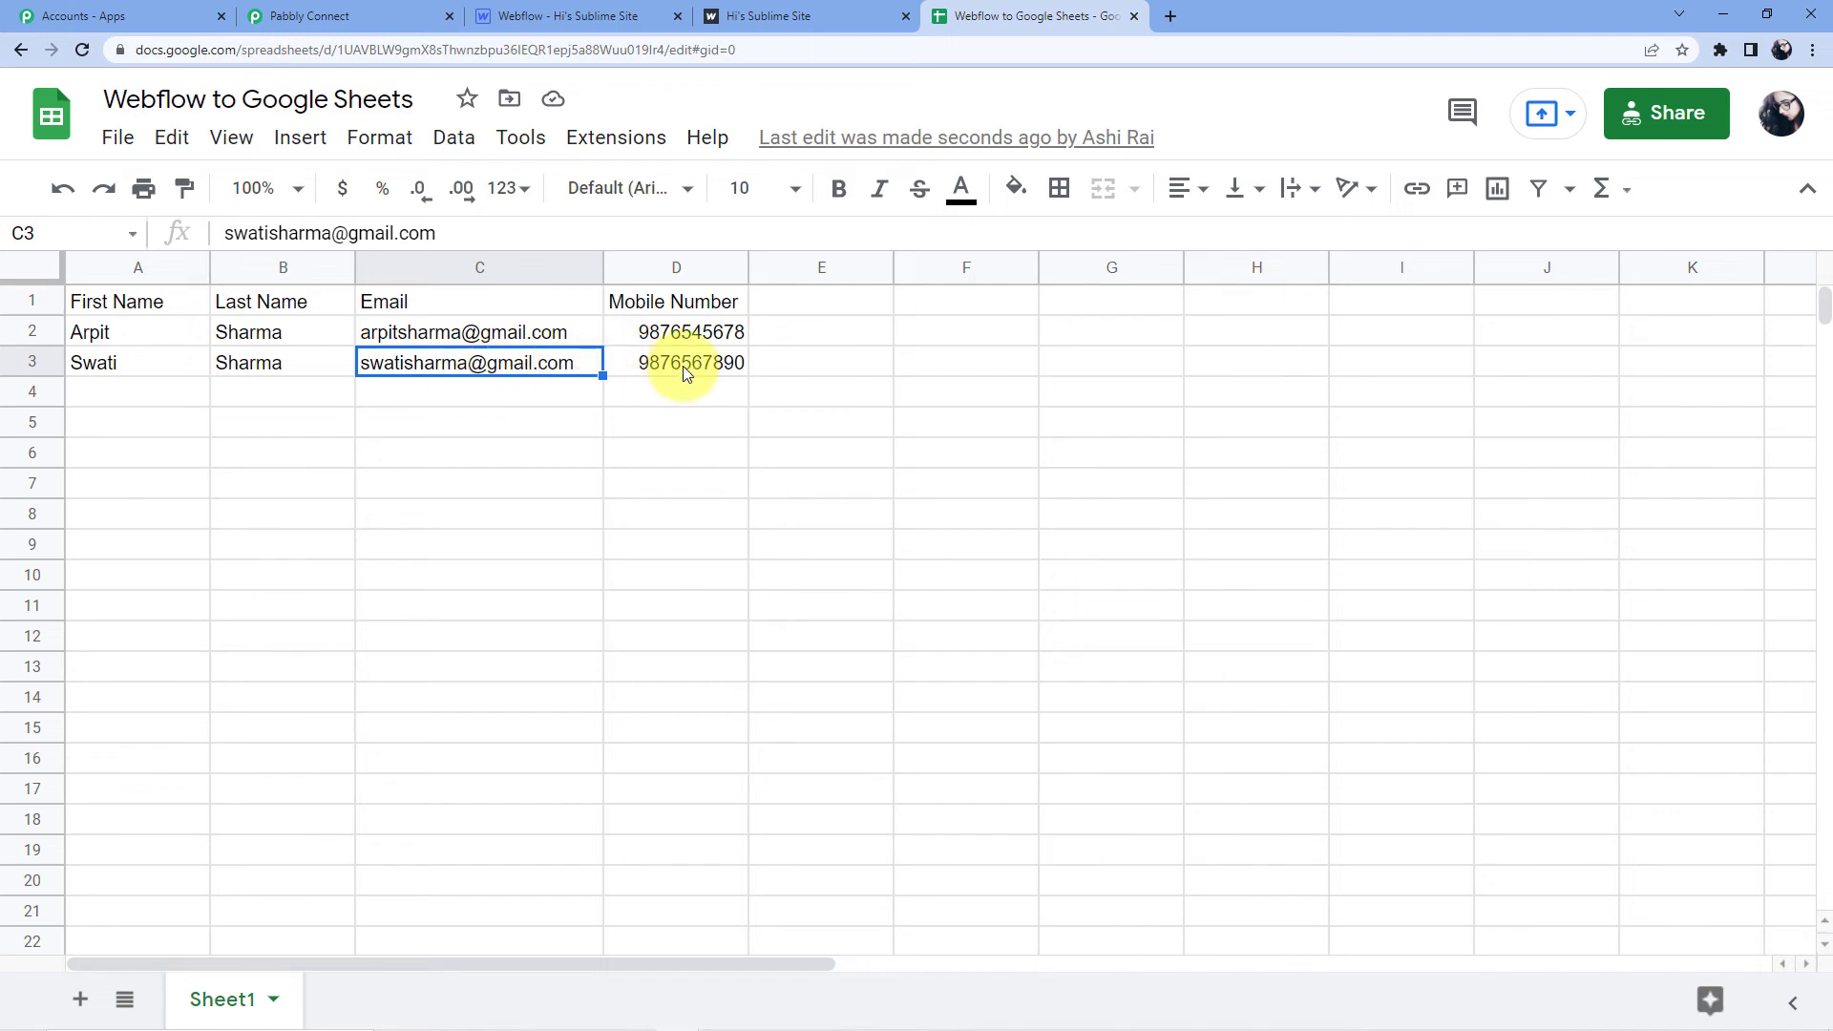
click(689, 369)
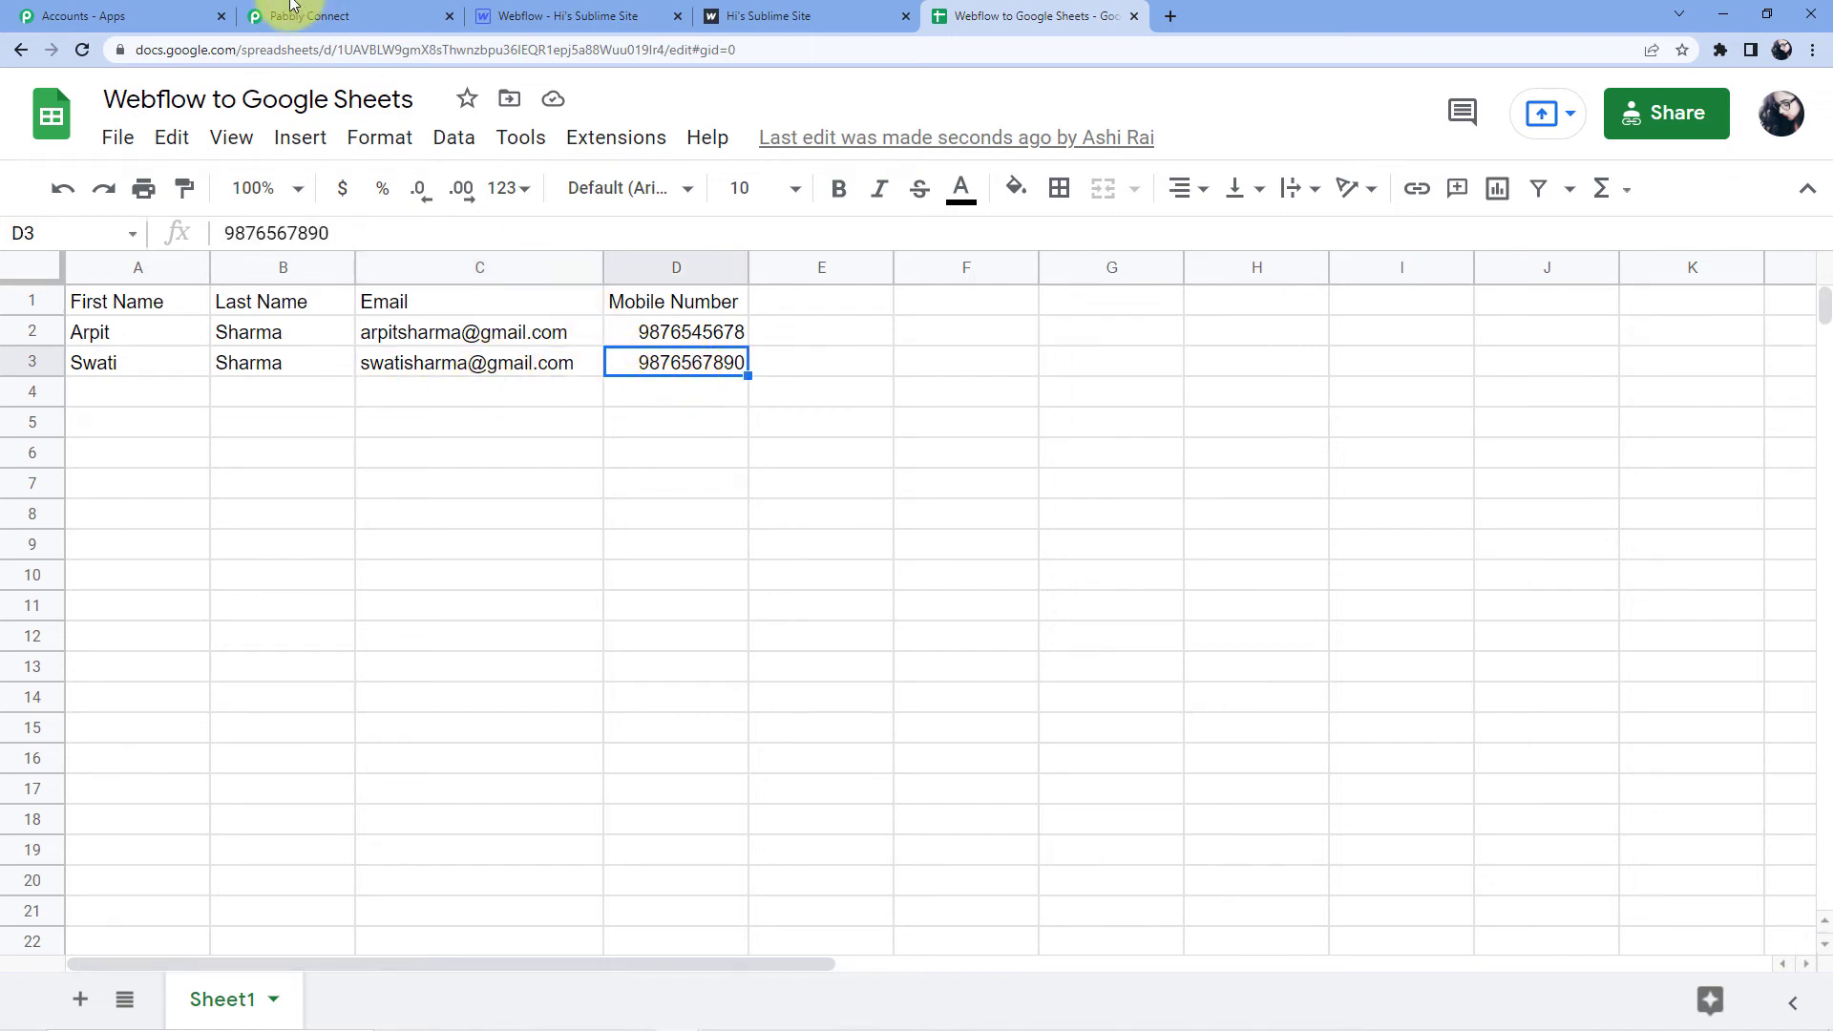
click(308, 16)
drag(1826, 743, 1812, 184)
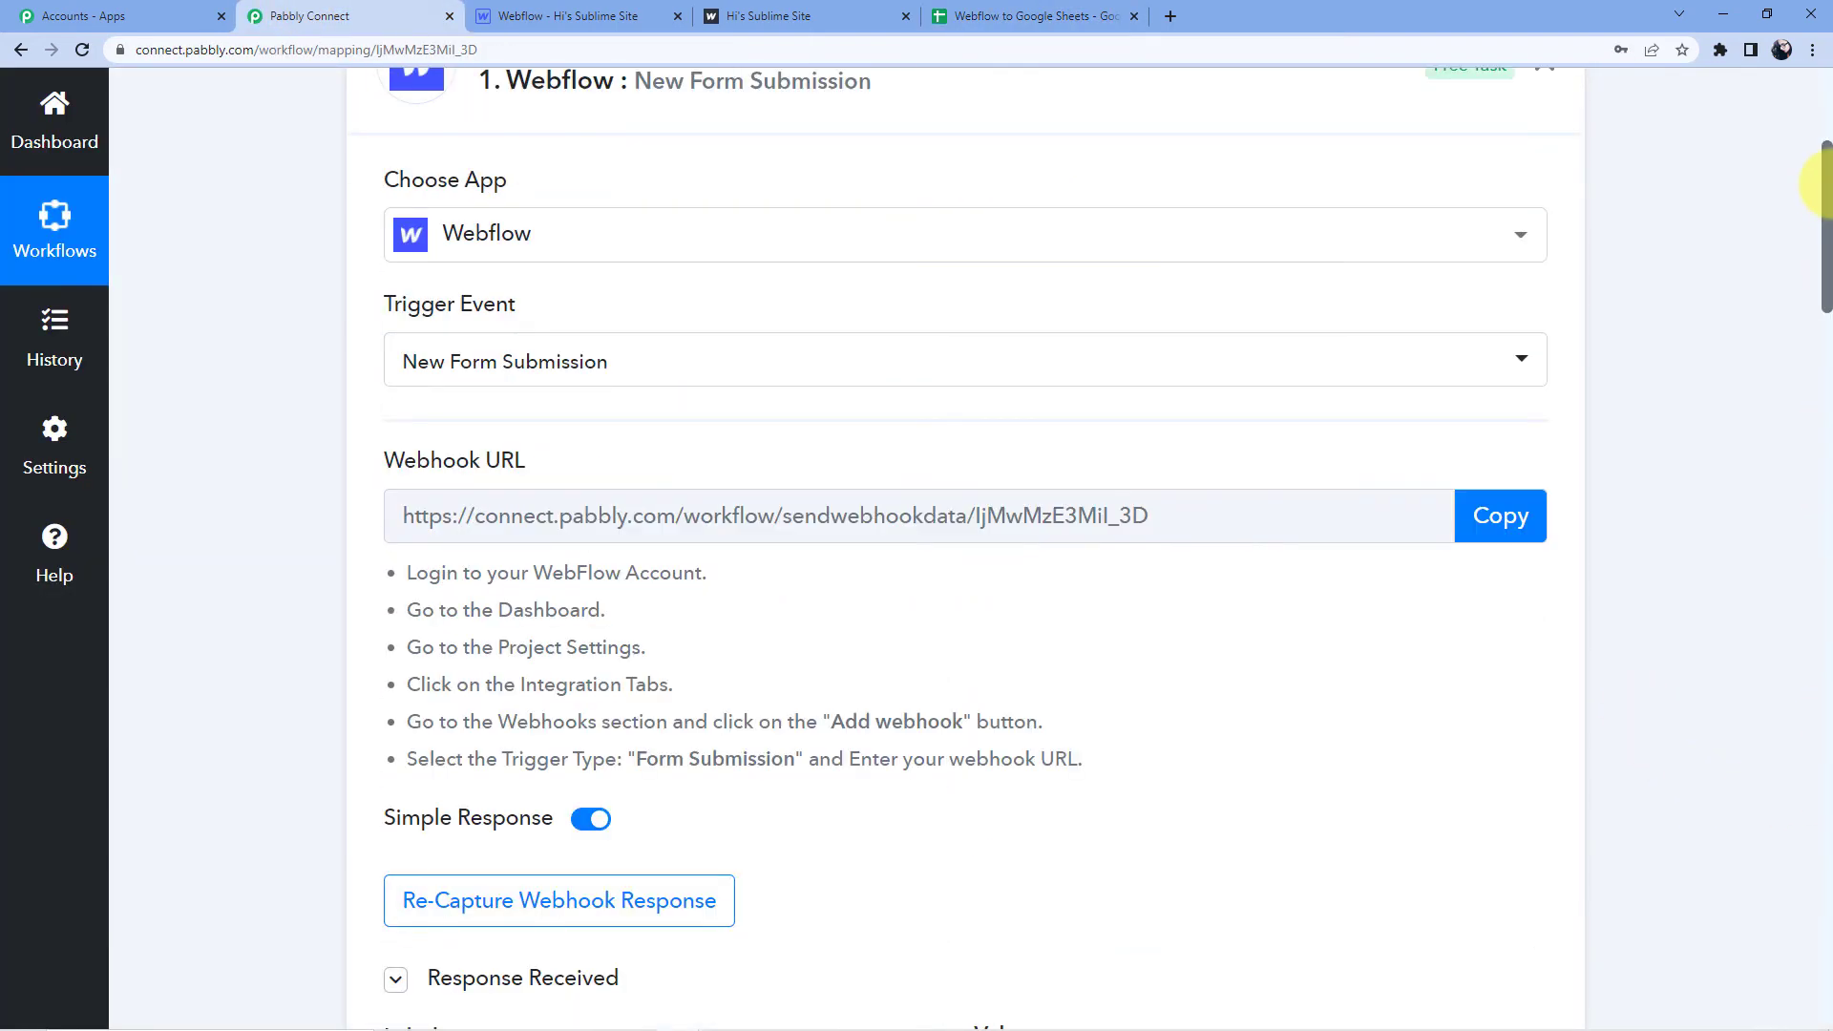
Collapse the Webflow New Form Submission trigger and Google Sheets Add New Row action cards.
click(1046, 458)
click(815, 467)
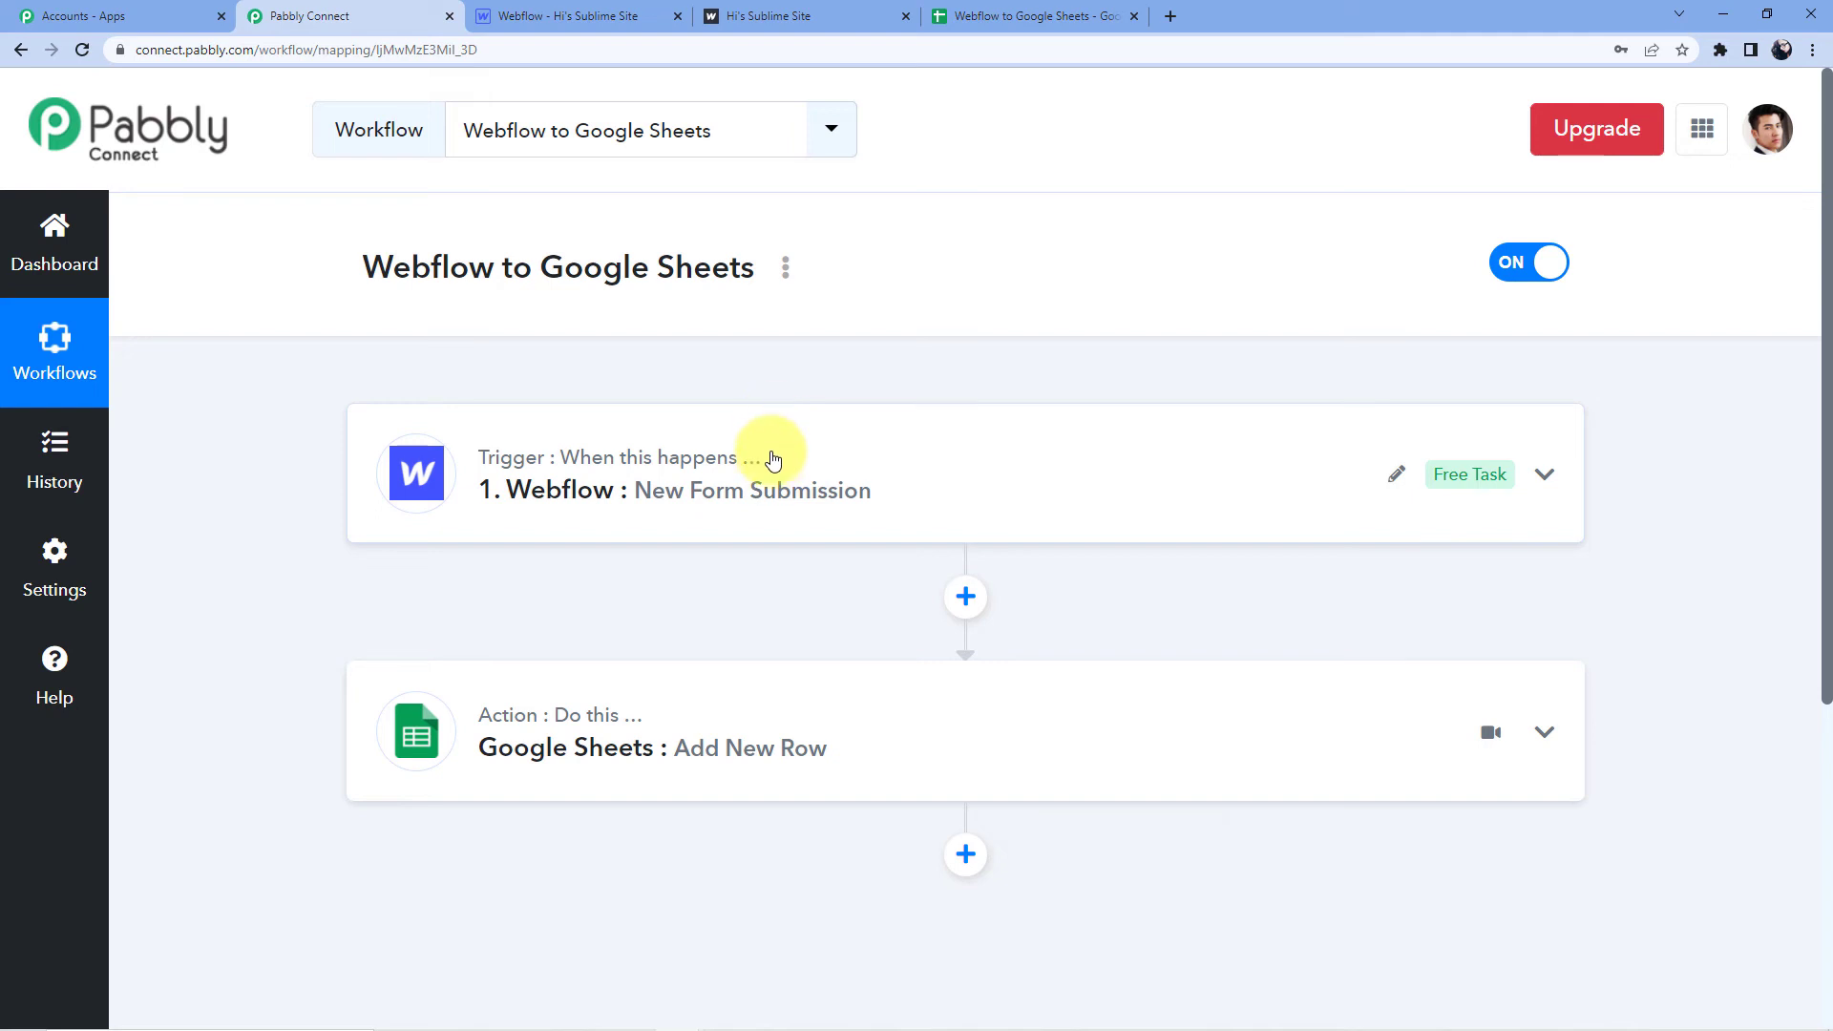
scroll(764, 471, down, 2)
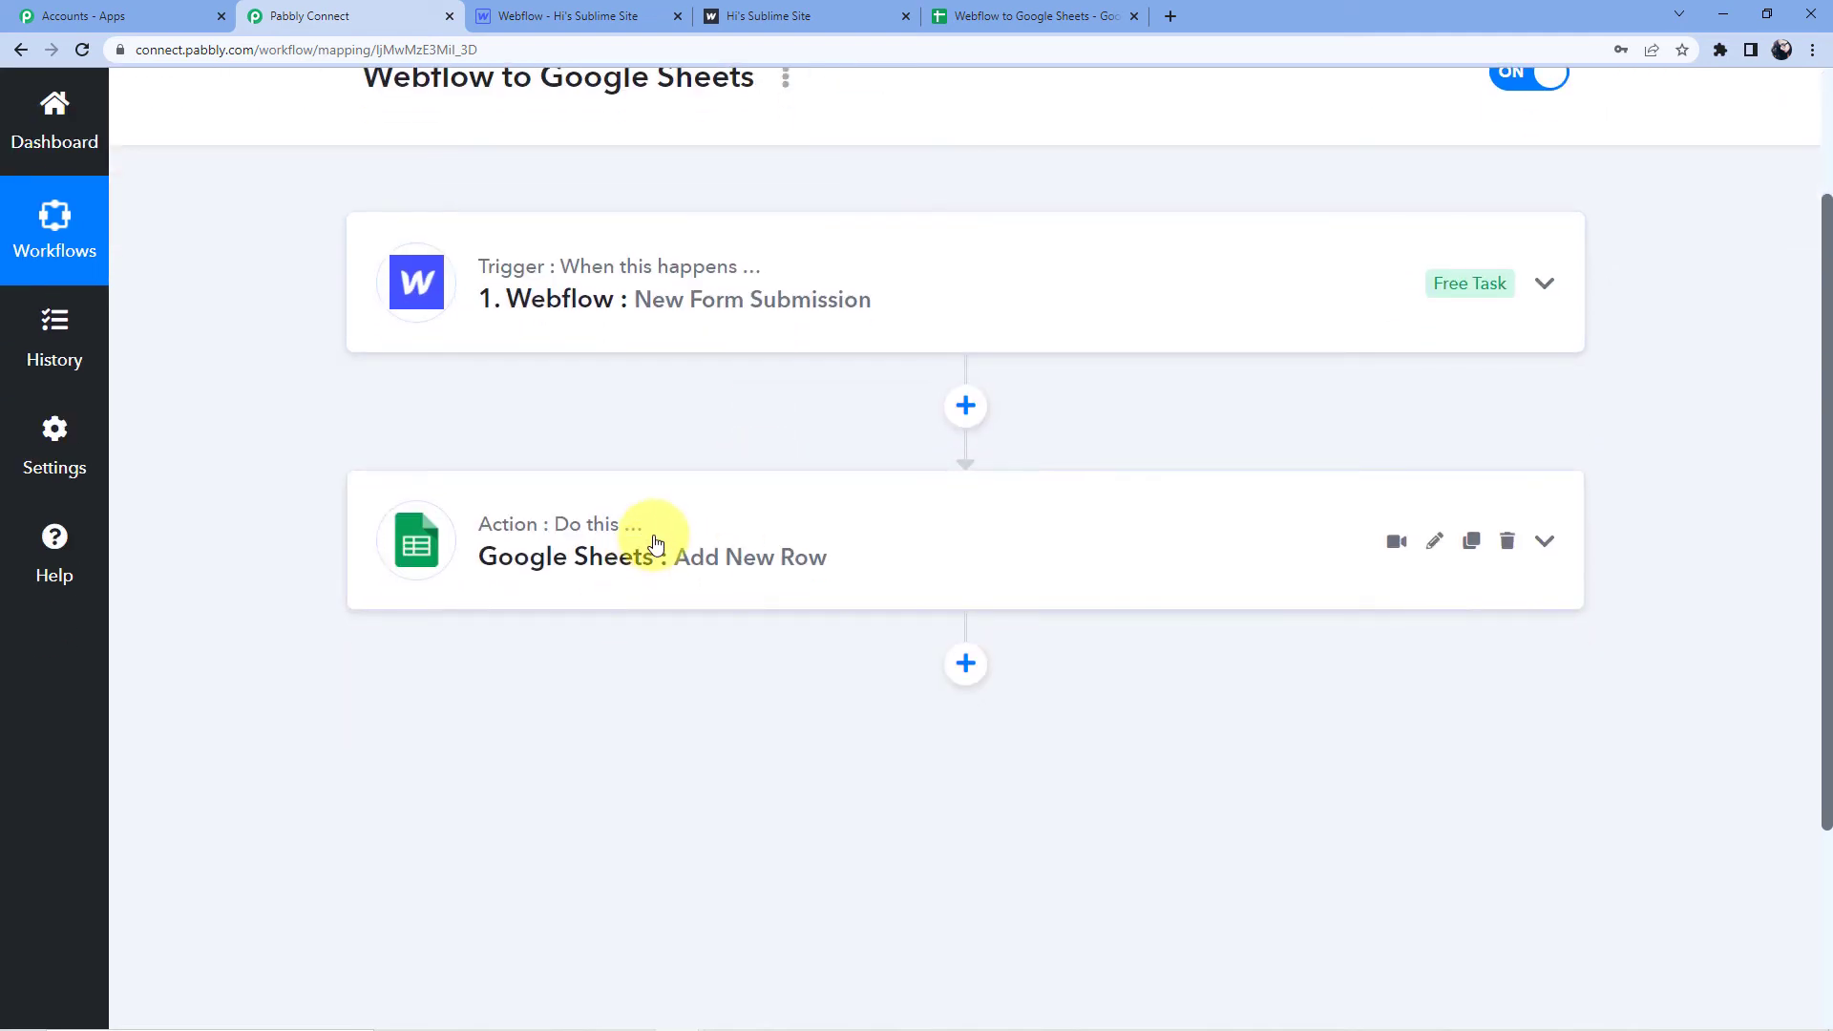
scroll(655, 542, up, 2)
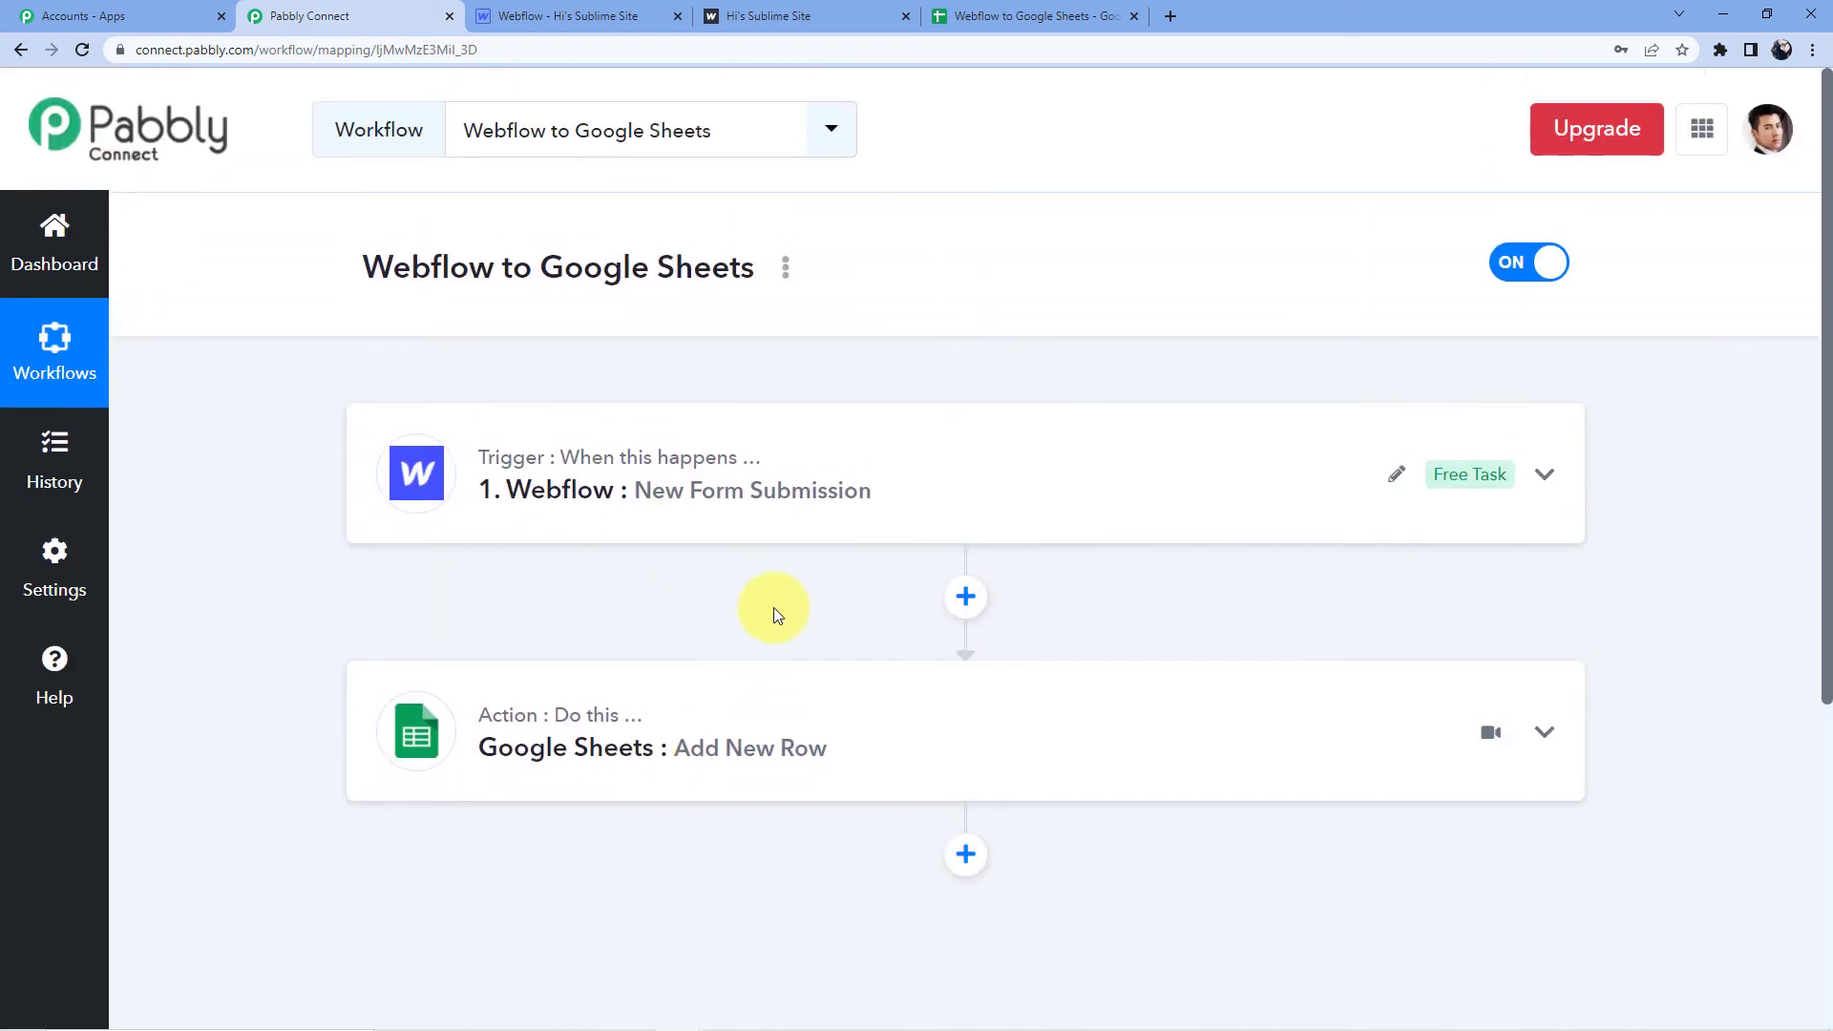